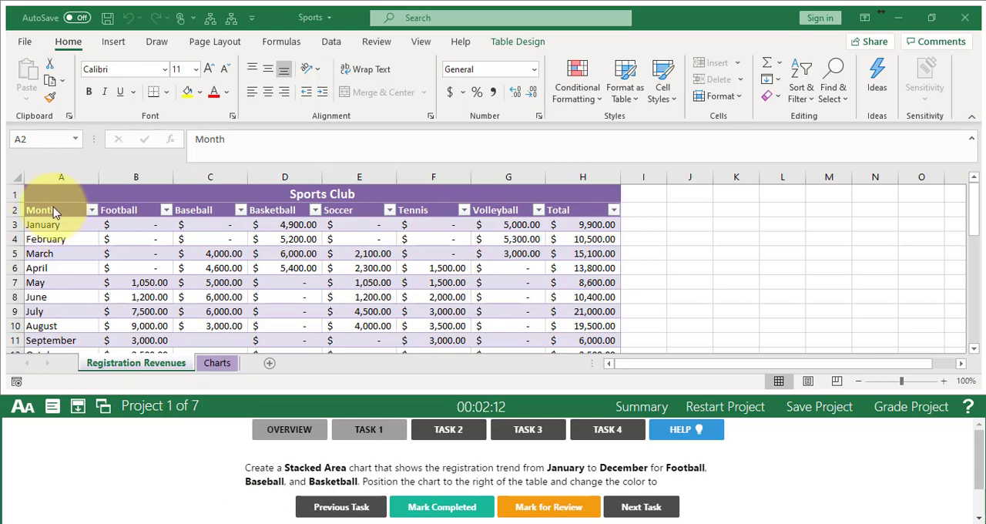
# - Insert a Stacked Area chart from A2:D5 on the Registration Revenues sheet and position it to the right of the table
pyautogui.click(54, 212)
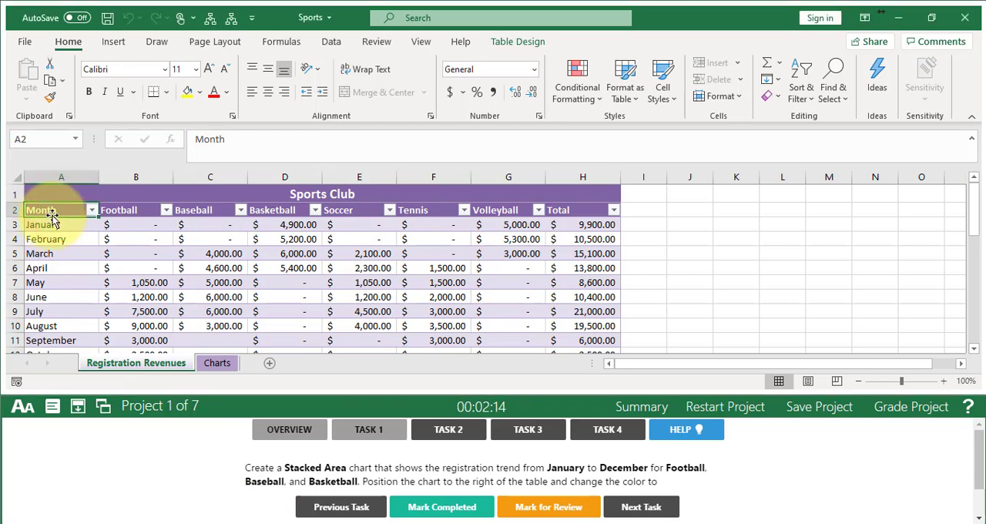
pyautogui.moveTo(53, 213); pyautogui.dragTo(260, 257)
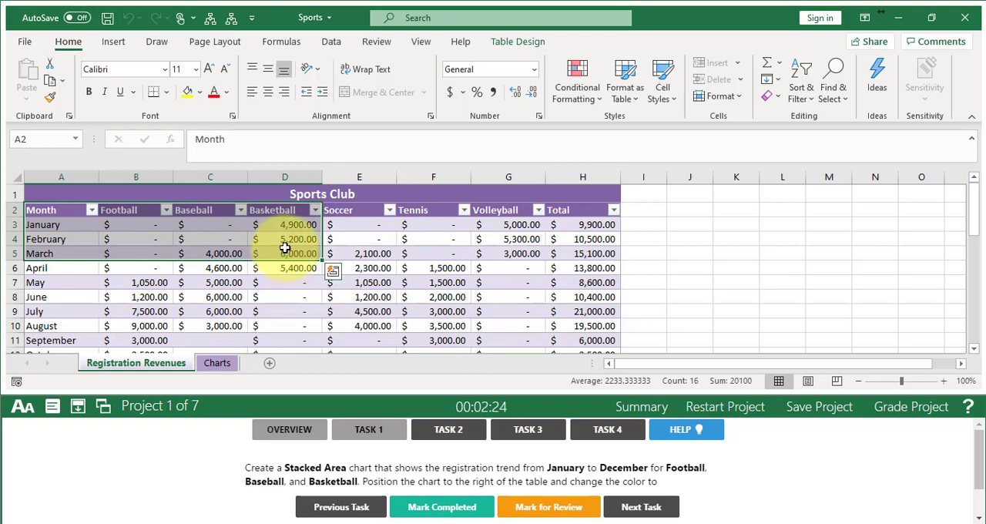
pyautogui.click(113, 42)
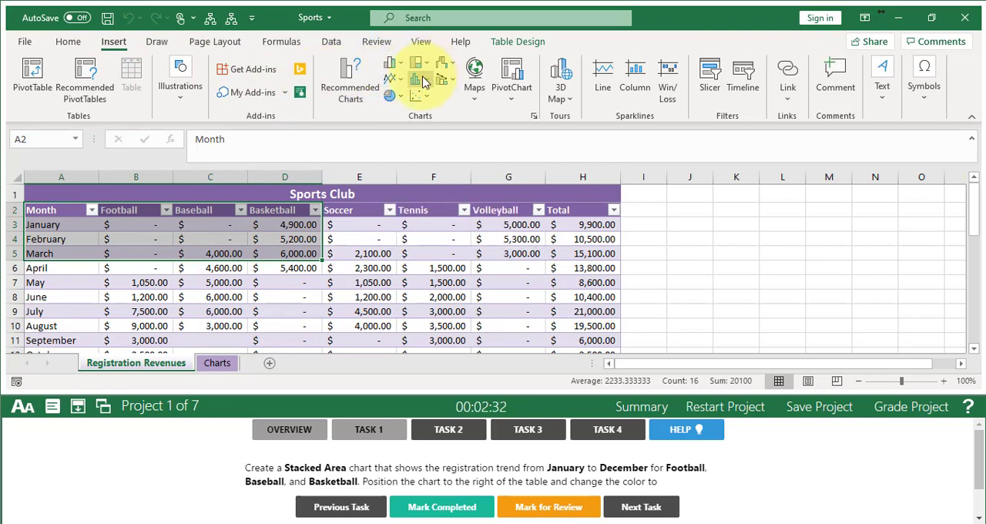
pyautogui.click(353, 91)
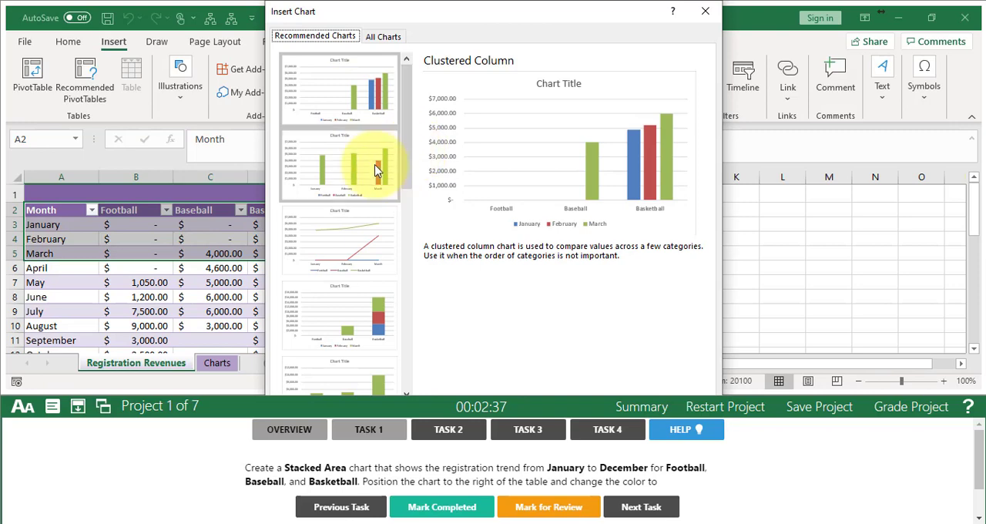
pyautogui.click(347, 174)
pyautogui.click(352, 232)
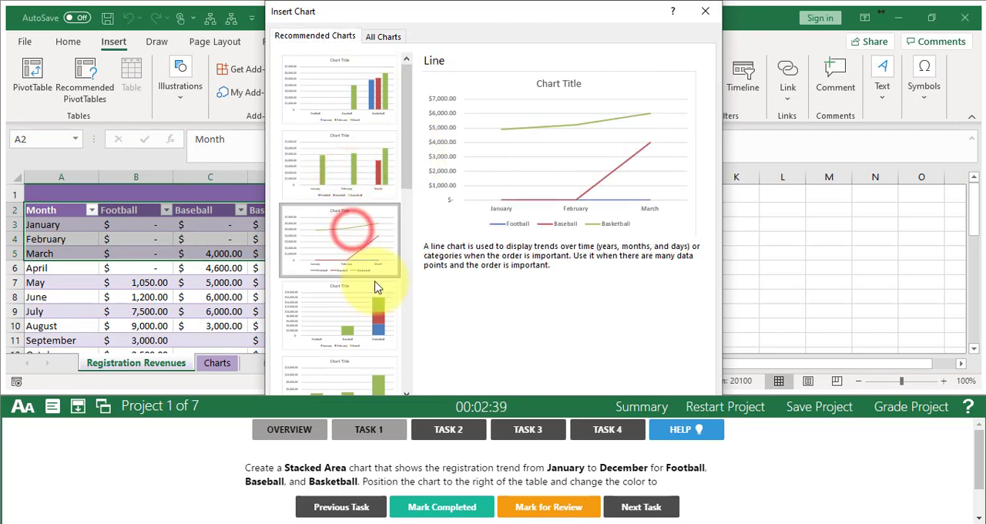
pyautogui.click(361, 322)
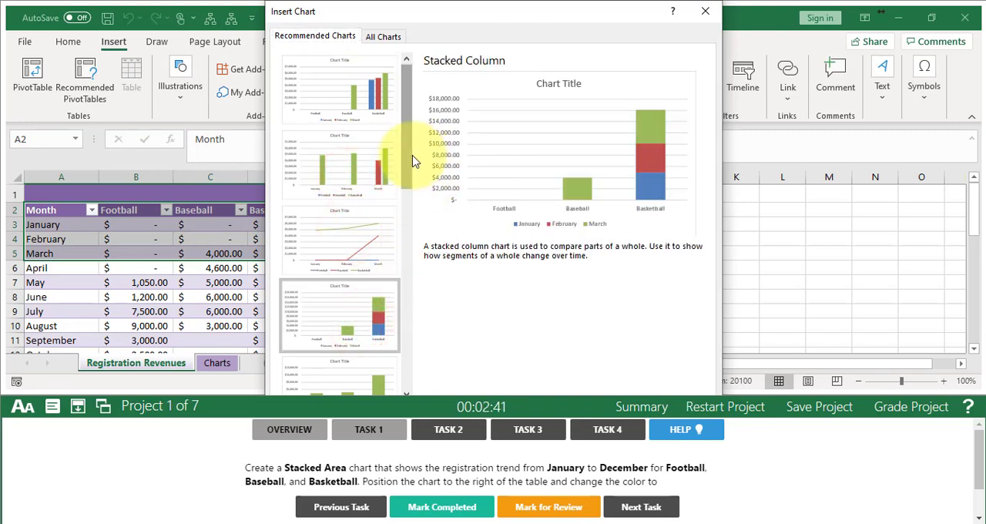
pyautogui.moveTo(407, 149); pyautogui.dragTo(403, 269)
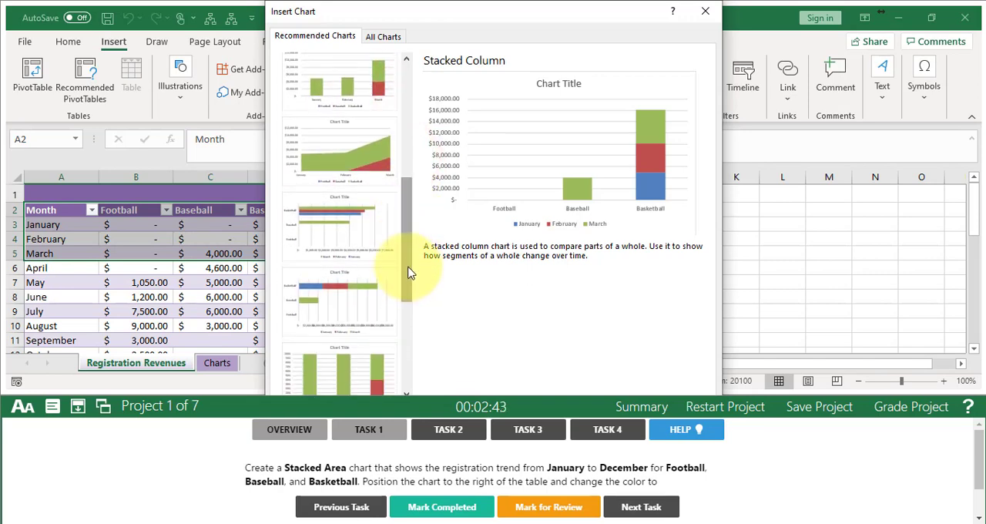
pyautogui.click(331, 143)
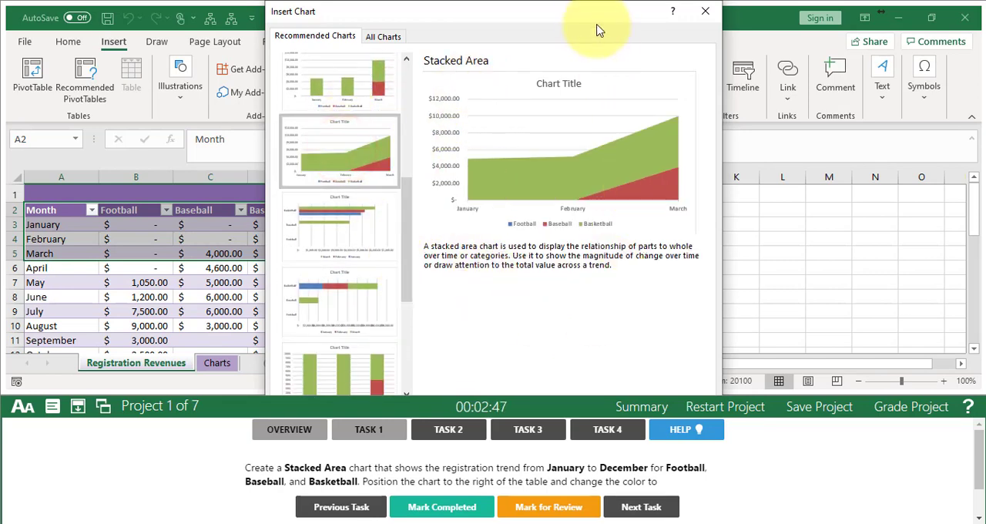
pyautogui.moveTo(584, 19); pyautogui.dragTo(578, 58)
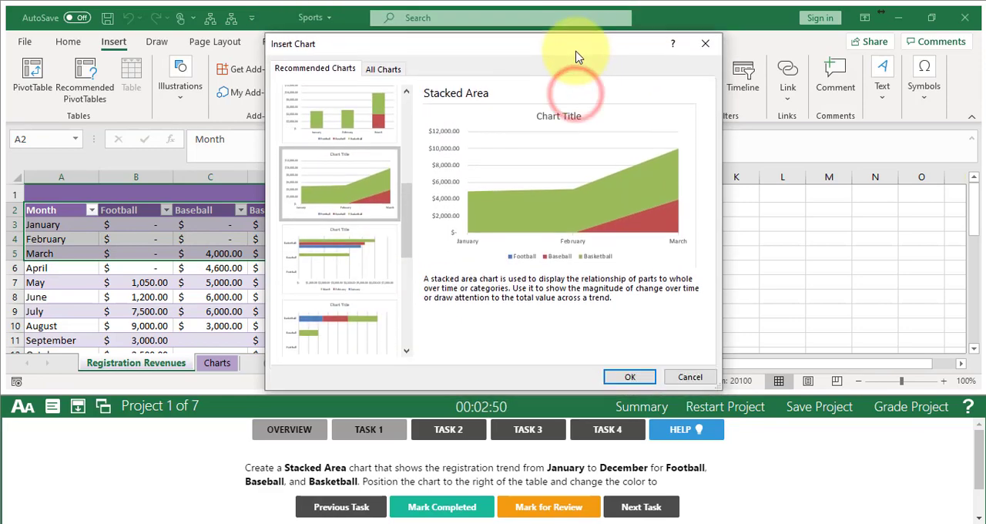
pyautogui.click(624, 378)
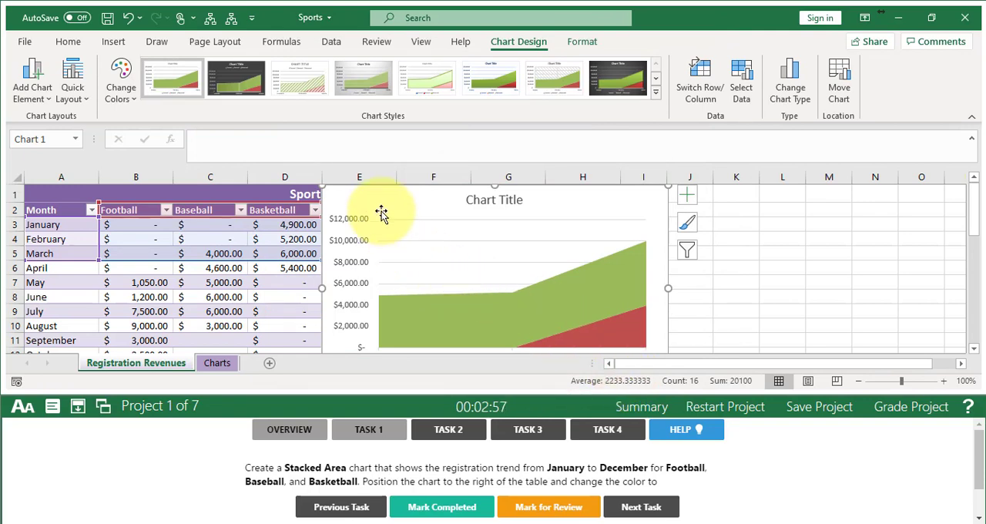
pyautogui.moveTo(371, 205); pyautogui.dragTo(677, 216)
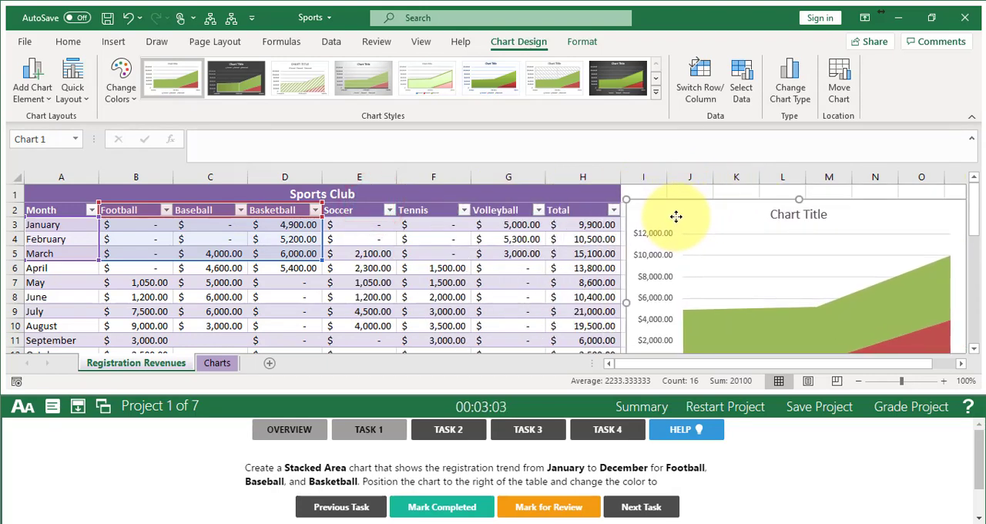
# - Change the area chart's colors to Monochromatic Palette 4, mark Task 1 completed and go on to Task 2
pyautogui.click(978, 518)
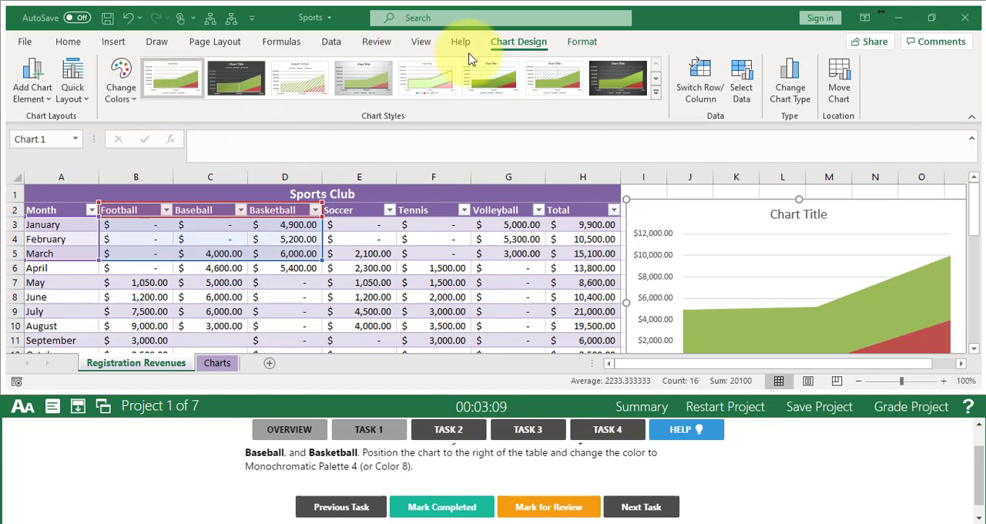
pyautogui.click(124, 96)
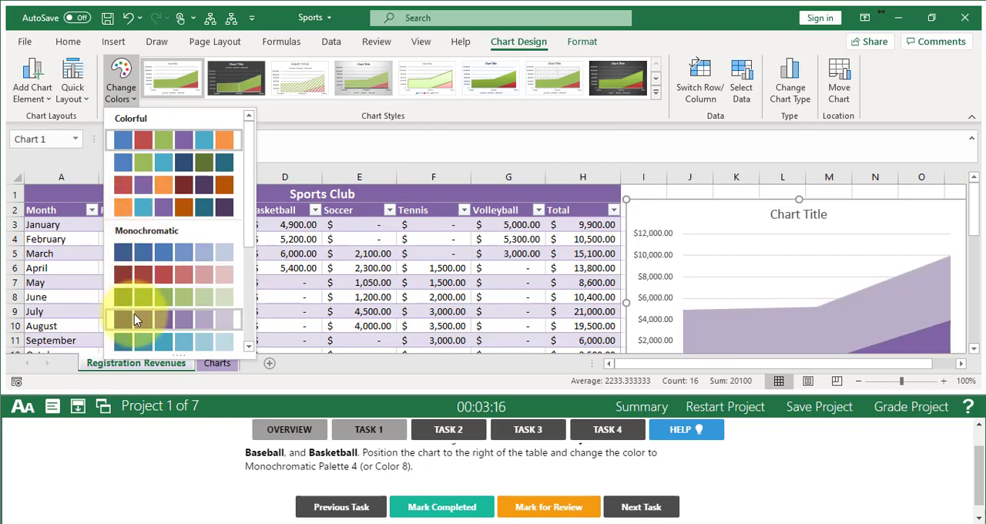
pyautogui.click(134, 313)
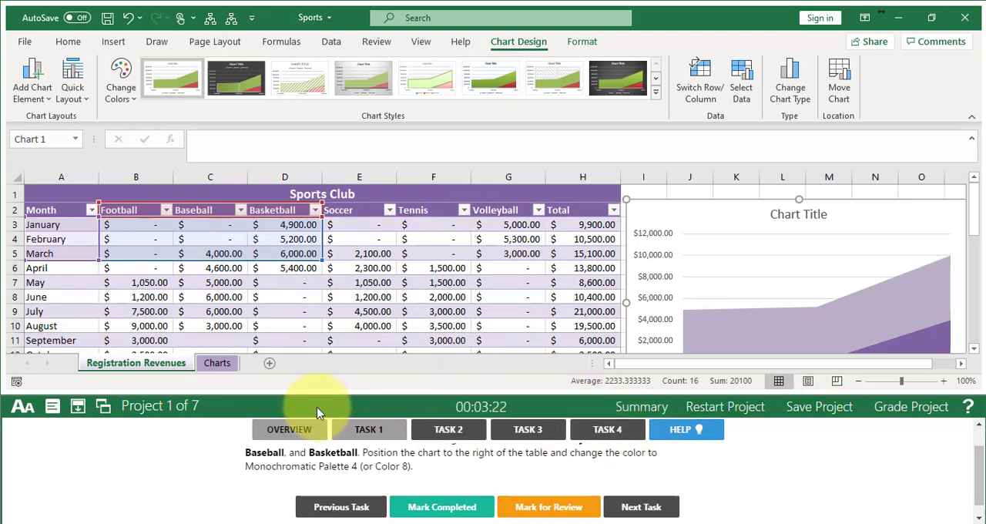
pyautogui.click(425, 509)
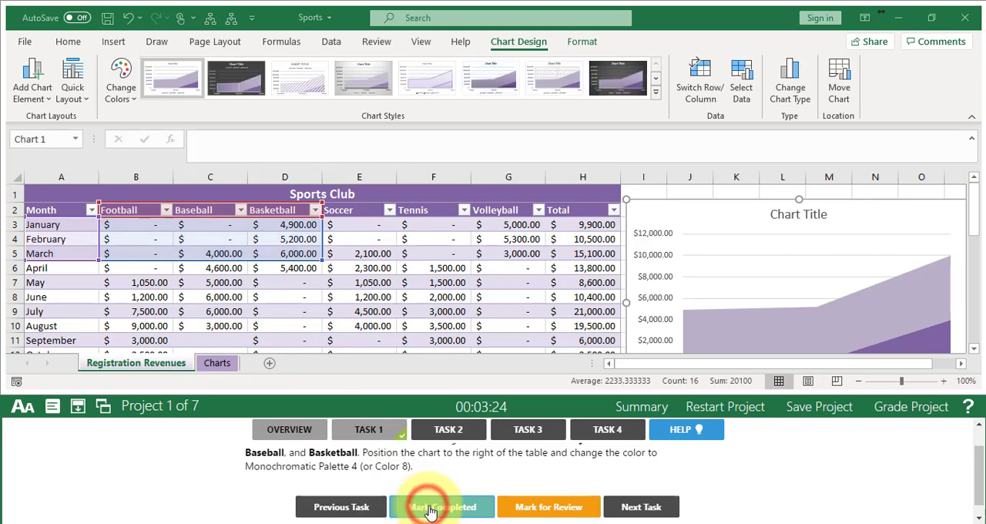
pyautogui.click(642, 511)
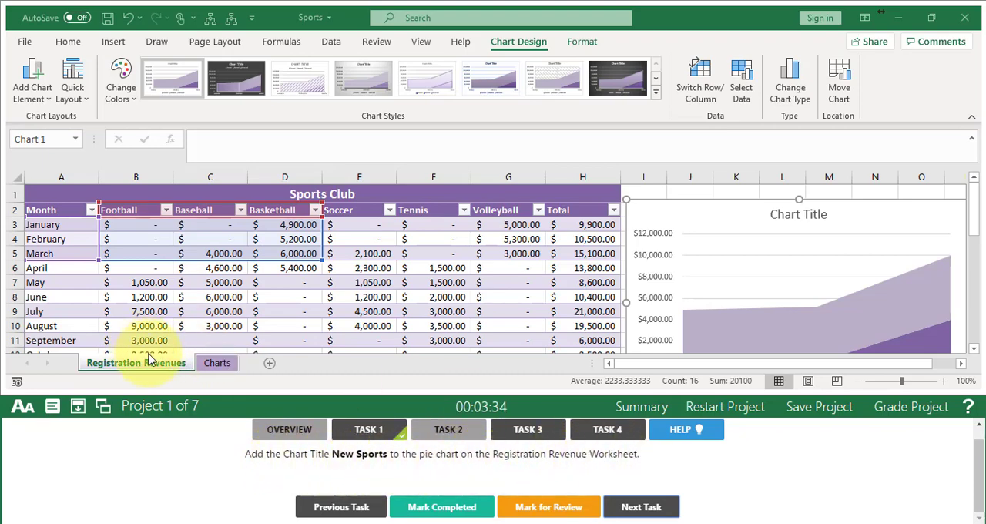
# - Title the pie chart below the table "New Sports", mark Task 2 completed and go on to Task 3
pyautogui.click(975, 218)
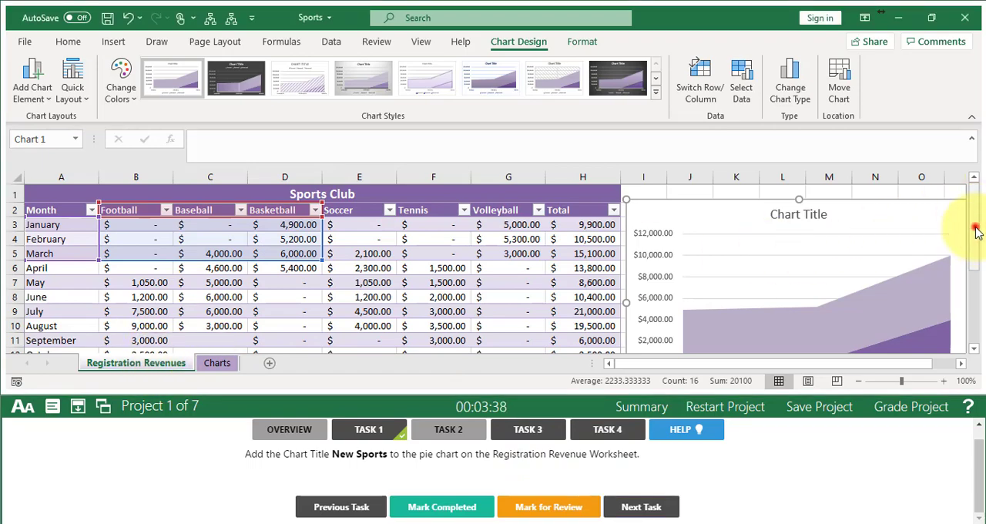
pyautogui.moveTo(975, 231); pyautogui.dragTo(969, 307)
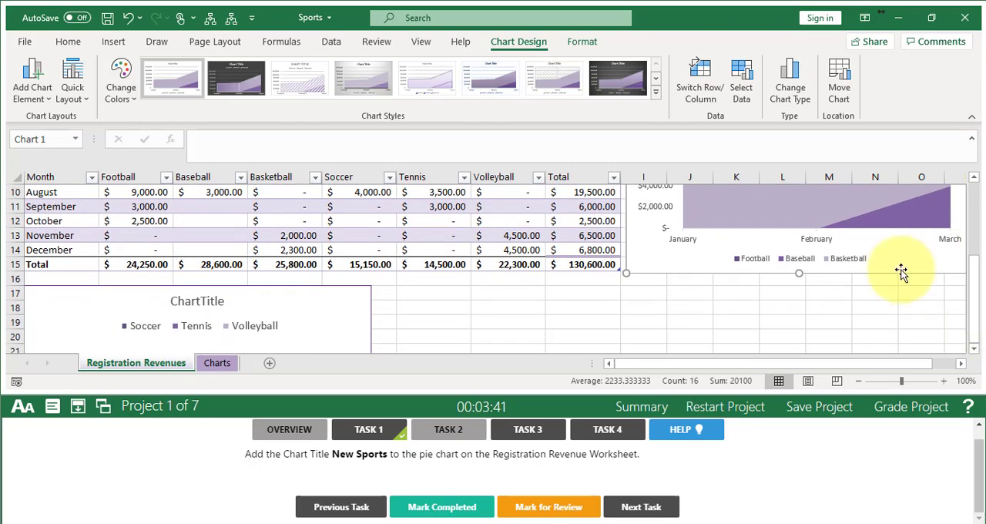
pyautogui.click(339, 294)
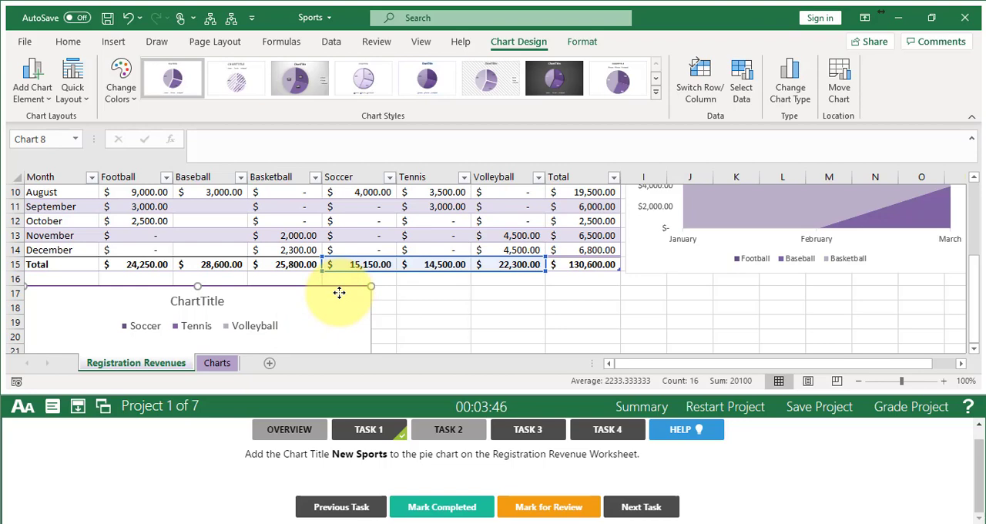
pyautogui.click(210, 300)
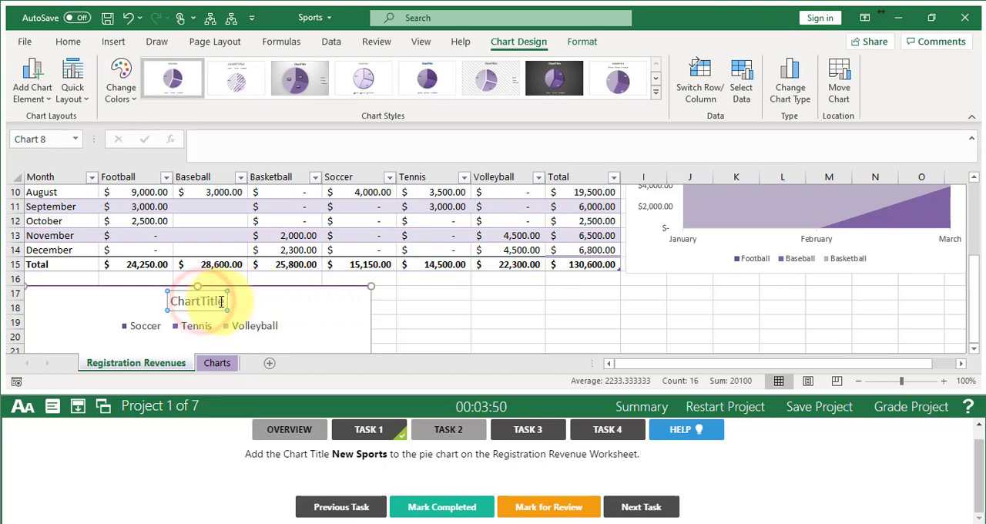
pyautogui.moveTo(223, 302); pyautogui.dragTo(191, 304)
pyautogui.write('New Sports')
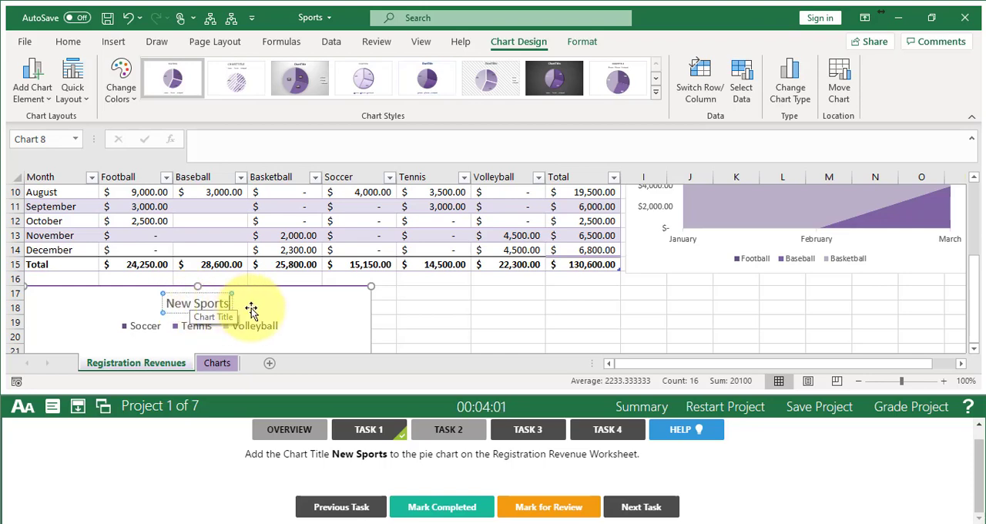
pyautogui.click(282, 306)
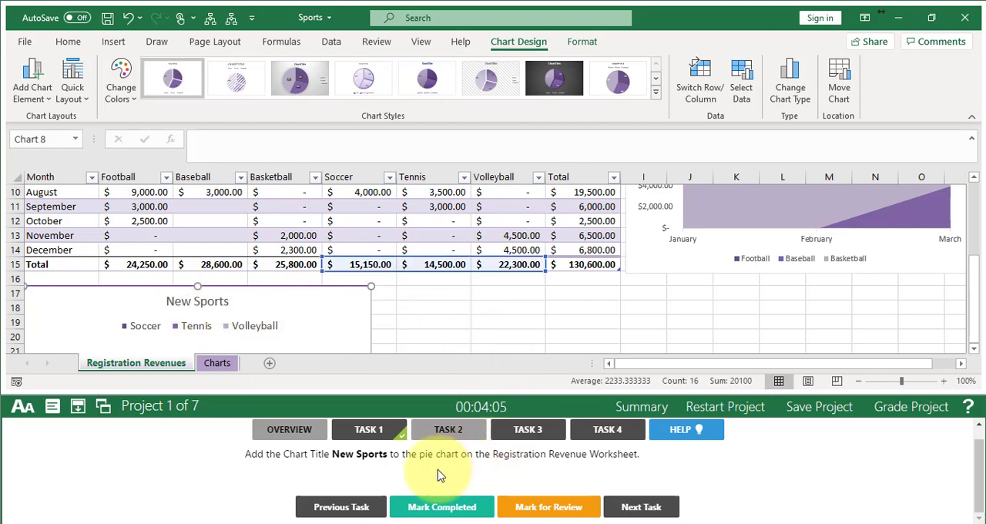
pyautogui.click(452, 506)
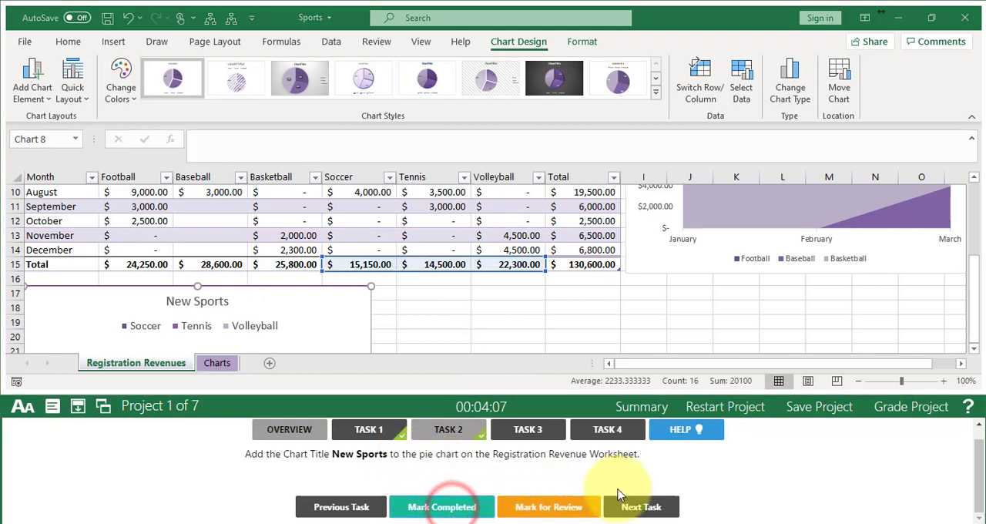
pyautogui.click(641, 506)
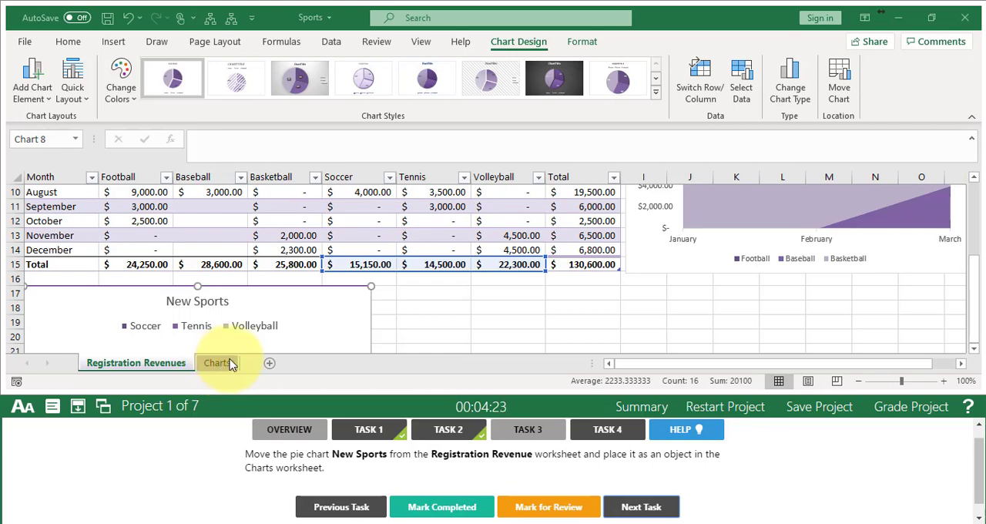
# - Move the New Sports pie chart into the Charts worksheet as an object, mark Task 3 completed and go on to Task 4
pyautogui.click(841, 91)
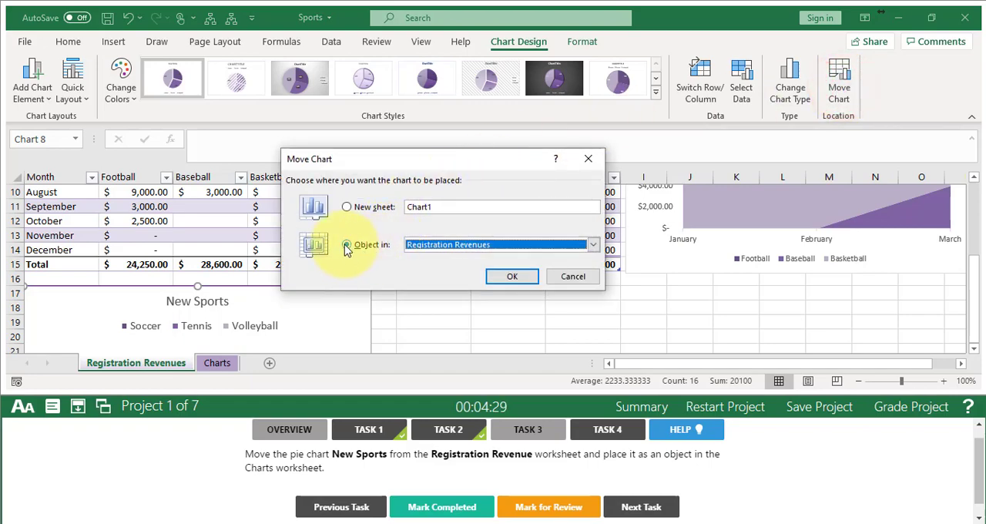
pyautogui.click(458, 244)
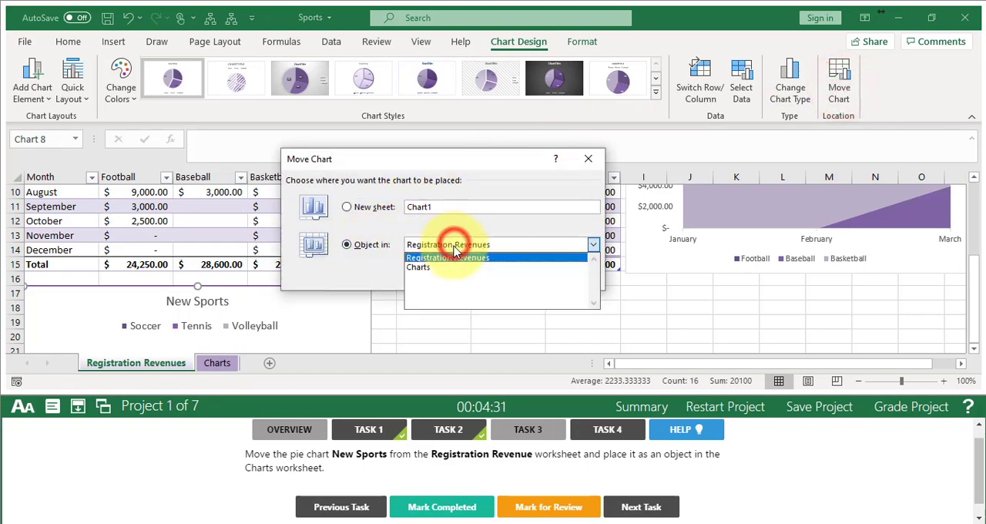
pyautogui.click(439, 268)
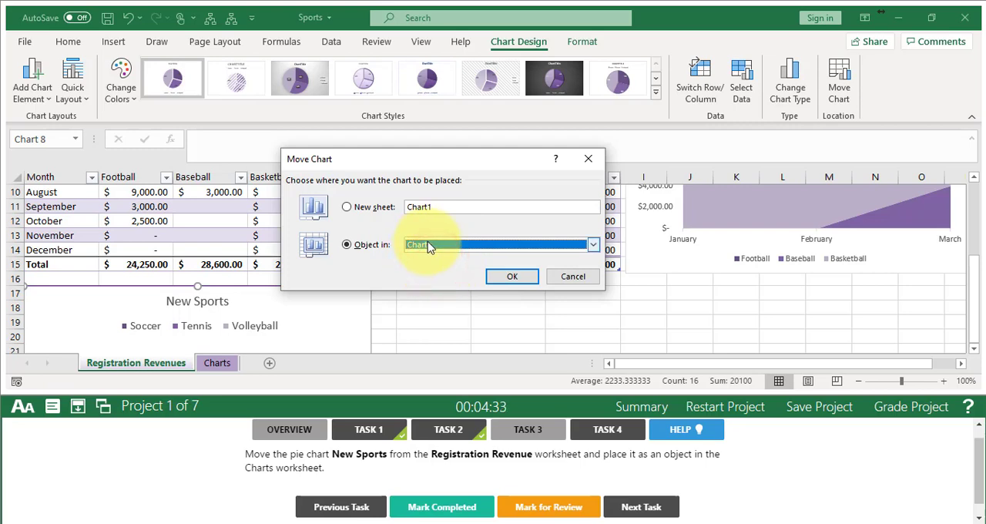
pyautogui.click(513, 276)
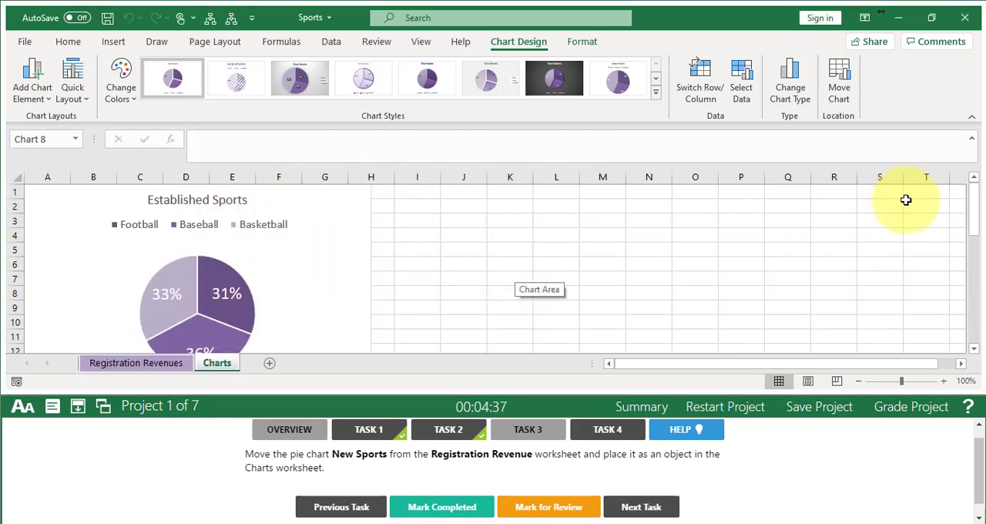
pyautogui.moveTo(974, 221); pyautogui.dragTo(981, 288)
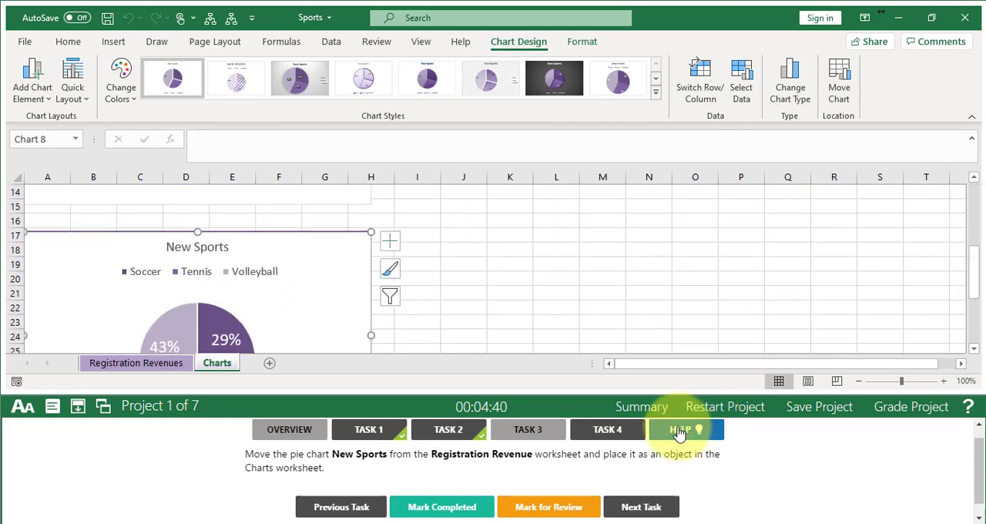
pyautogui.click(447, 508)
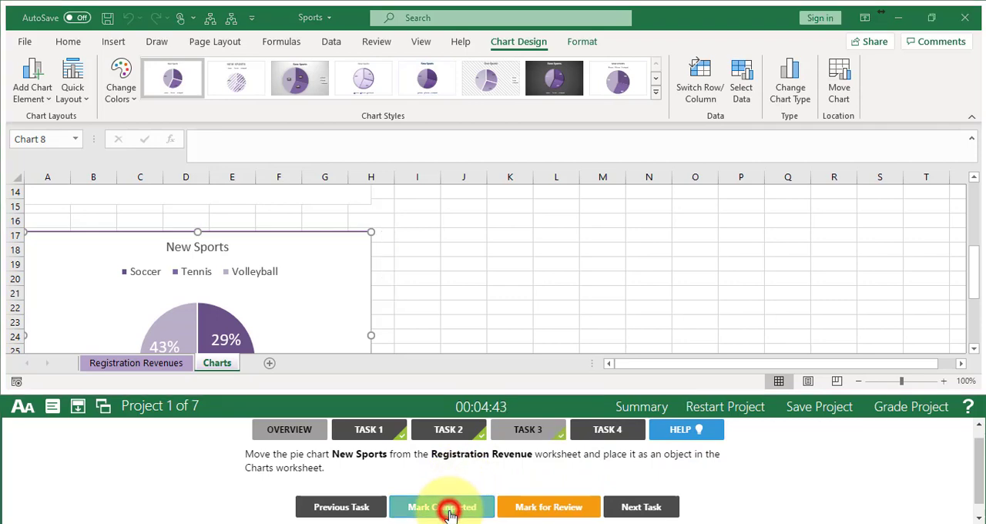
pyautogui.click(644, 508)
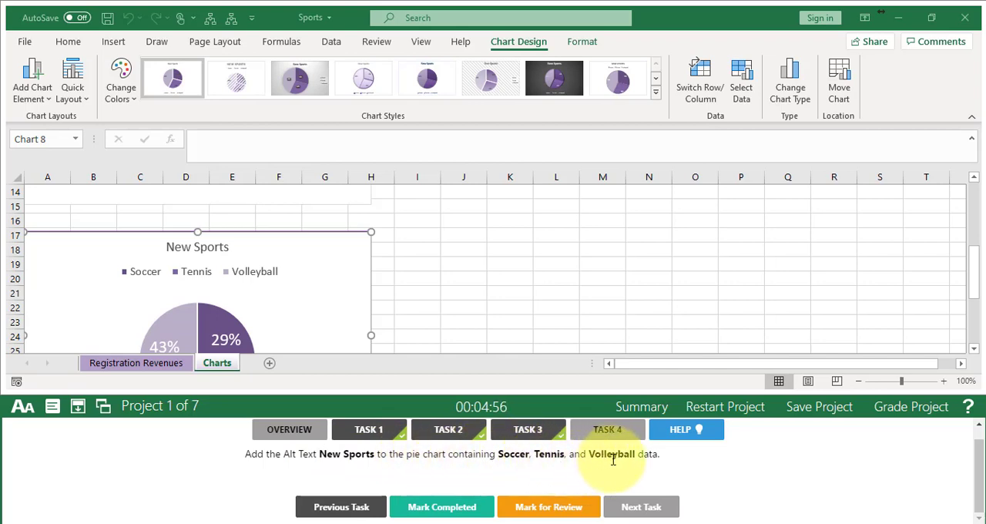
# - Add the alt text "New Sports" to the Soccer, Tennis and Volleyball pie chart on the Charts worksheet
pyautogui.click(972, 278)
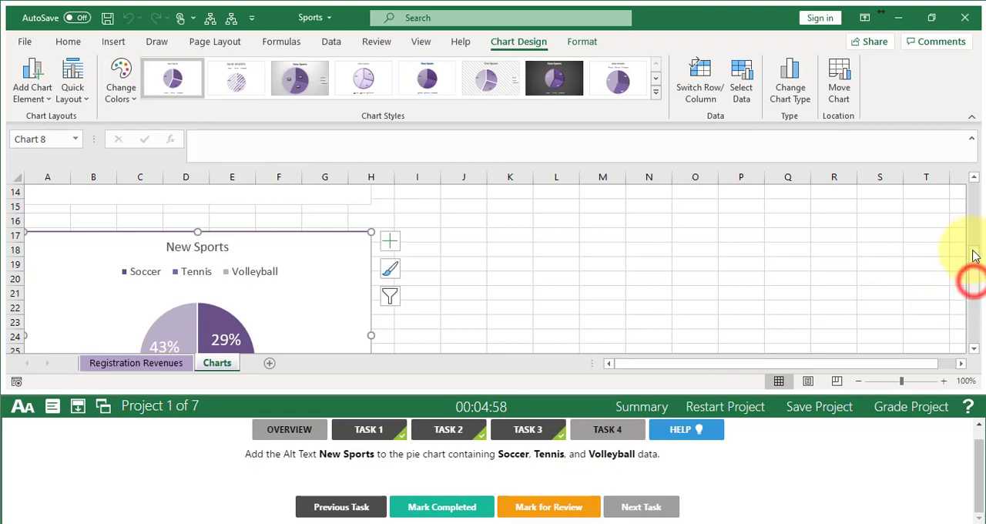
pyautogui.moveTo(975, 262); pyautogui.dragTo(970, 254)
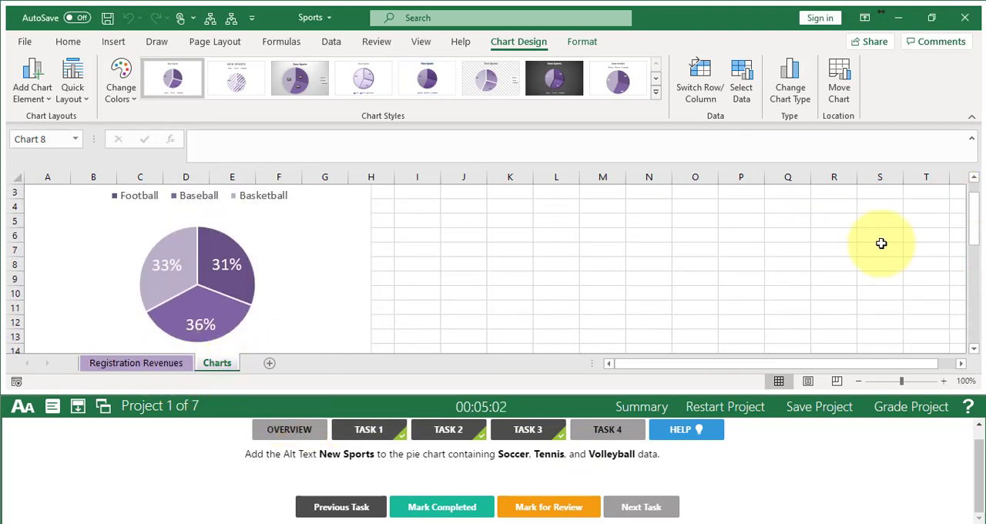
pyautogui.moveTo(974, 241); pyautogui.dragTo(969, 210)
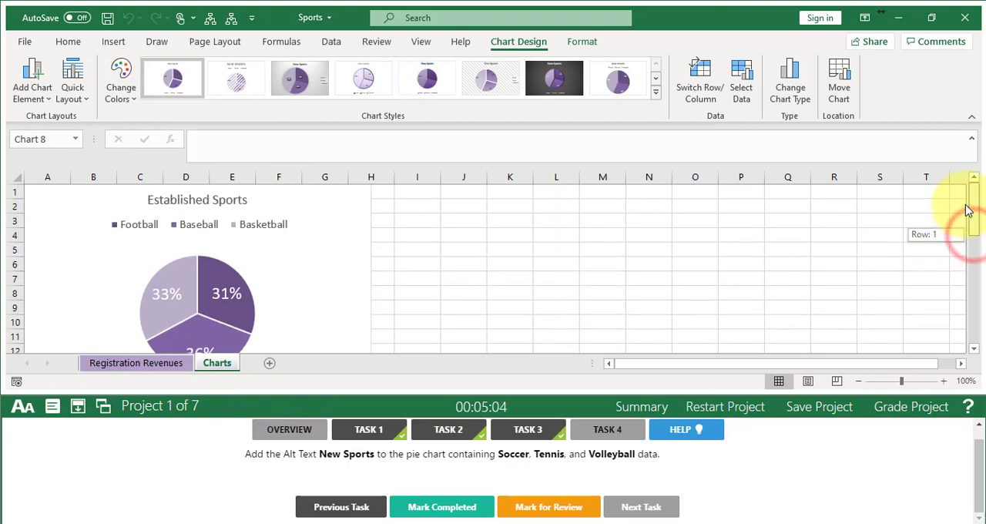
pyautogui.moveTo(973, 262); pyautogui.dragTo(966, 301)
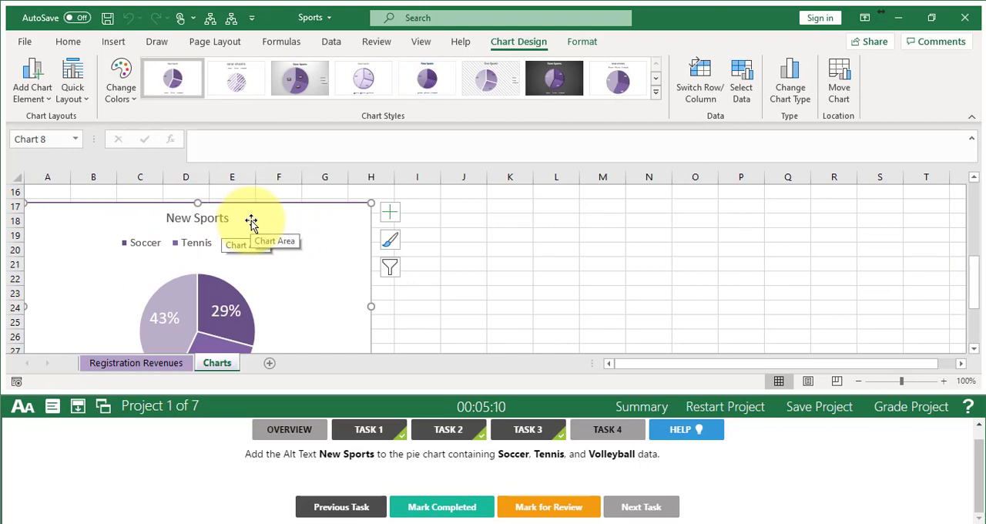
pyautogui.rightClick(328, 308)
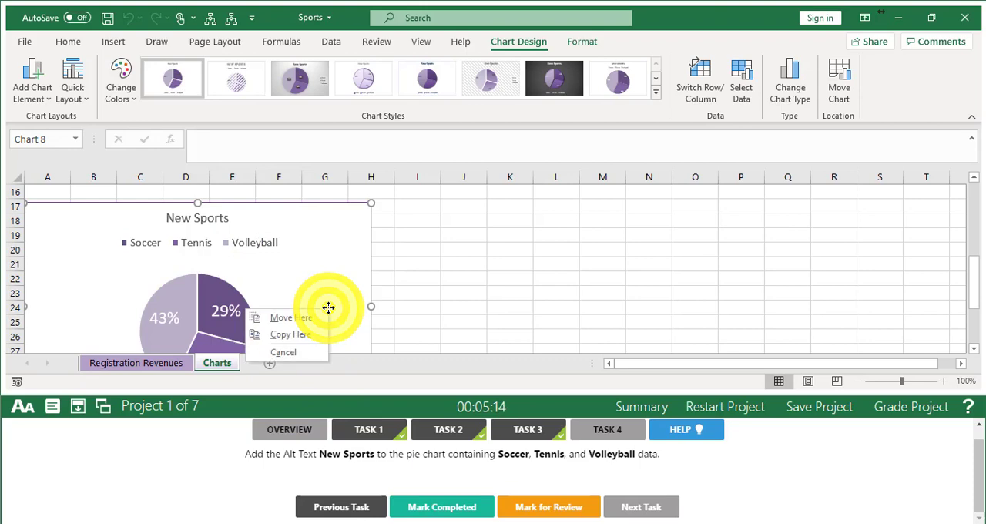
pyautogui.click(329, 309)
pyautogui.rightClick(328, 308)
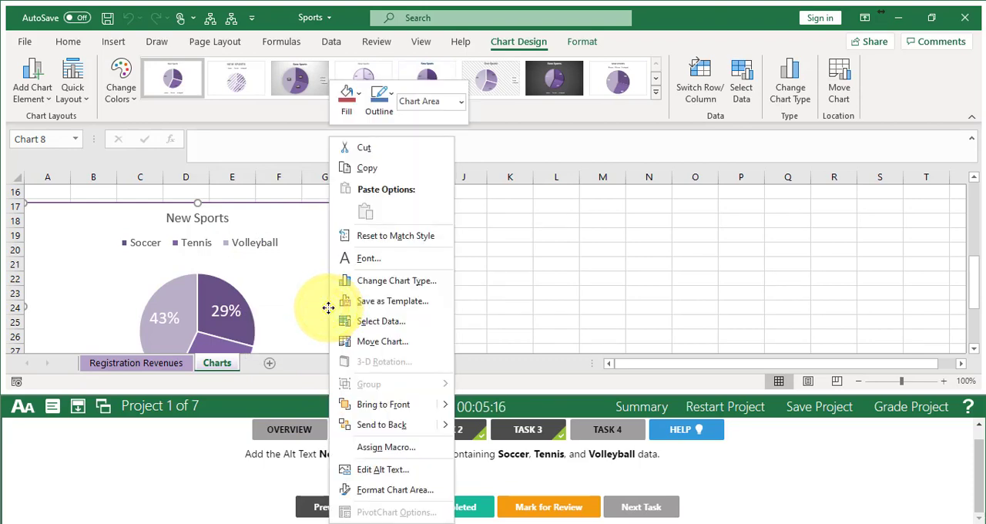
pyautogui.click(380, 470)
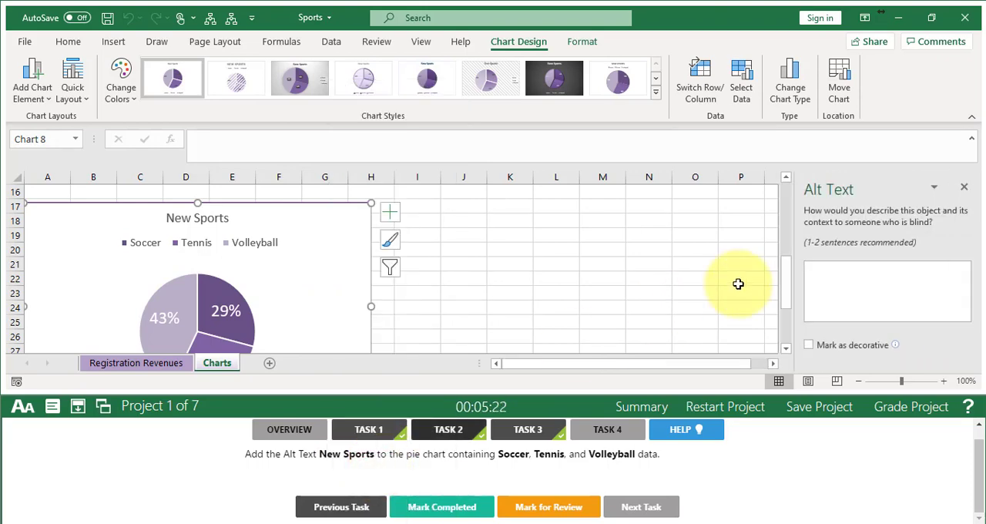
pyautogui.click(867, 287)
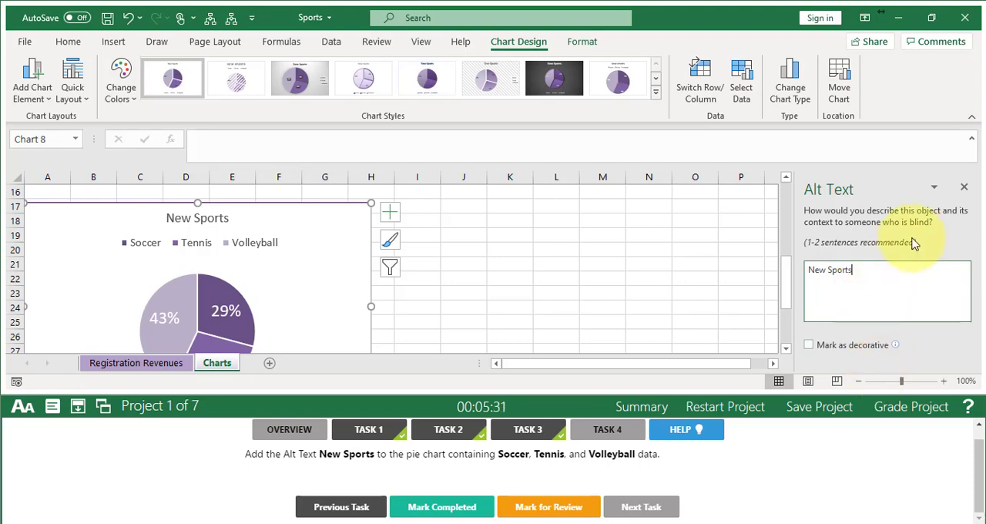
pyautogui.click(963, 187)
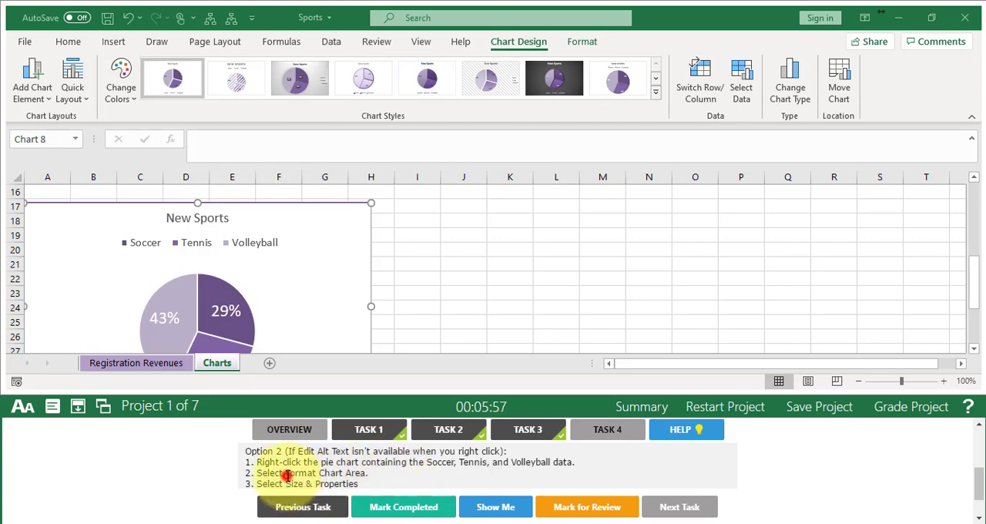
# - Look at the Size & Properties options in the New Sports pie chart's Format Chart Area settings, and close them
pyautogui.moveTo(287, 475); pyautogui.dragTo(372, 476)
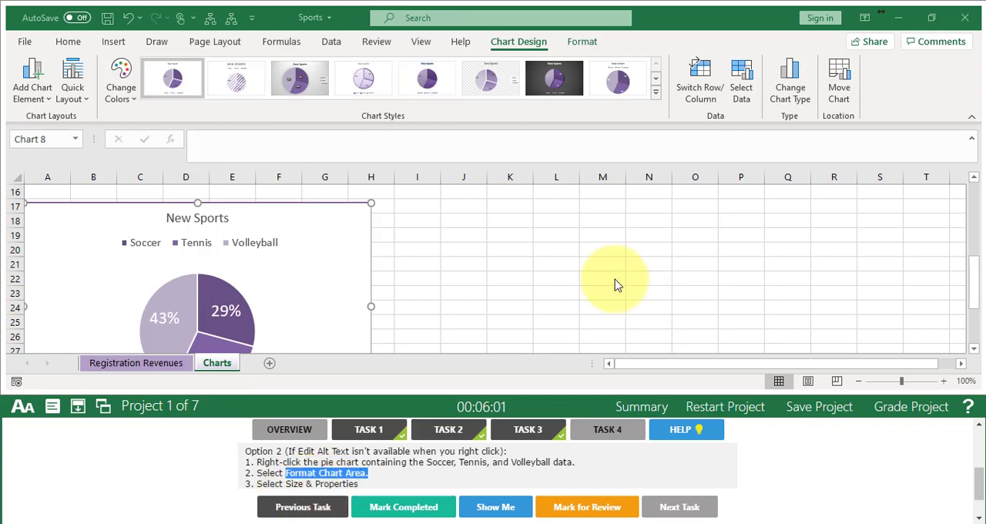
pyautogui.click(341, 251)
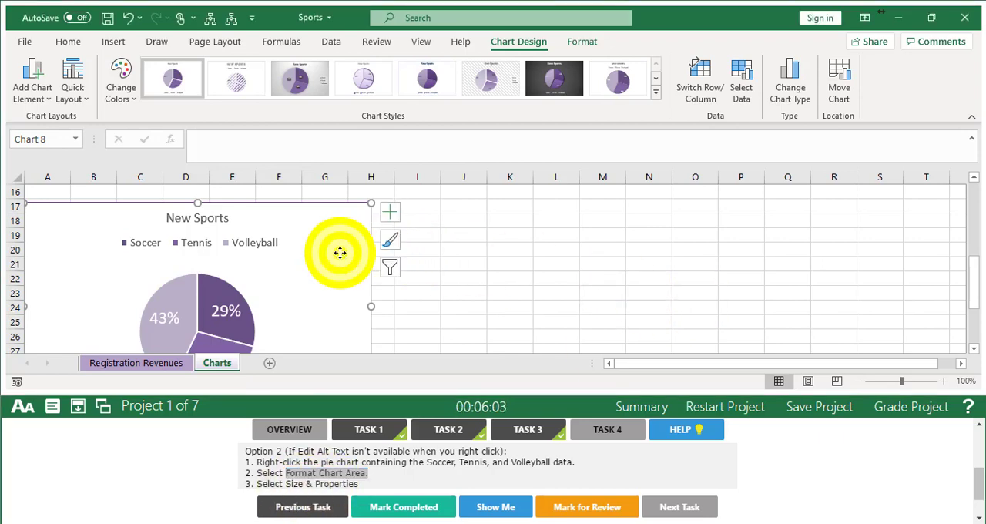
pyautogui.rightClick(340, 252)
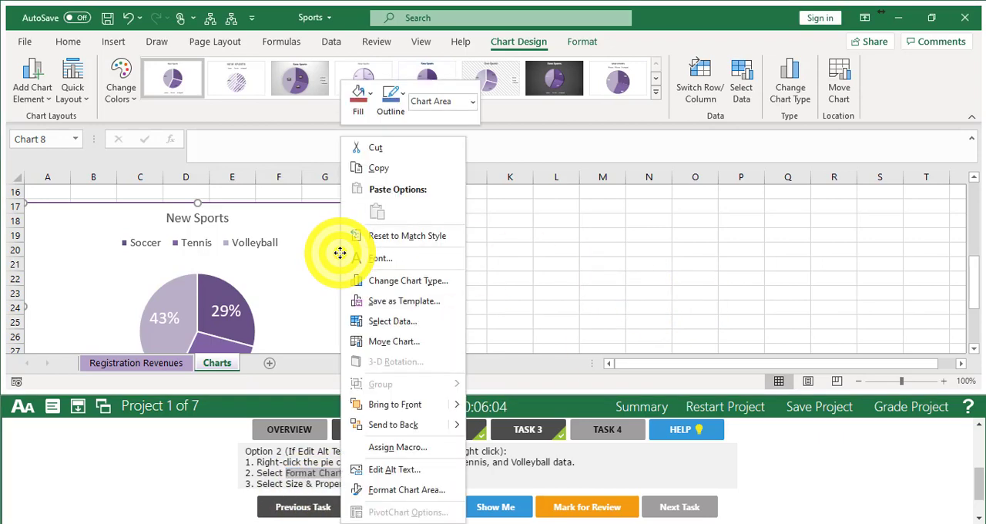
pyautogui.click(396, 489)
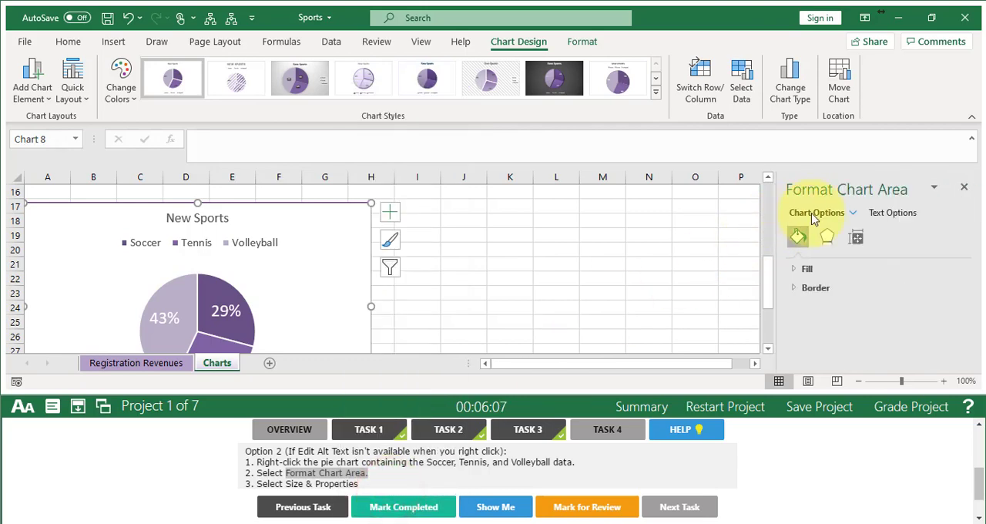
pyautogui.click(856, 240)
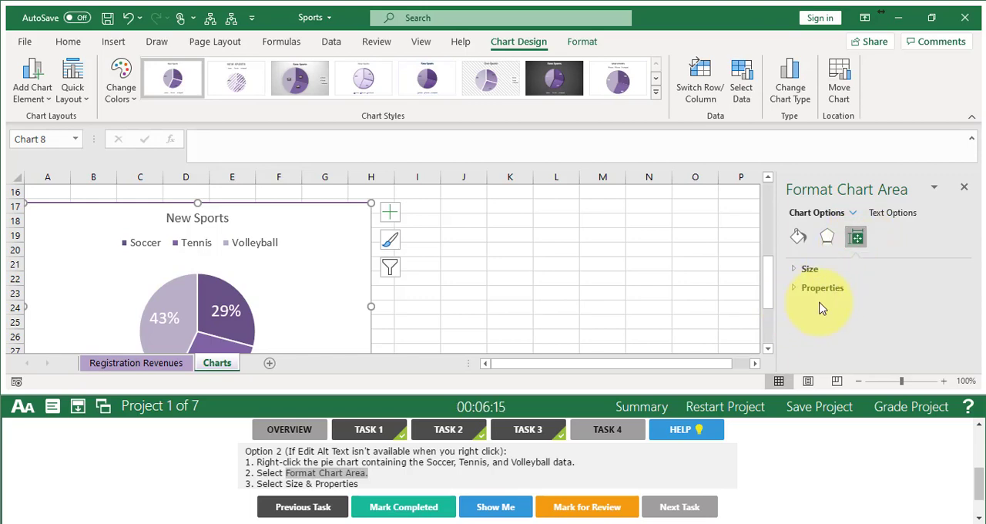
pyautogui.click(965, 190)
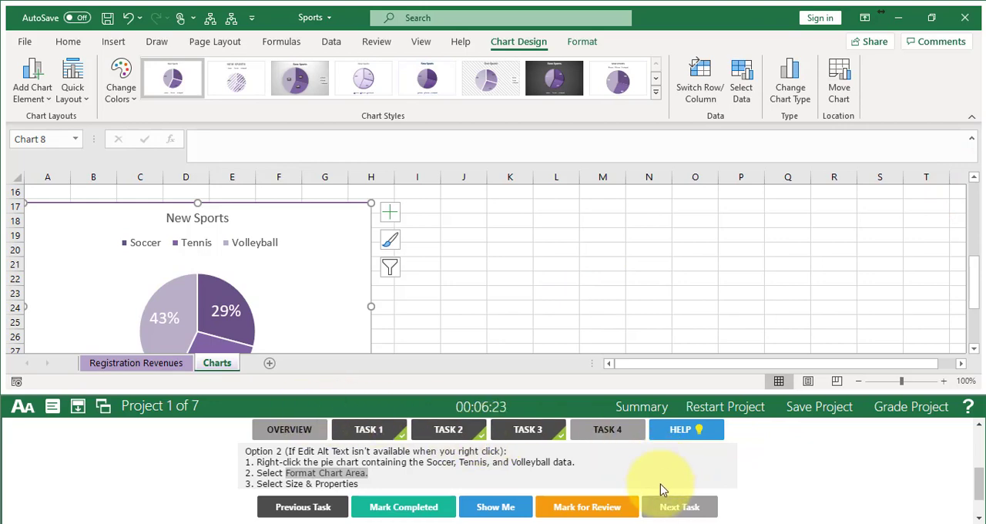
# - Mark Task 4 completed, grade the Sports project and continue to Task 1 of the LunchTrucks project
pyautogui.click(411, 508)
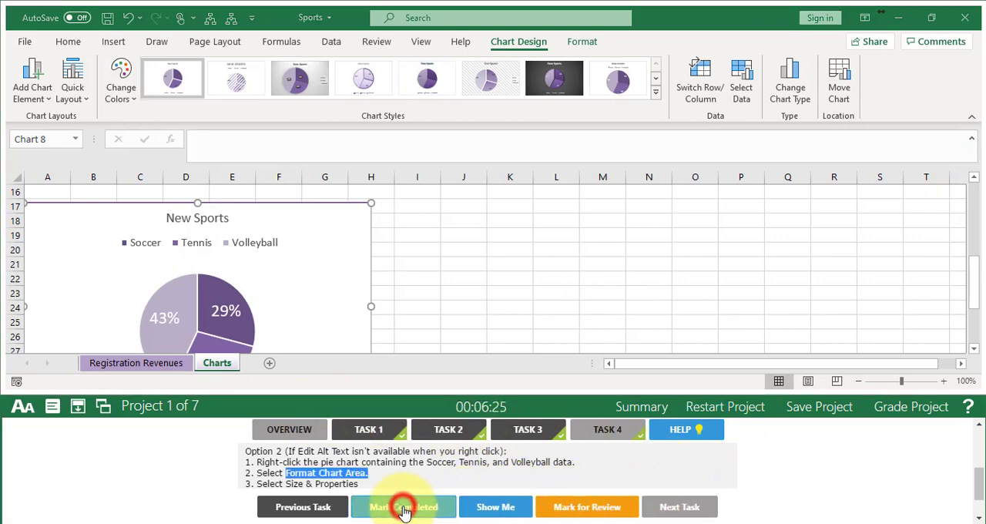
pyautogui.click(911, 412)
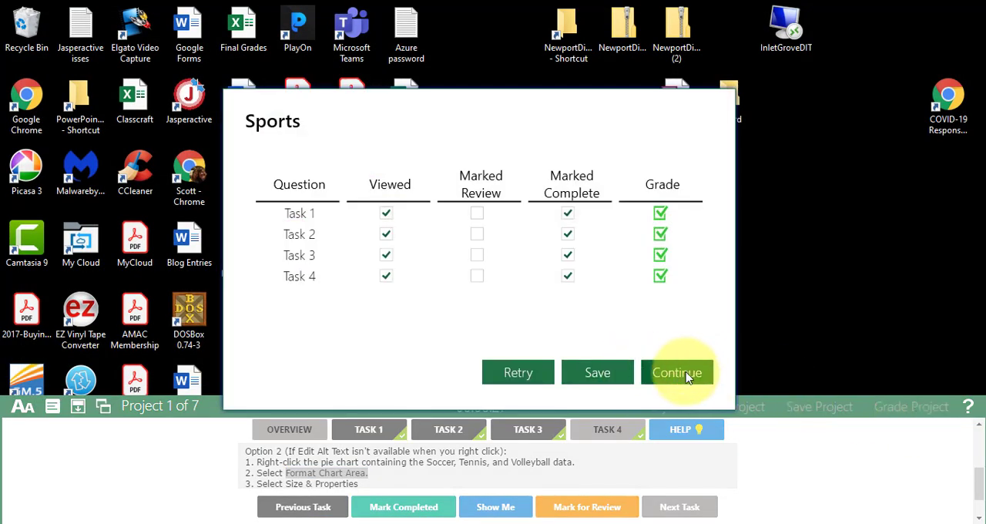
pyautogui.click(686, 374)
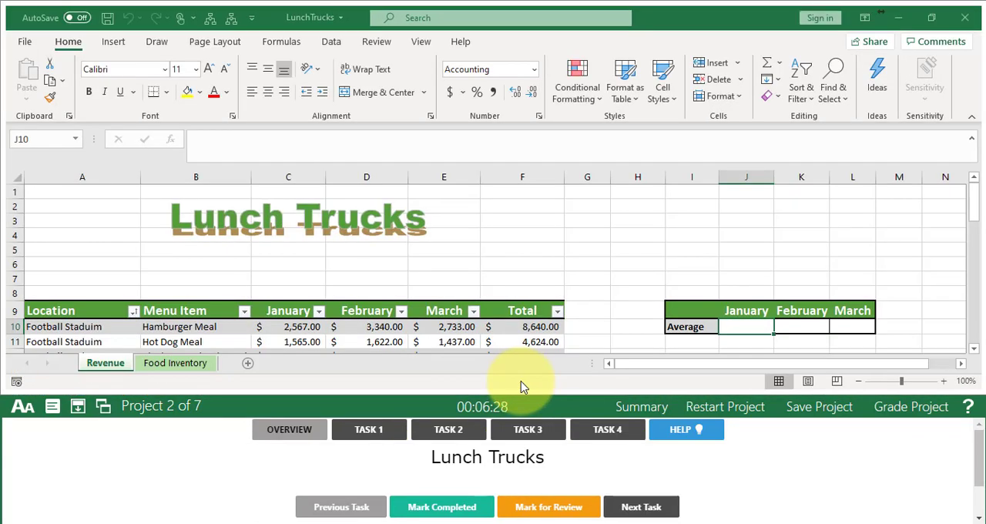
pyautogui.click(366, 432)
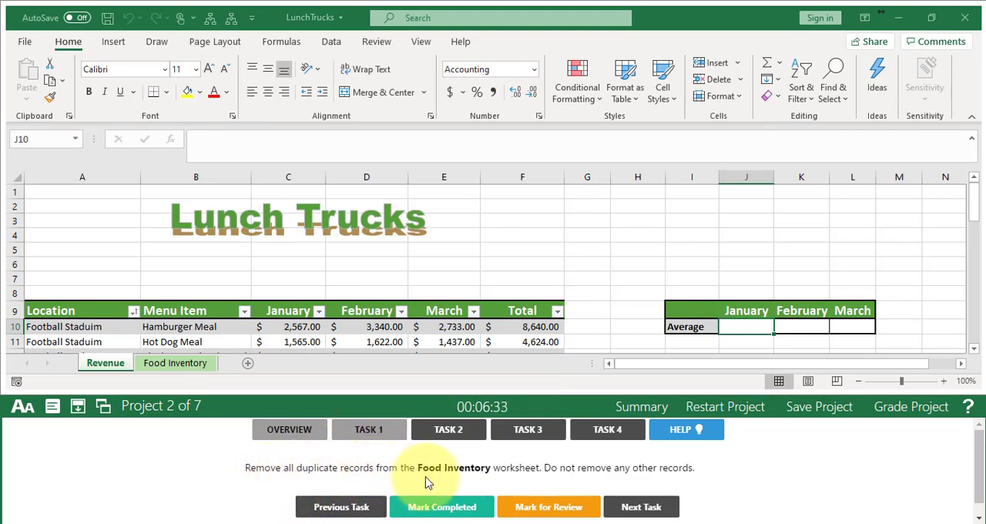
# - Remove duplicate records from the Food Inventory table by comparing all columns, mark Task 1 completed and go on to Task 2
pyautogui.click(176, 362)
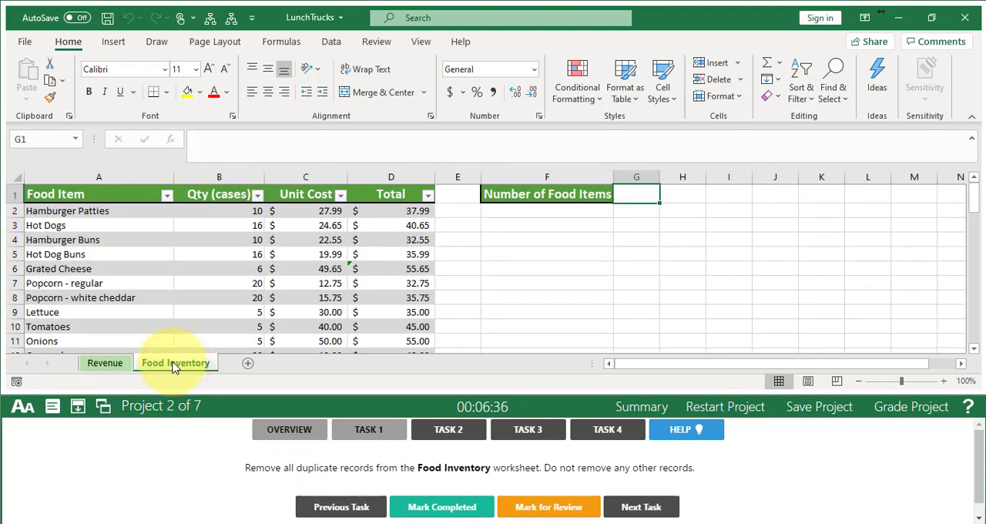
pyautogui.click(101, 282)
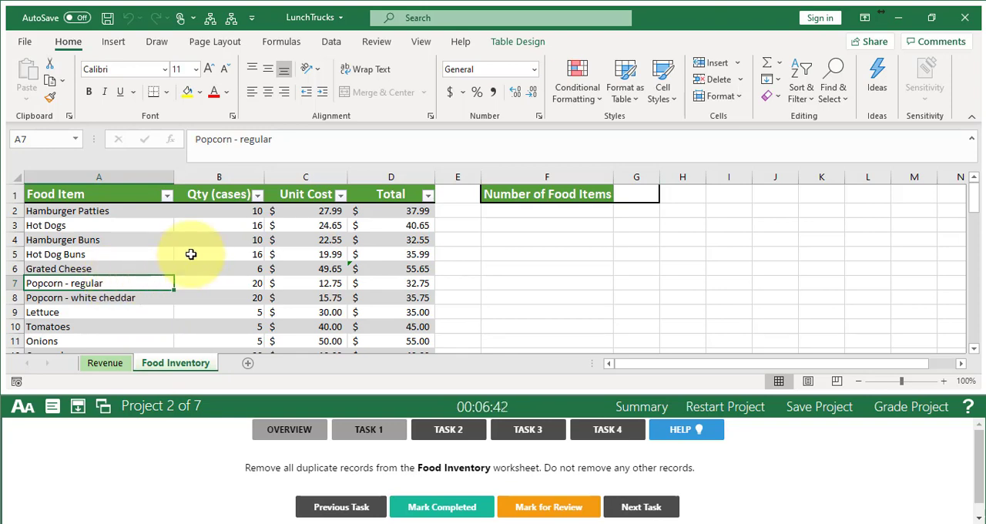
pyautogui.click(331, 42)
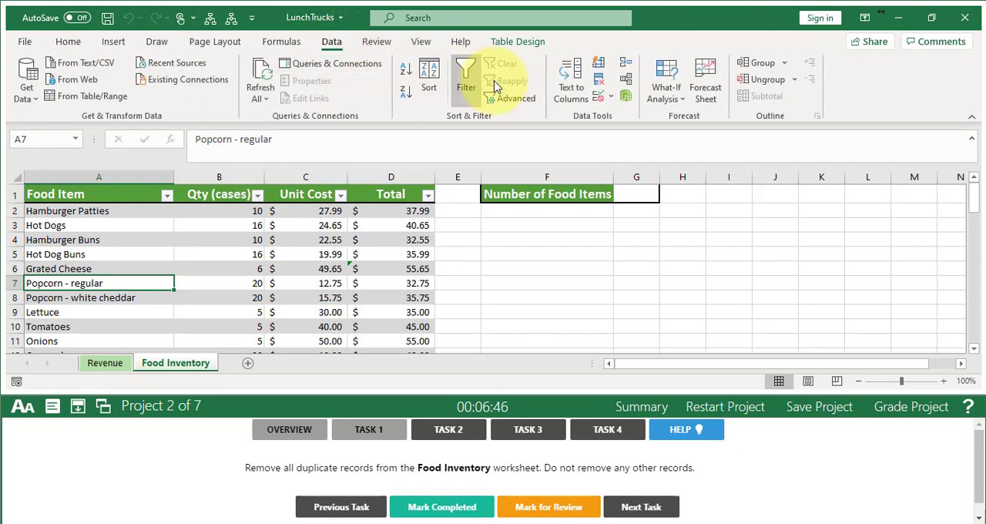
pyautogui.click(598, 85)
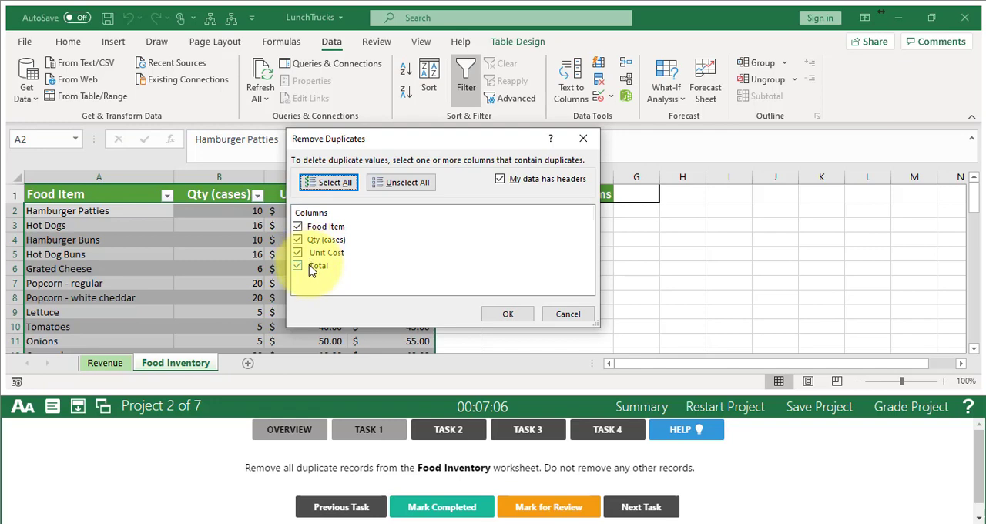
pyautogui.click(510, 314)
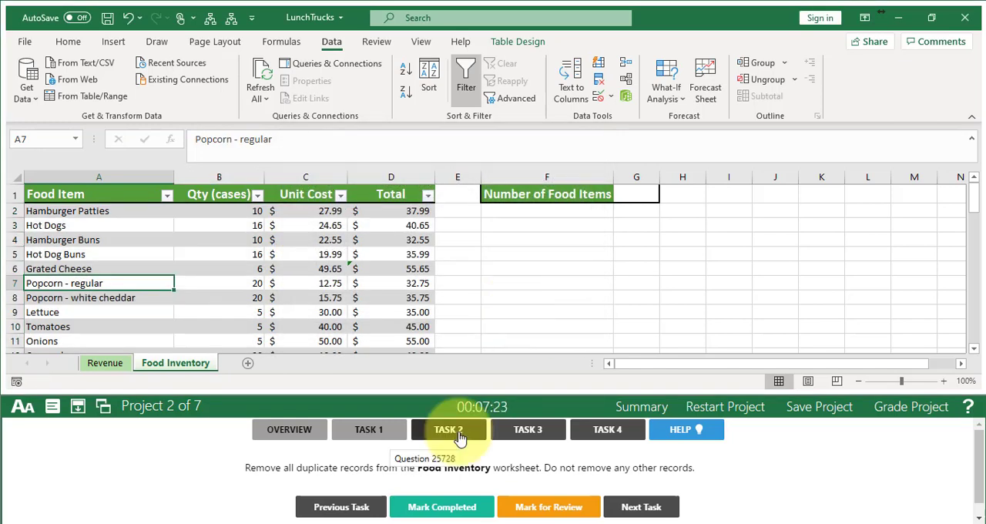
pyautogui.click(450, 506)
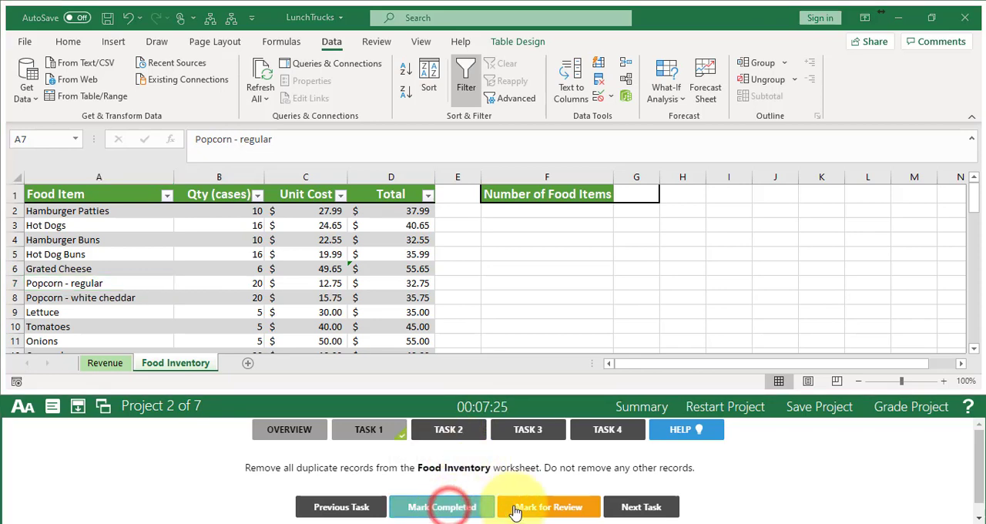
pyautogui.click(628, 507)
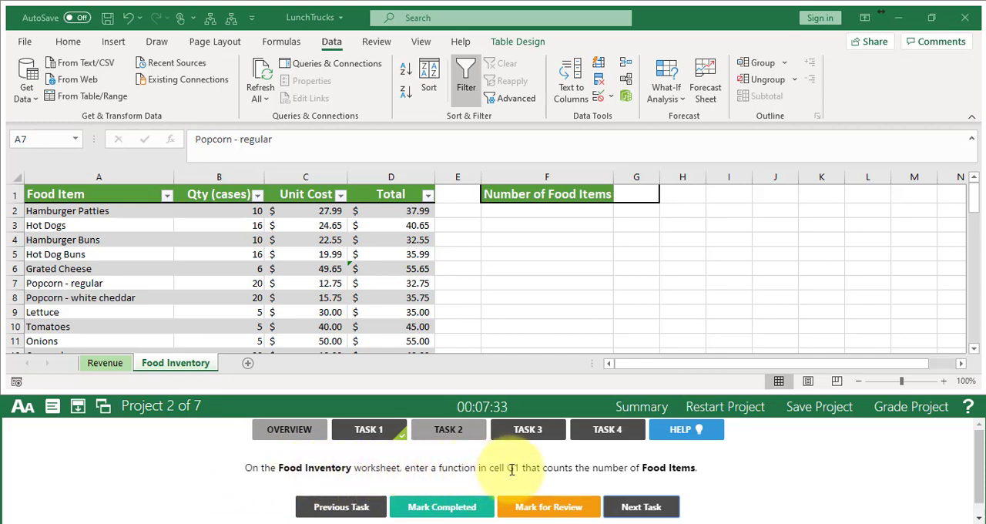
# - Insert the COUNTA function in cell G1 of the Food Inventory worksheet
pyautogui.click(153, 368)
pyautogui.click(636, 204)
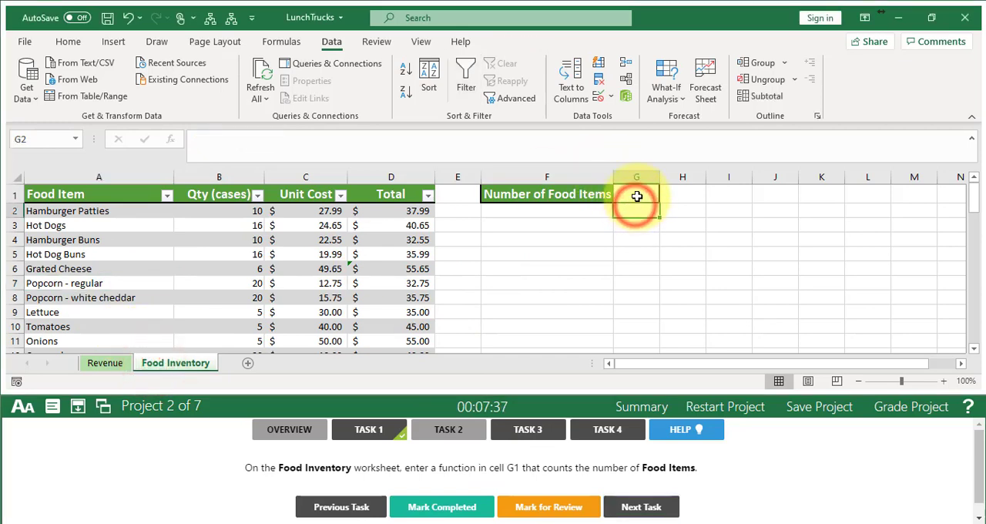
pyautogui.click(636, 196)
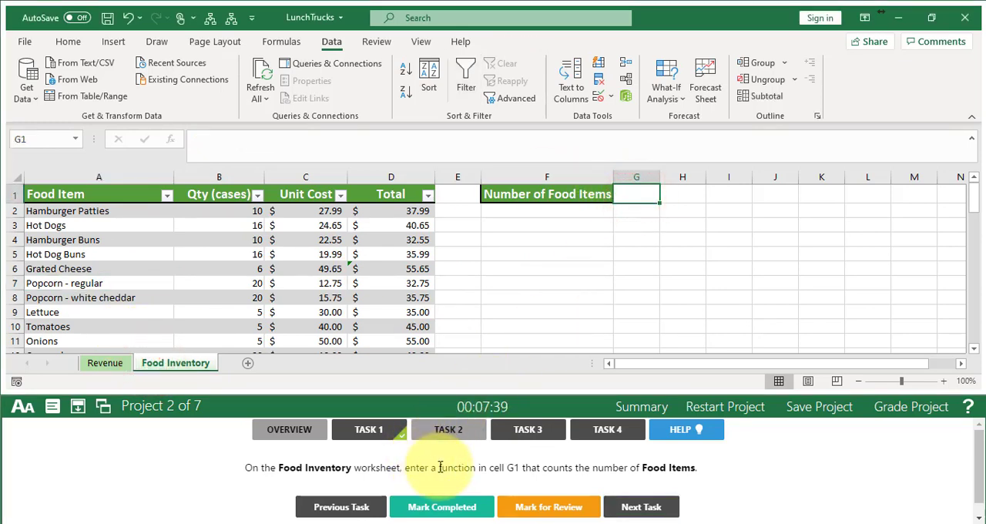
pyautogui.moveTo(543, 468); pyautogui.dragTo(570, 470)
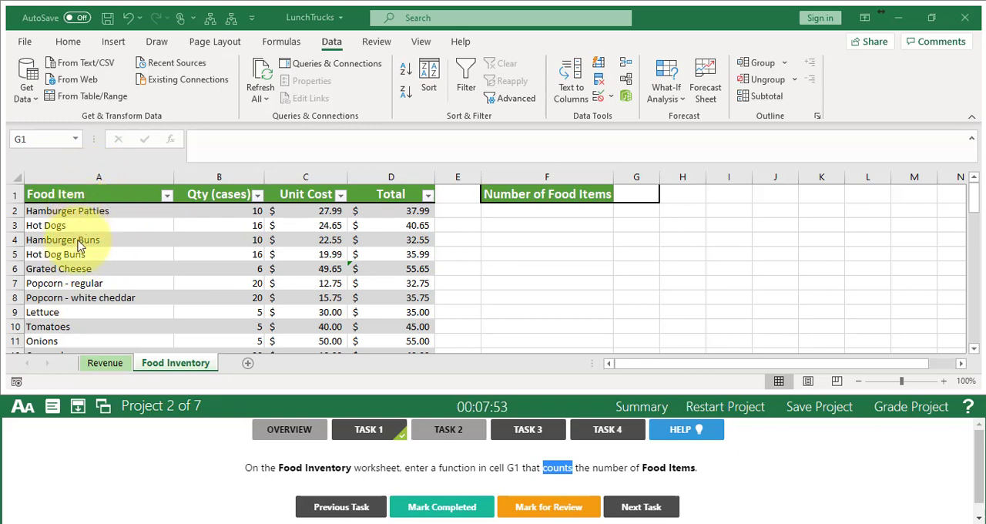
pyautogui.click(639, 194)
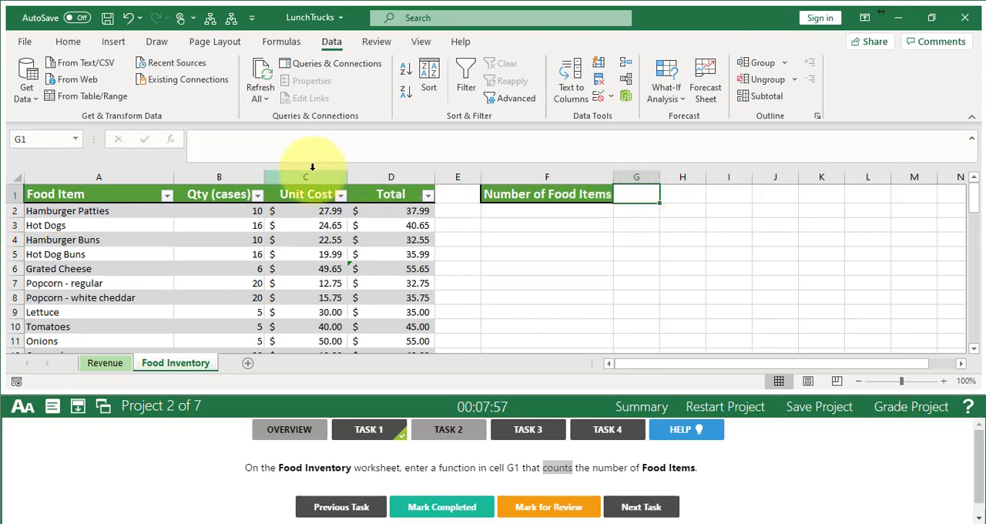
pyautogui.click(172, 141)
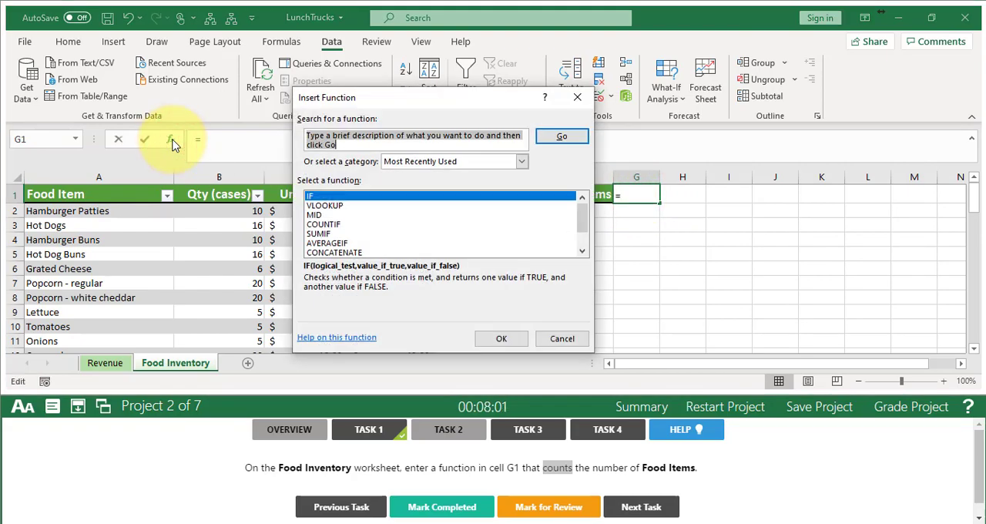
pyautogui.write('count')
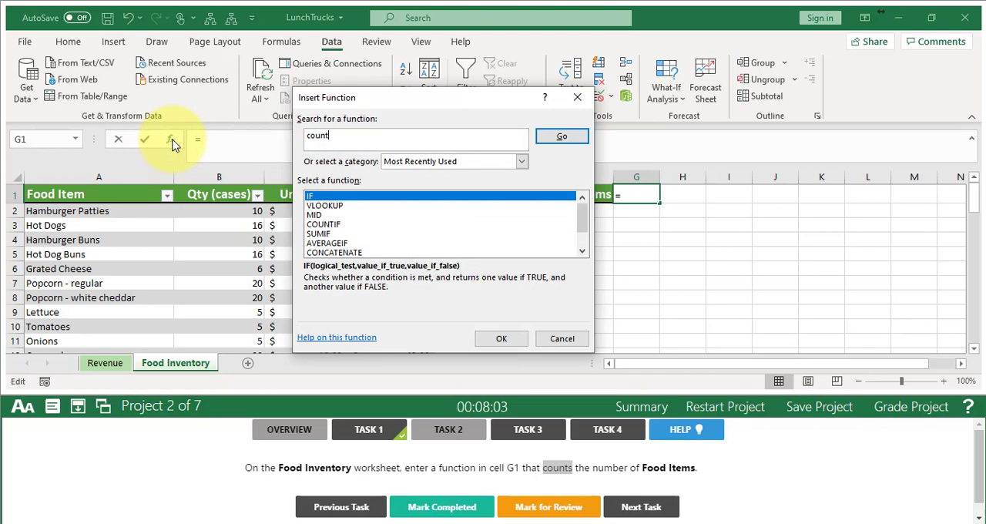
pyautogui.write('a')
pyautogui.press('Return')
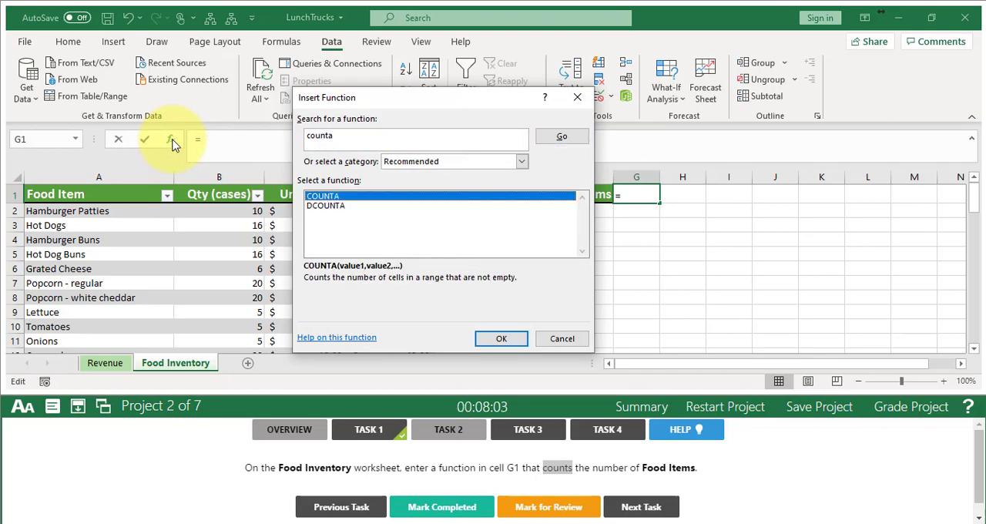
pyautogui.click(502, 339)
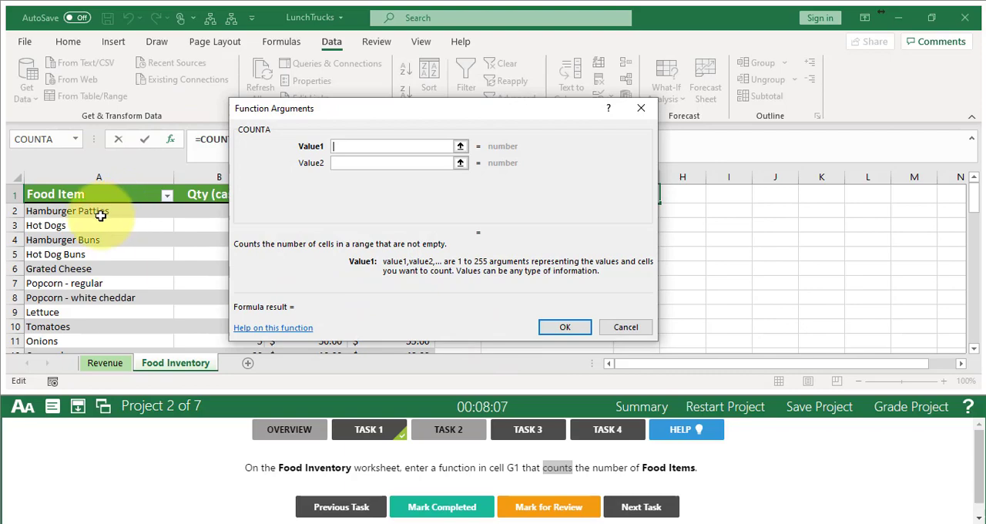
# - Use the Food Item column data, A2:A53, as the COUNTA argument, mark Task 2 completed and go on to Task 3
pyautogui.moveTo(96, 214); pyautogui.dragTo(88, 305)
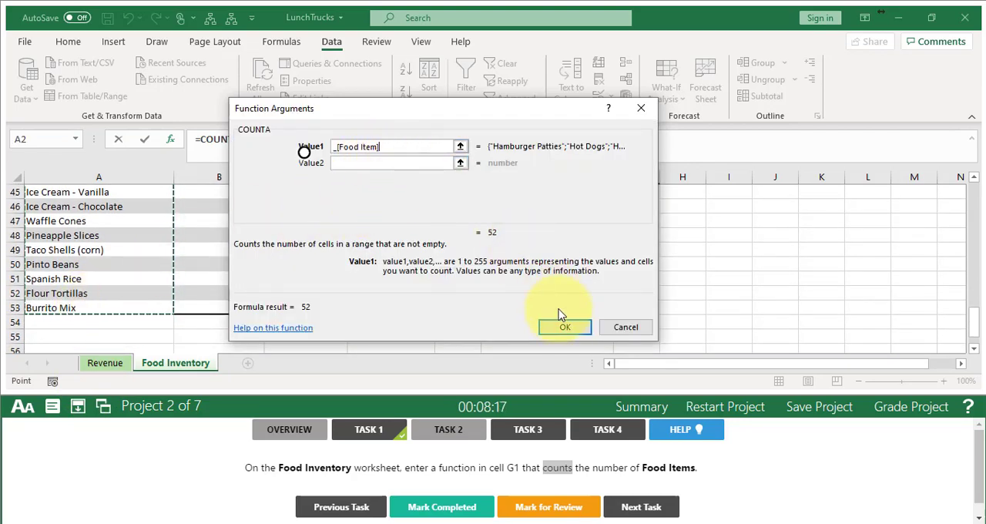
pyautogui.click(564, 330)
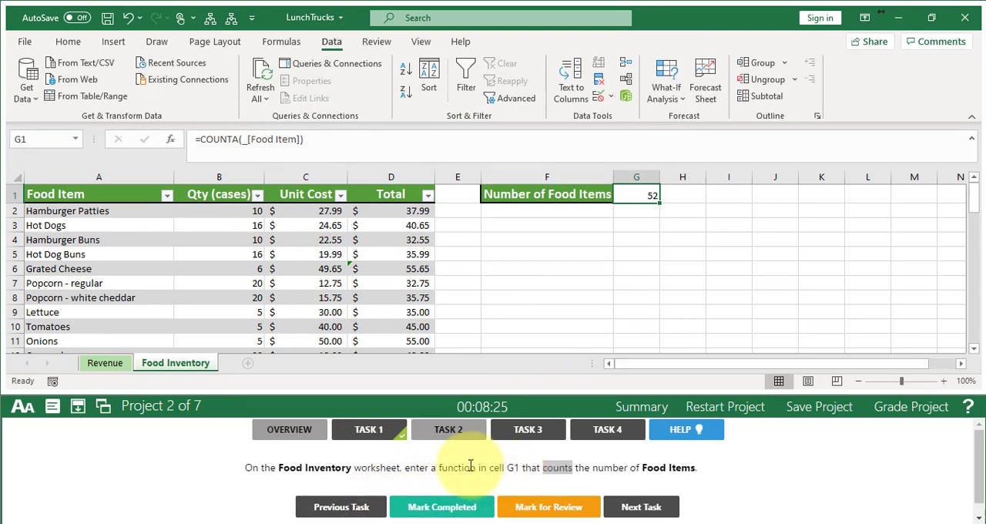
pyautogui.click(451, 507)
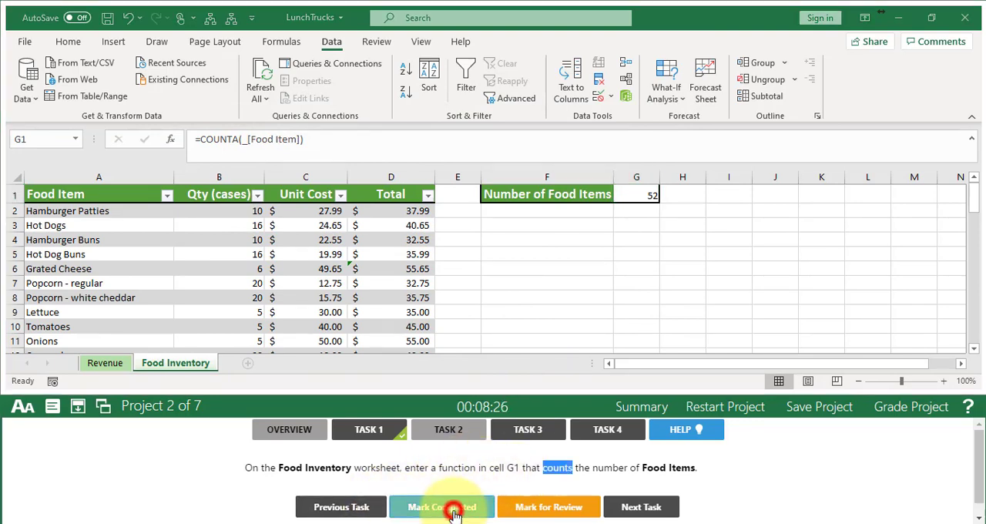
pyautogui.click(644, 510)
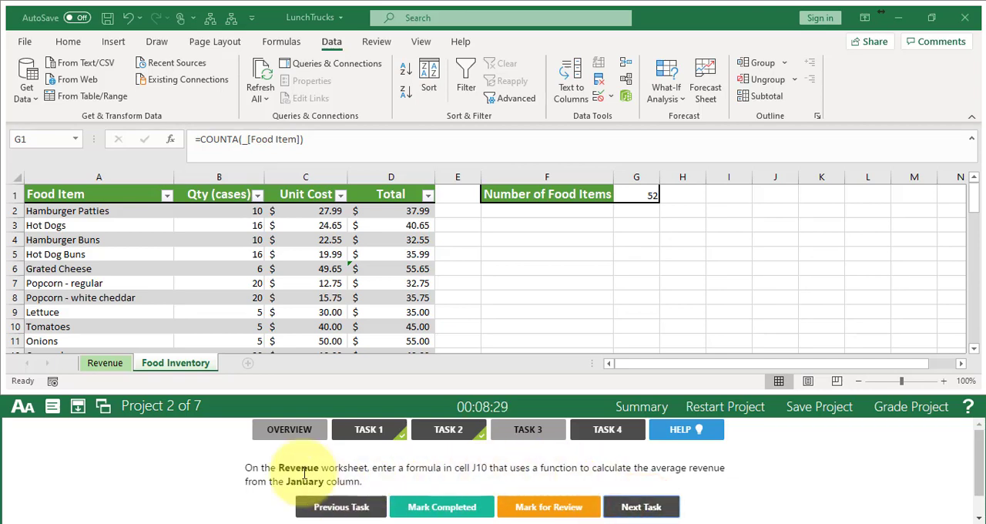
# - Enter an AVERAGE formula in cell J10 of the Revenue worksheet for the January column data of Table1
pyautogui.click(104, 363)
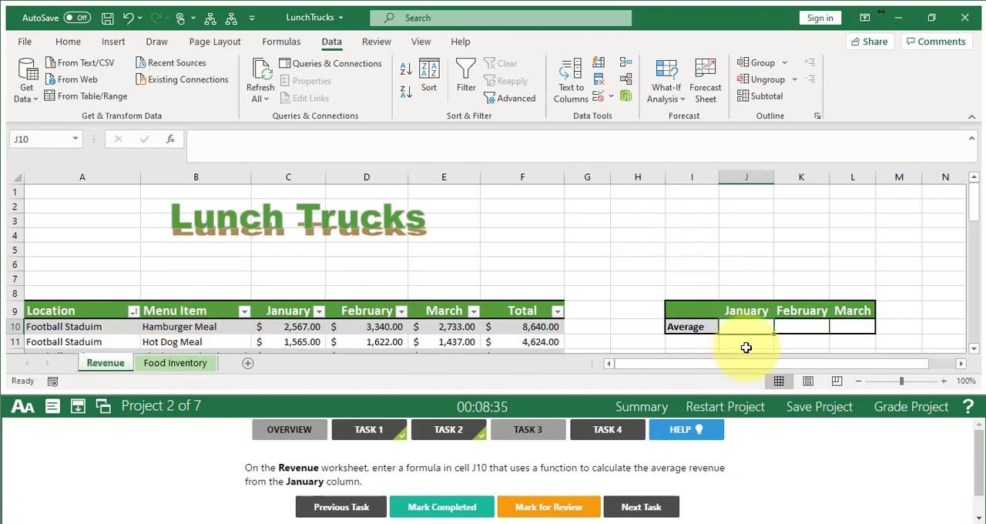
pyautogui.click(974, 350)
pyautogui.click(975, 354)
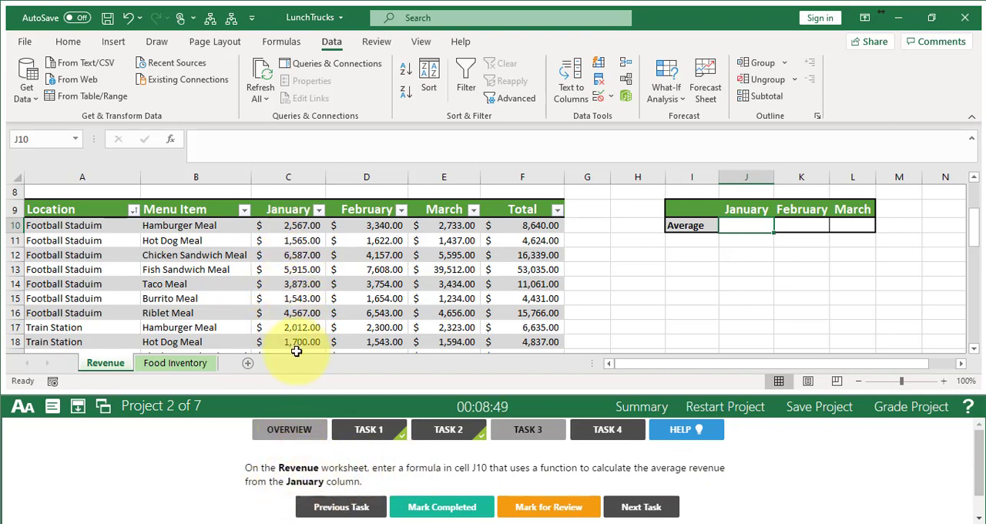
pyautogui.click(71, 44)
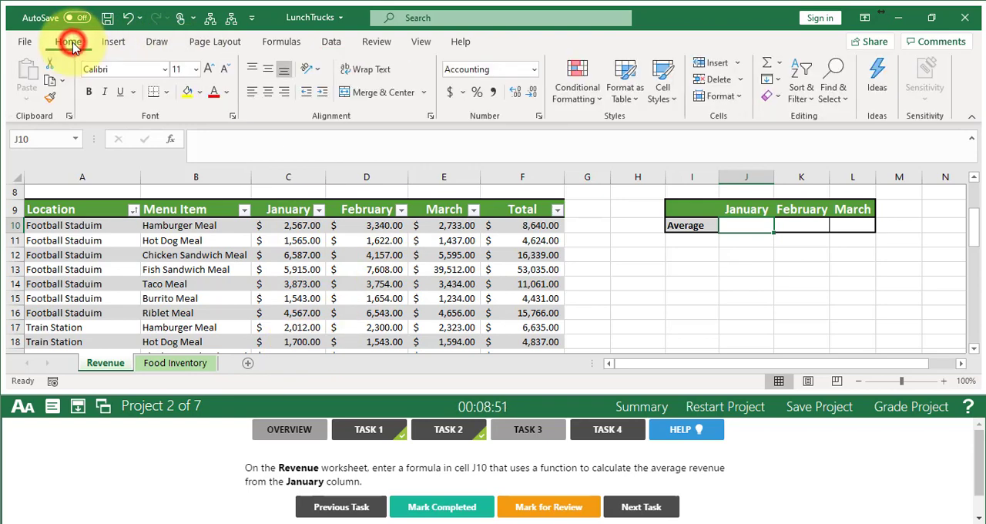
pyautogui.click(778, 67)
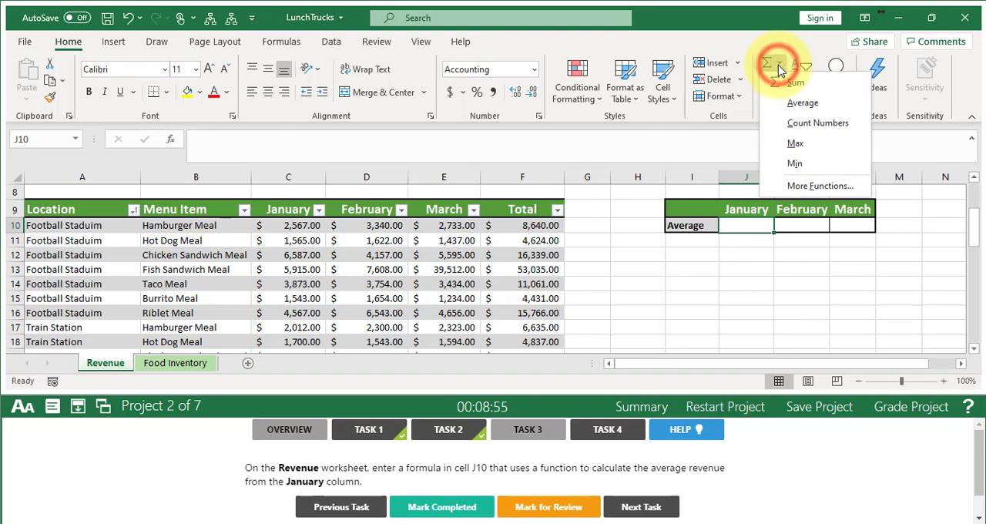
pyautogui.click(787, 104)
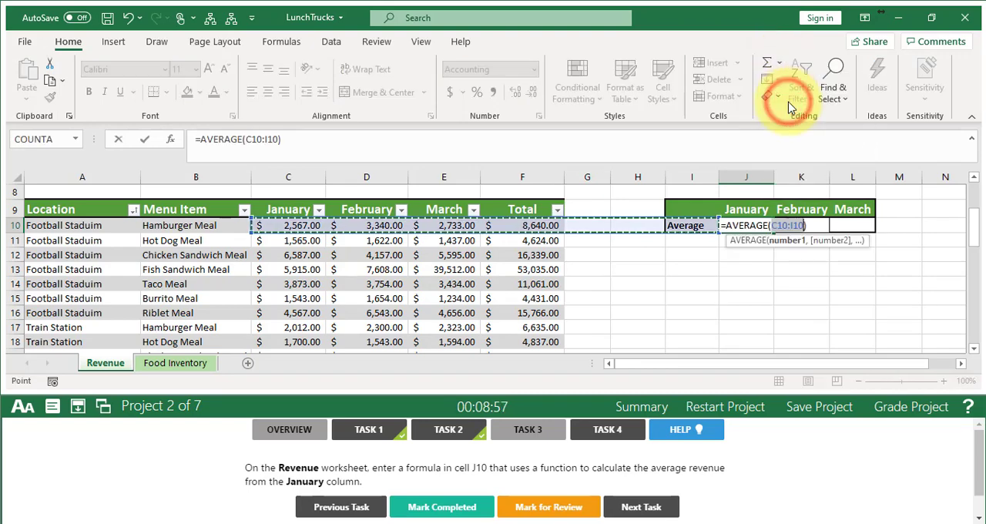
pyautogui.moveTo(299, 228); pyautogui.dragTo(291, 307)
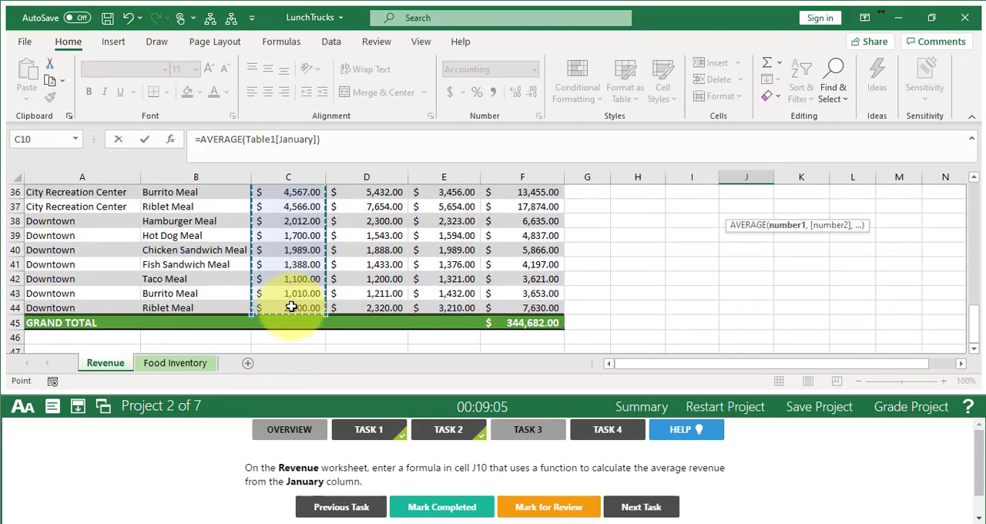
pyautogui.press('Return')
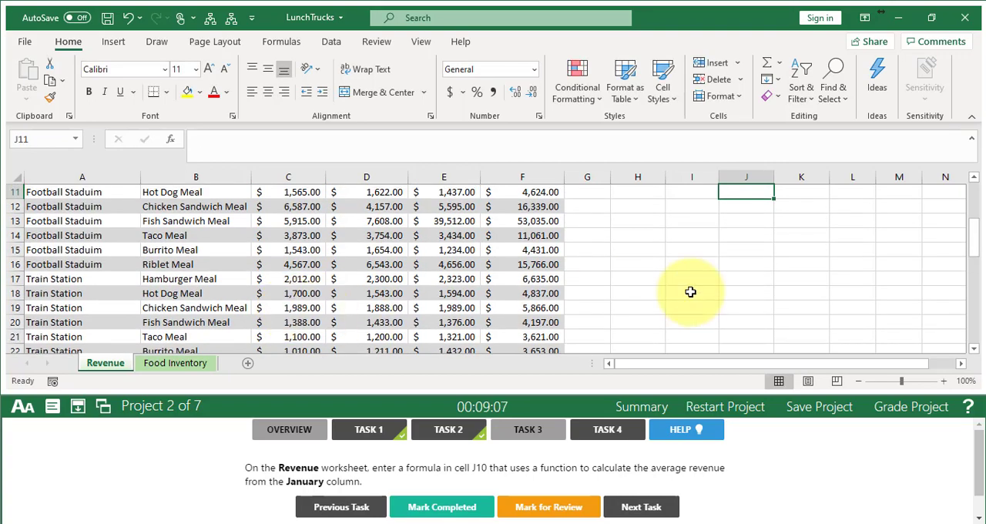
# - Check the January average in J10, mark Task 3 completed and go on to Task 4
pyautogui.click(974, 178)
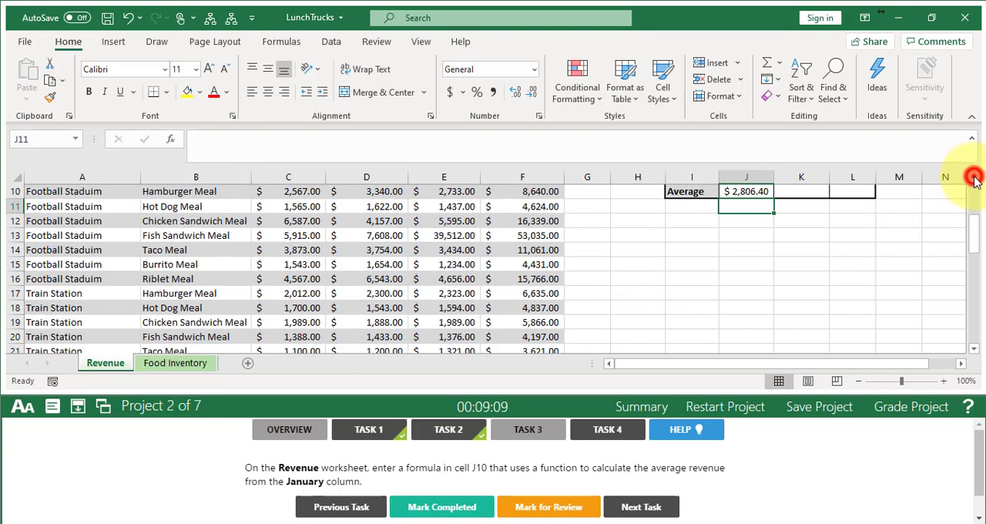
pyautogui.click(973, 178)
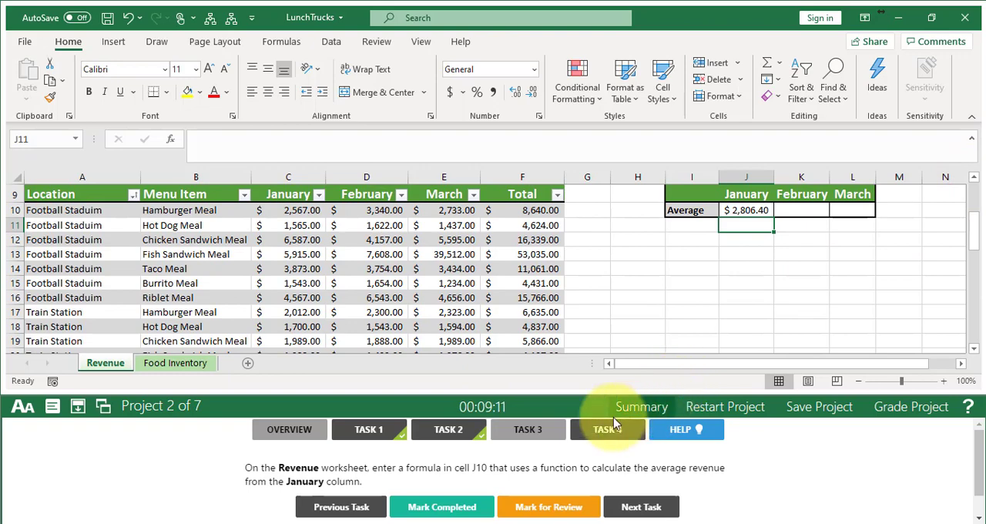
pyautogui.click(456, 506)
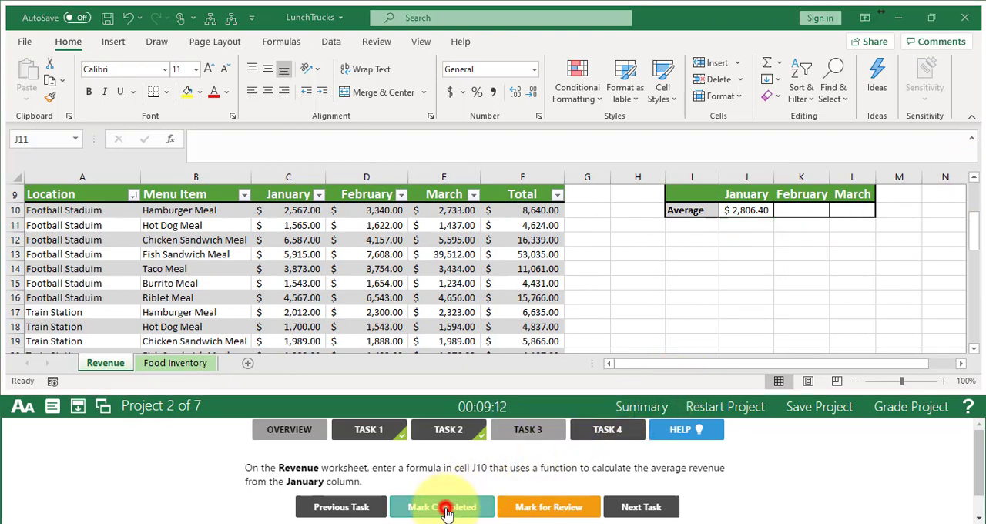
pyautogui.click(644, 507)
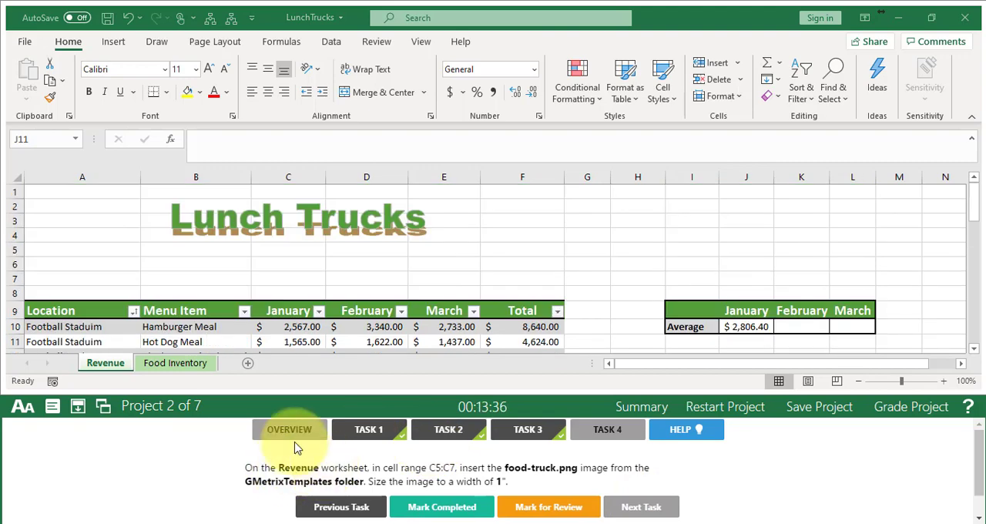
# - Insert the food_truck picture from the GMetrixTemplates folder in Documents at cell C5 of the Revenue worksheet
pyautogui.click(104, 366)
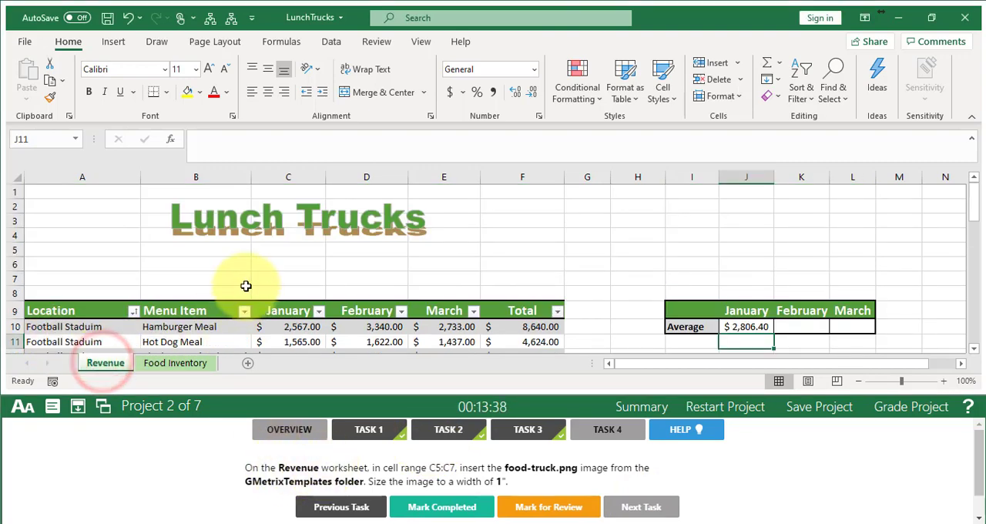
pyautogui.click(276, 251)
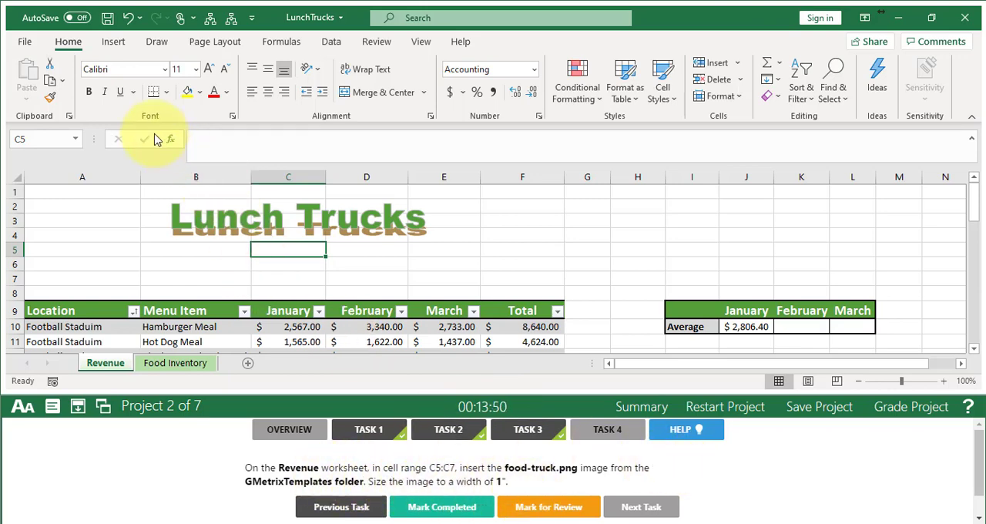
pyautogui.click(112, 44)
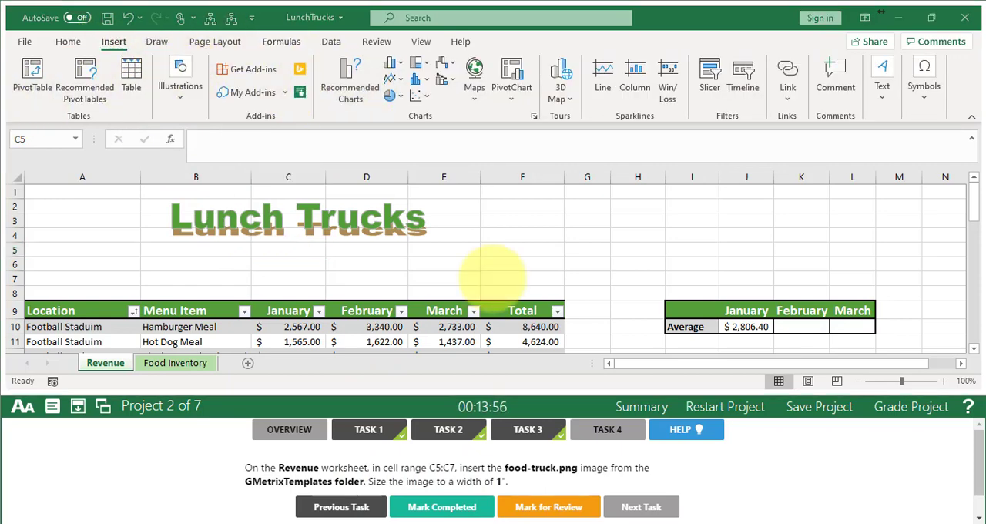
pyautogui.click(185, 89)
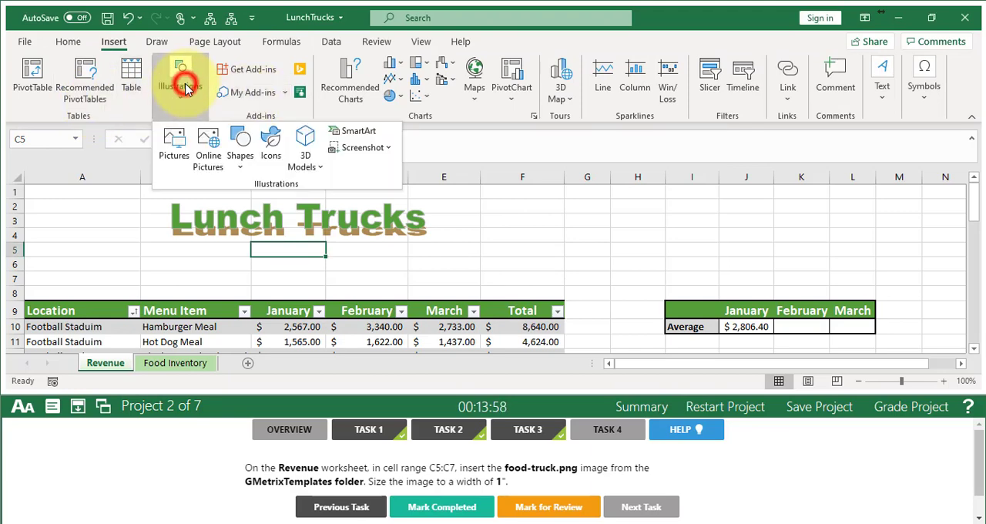
pyautogui.click(175, 158)
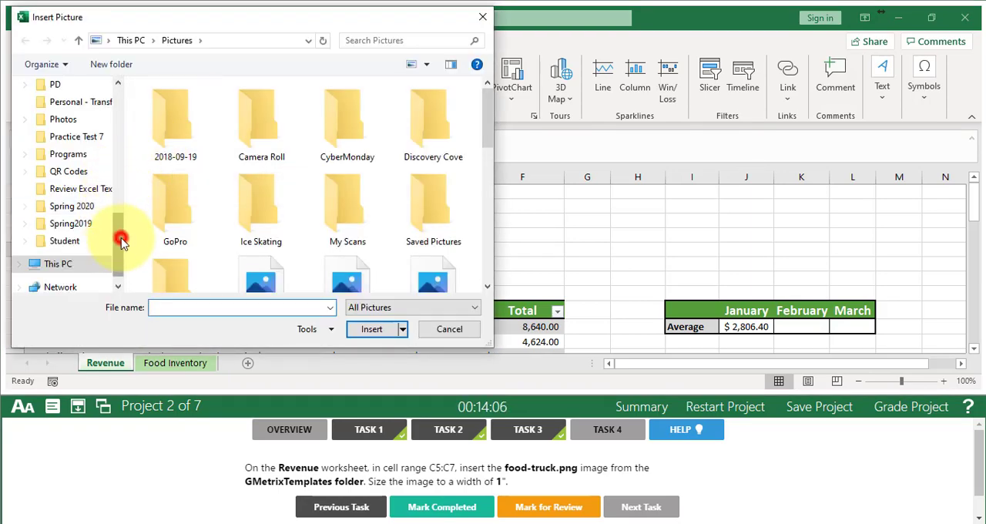
pyautogui.moveTo(121, 238); pyautogui.dragTo(116, 91)
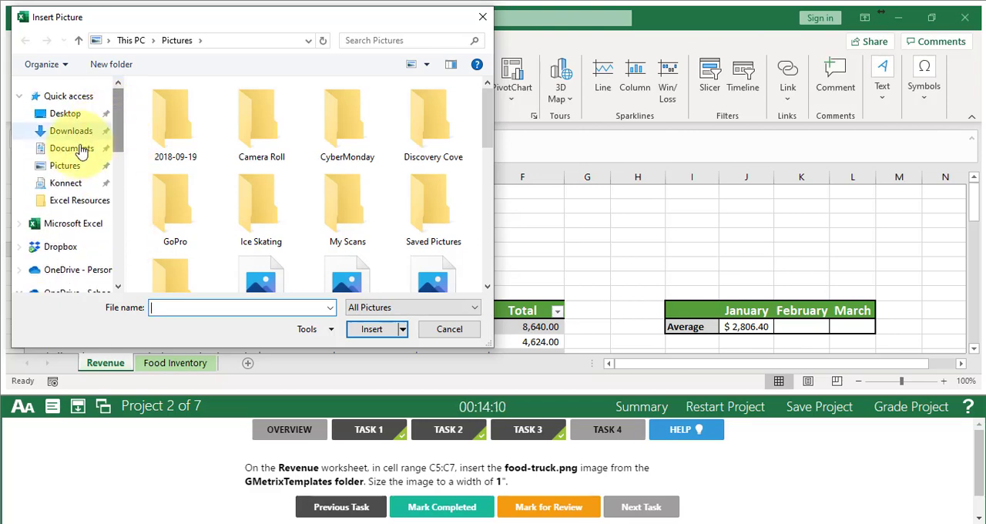
pyautogui.click(73, 148)
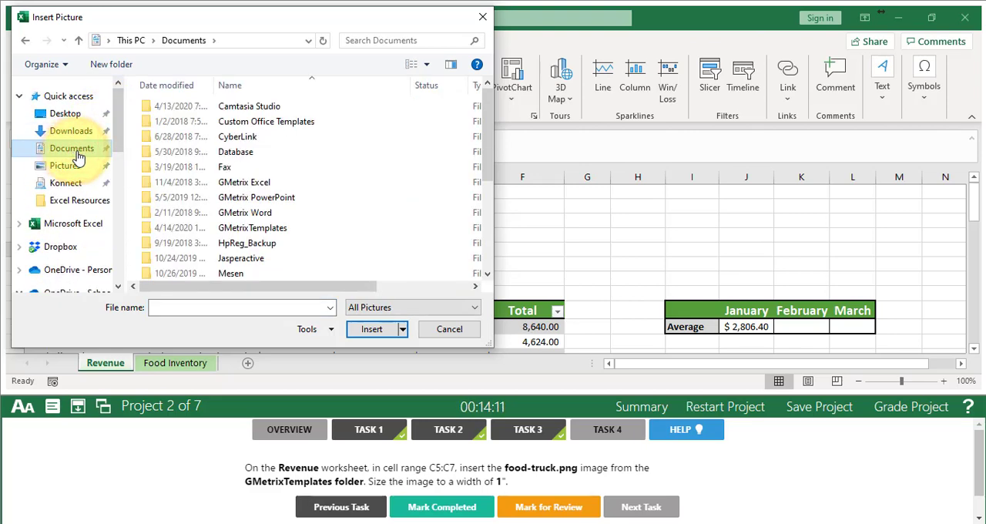
pyautogui.doubleClick(256, 229)
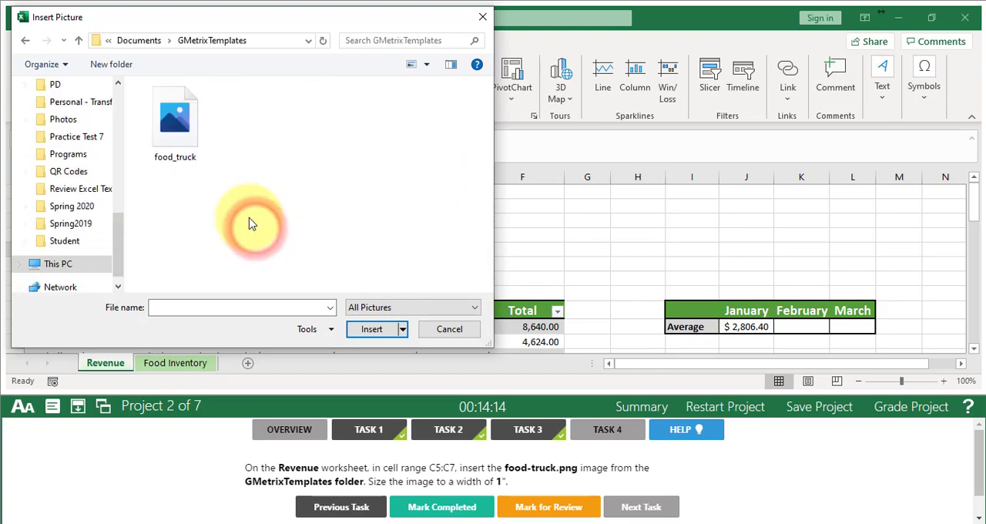
pyautogui.doubleClick(179, 131)
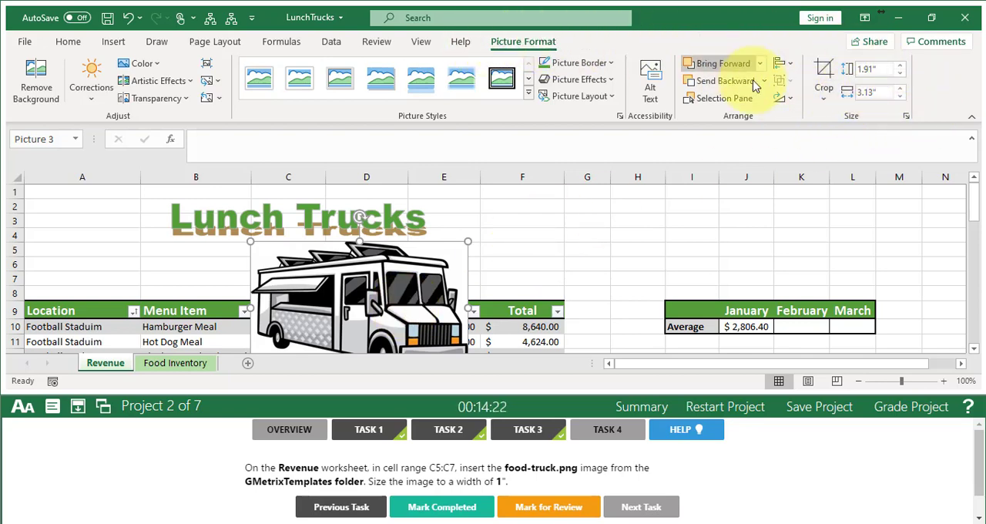
# - Set the food truck picture's width to 1" and mark Task 4 completed
pyautogui.click(880, 94)
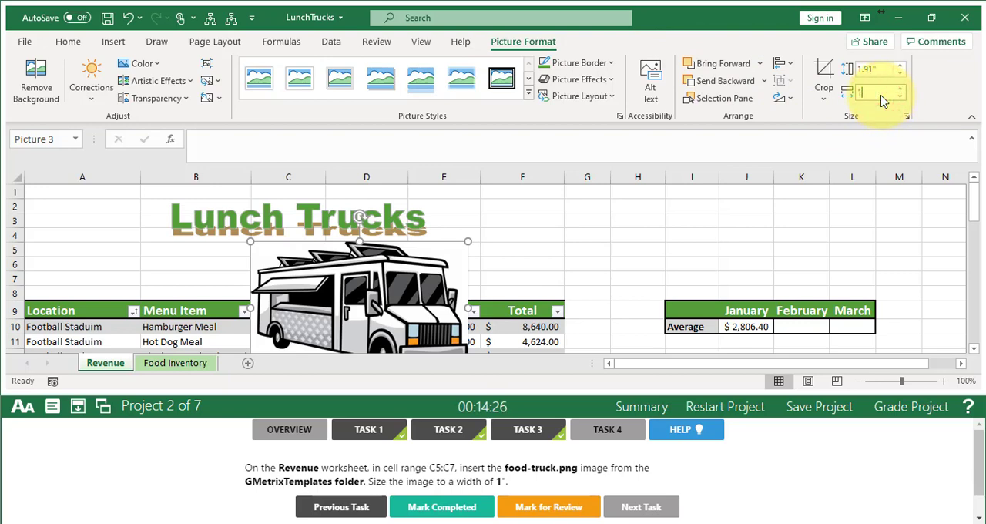
pyautogui.press('Return')
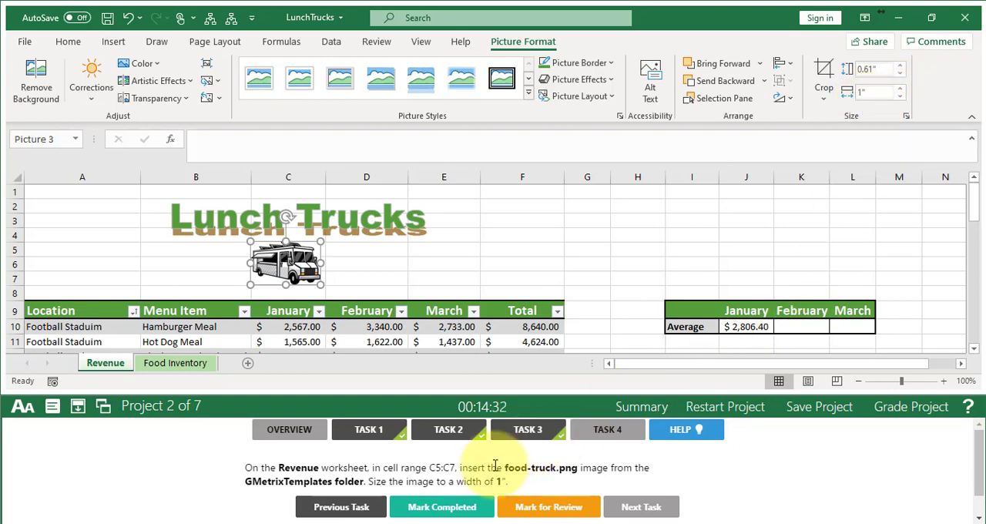
pyautogui.click(460, 512)
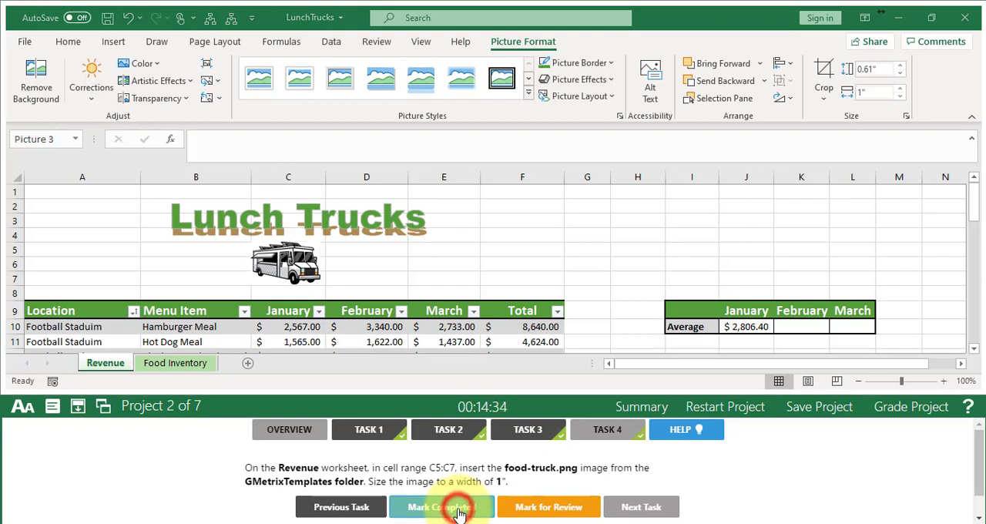
# - Grade the Lunch Trucks project and continue to Task 1 of the Grain Production project
pyautogui.click(907, 413)
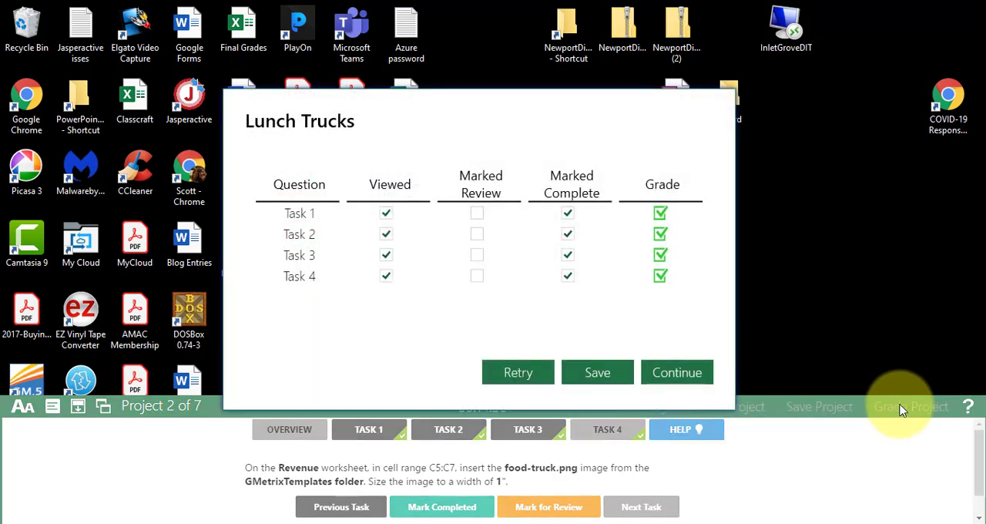
pyautogui.click(677, 372)
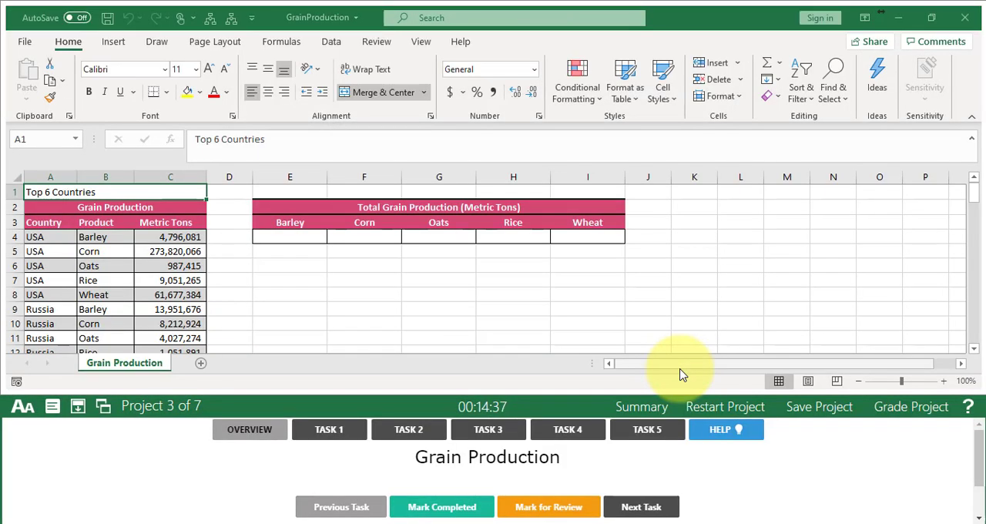
pyautogui.click(327, 435)
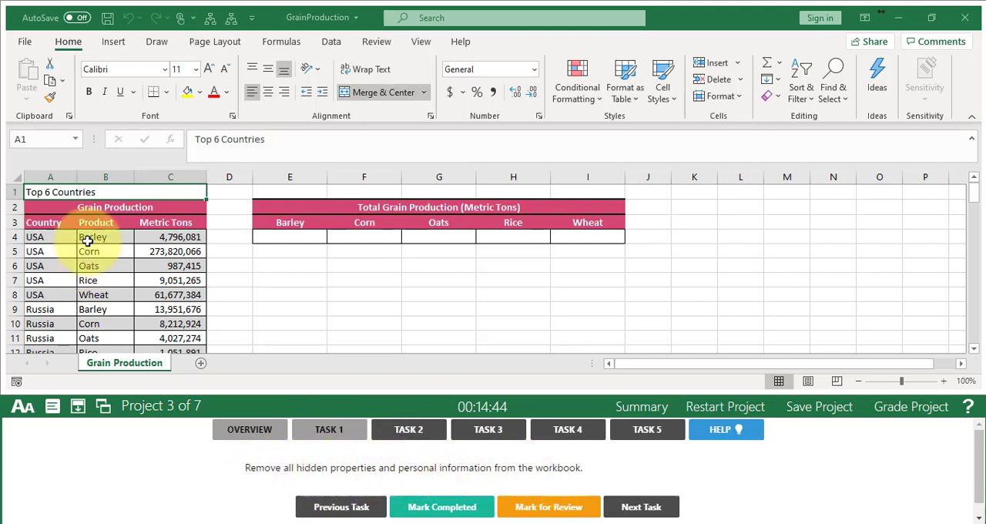
# - Remove all document properties and personal information from the workbook with the Document Inspector, then mark Task 1 completed and advance to Task 2
pyautogui.click(24, 43)
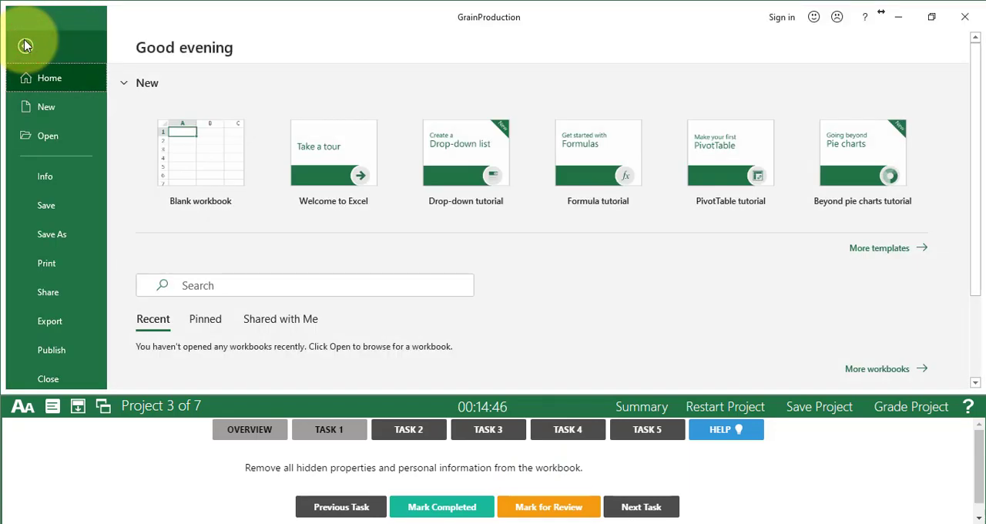
pyautogui.click(46, 179)
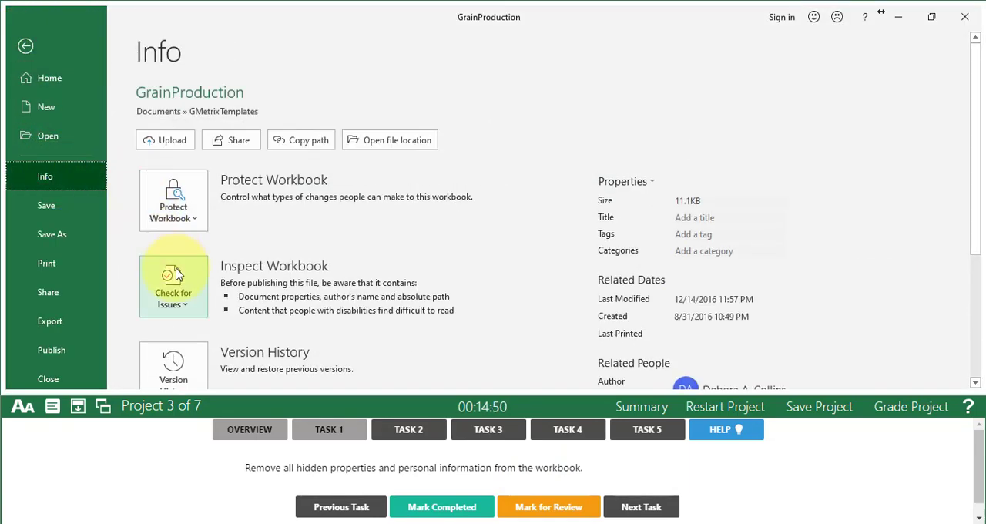
pyautogui.click(176, 299)
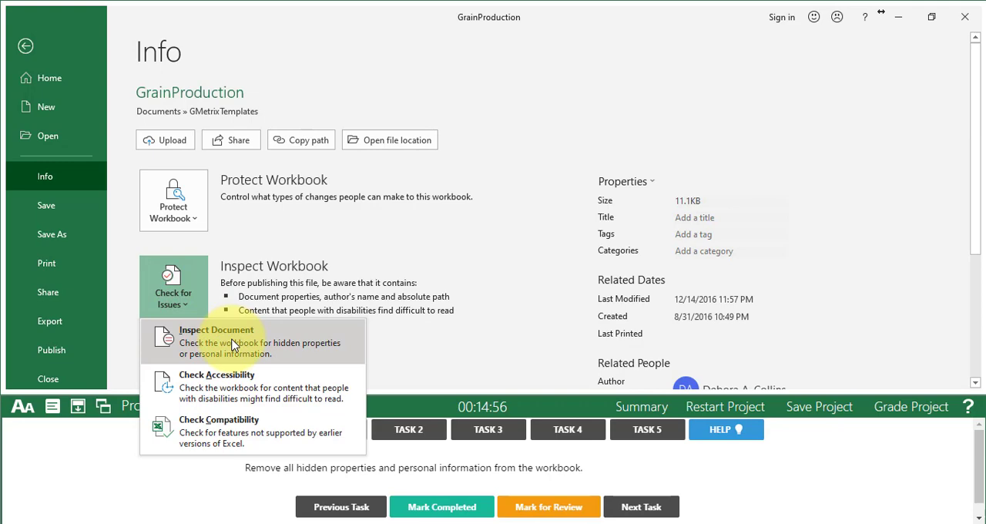
pyautogui.click(232, 343)
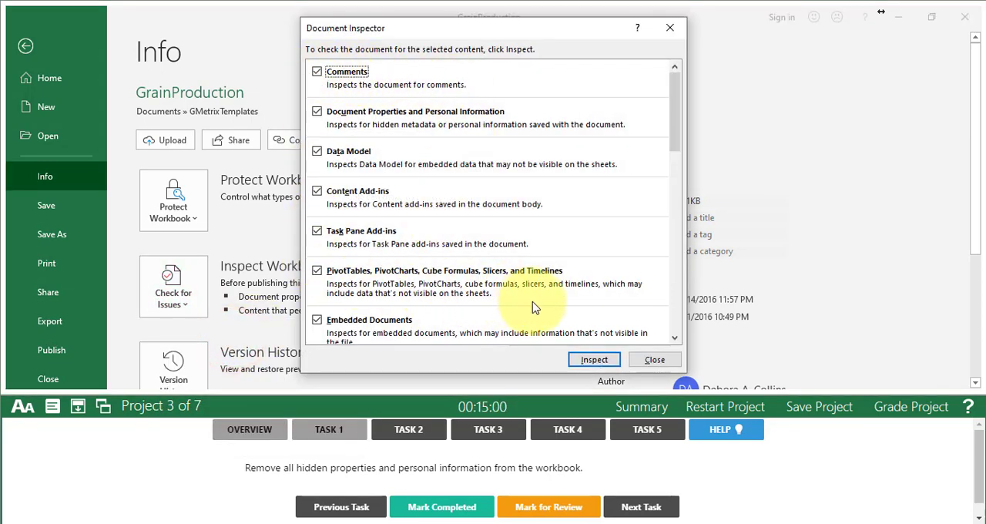
pyautogui.click(594, 360)
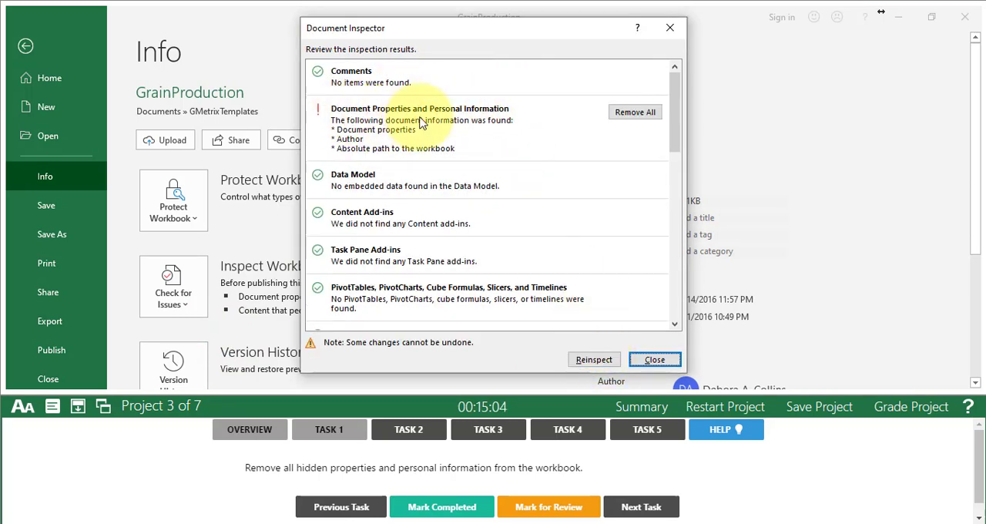
pyautogui.click(639, 114)
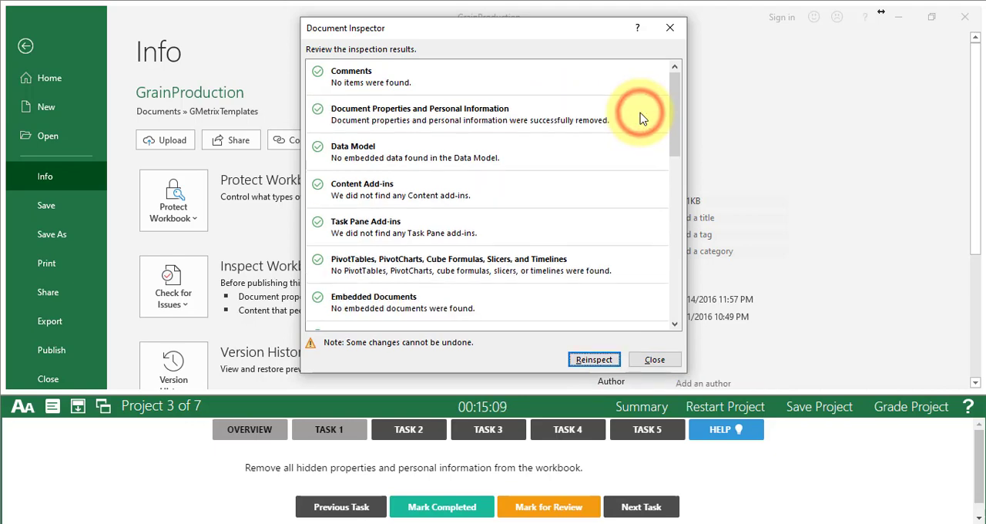
pyautogui.click(654, 360)
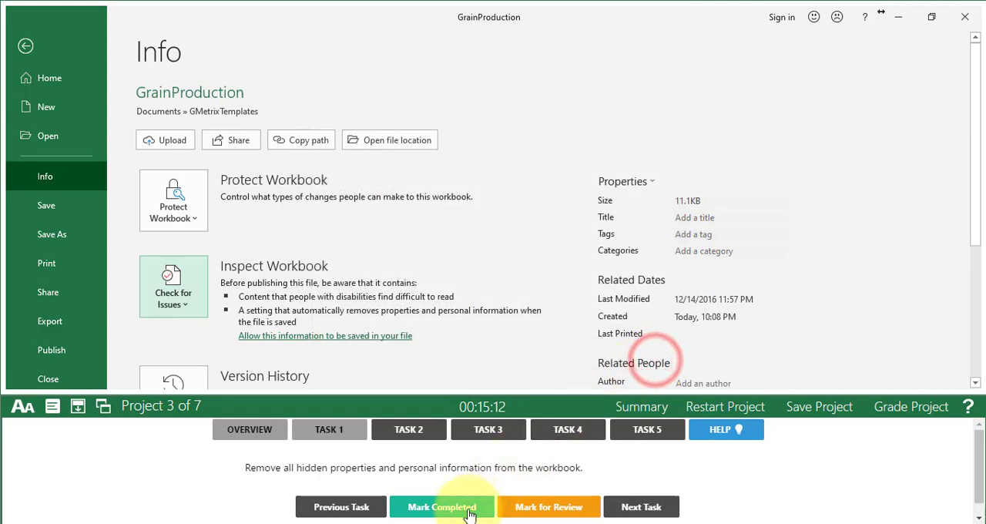
pyautogui.click(436, 513)
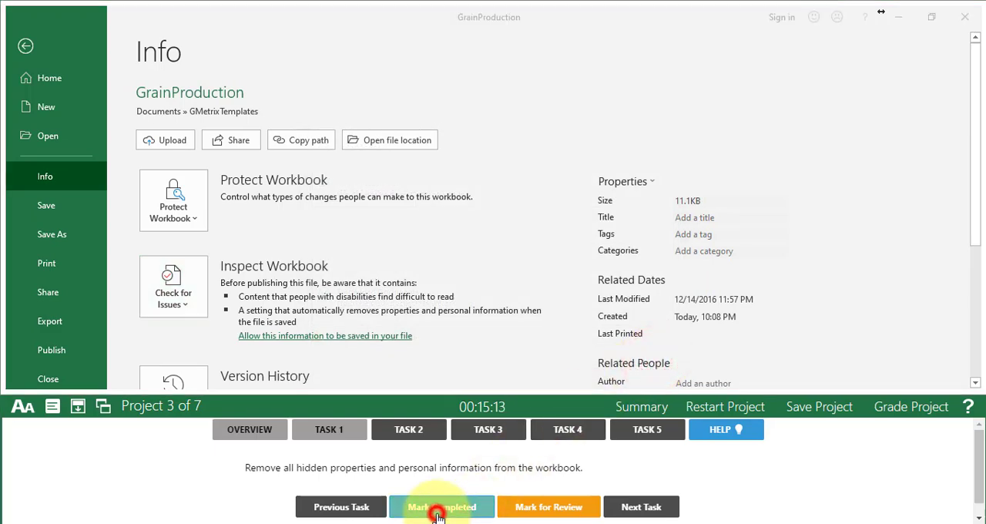
pyautogui.click(636, 508)
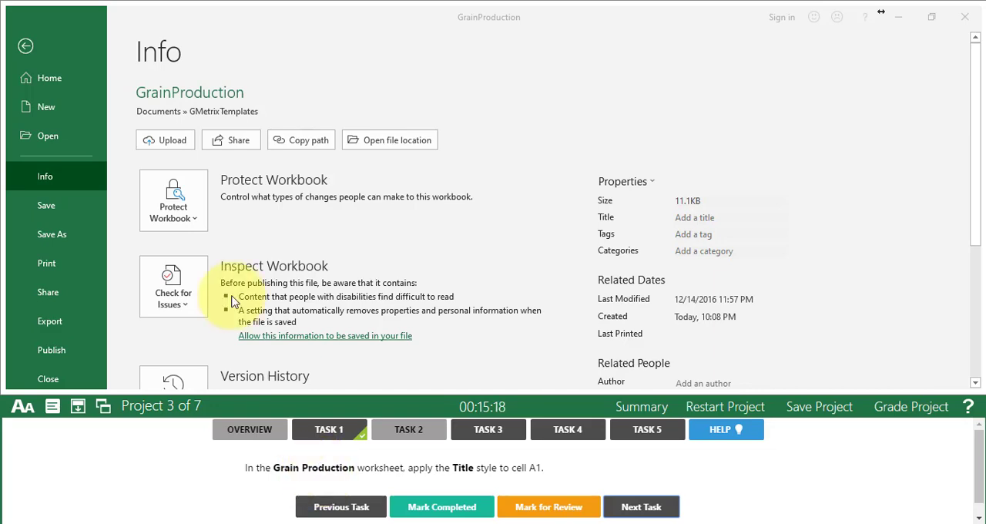
# - Apply the Title cell style to cell A1 of the Grain Production worksheet and mark Task 2 completed, advancing to Task 3
pyautogui.click(31, 49)
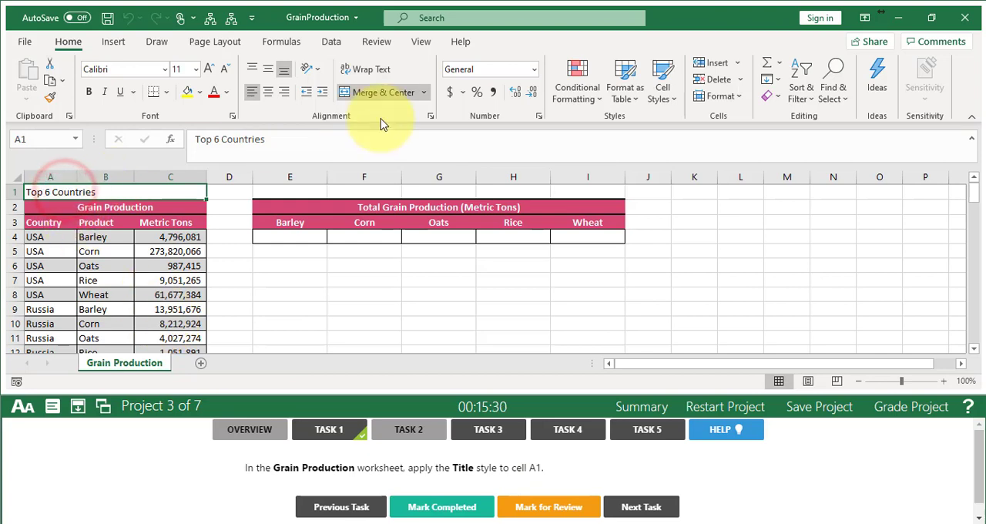
pyautogui.click(664, 96)
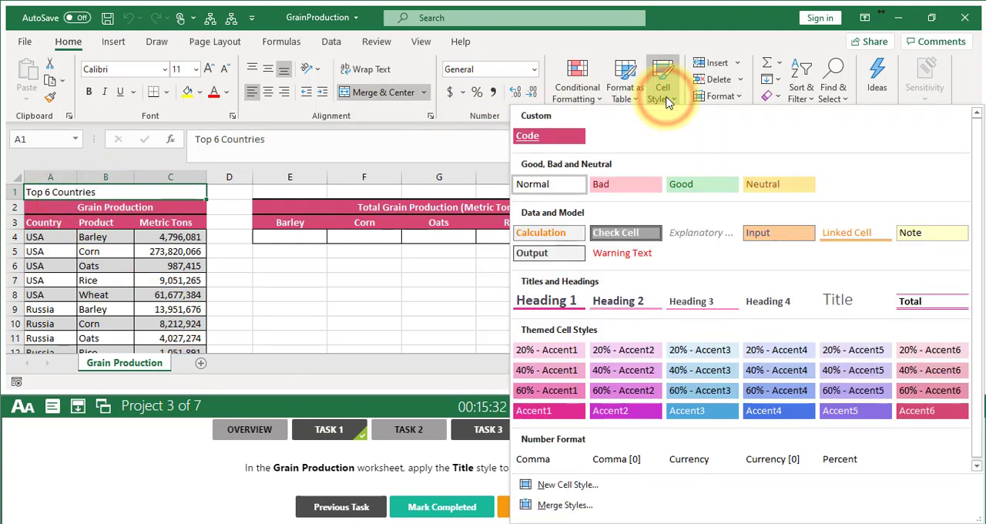
pyautogui.click(850, 304)
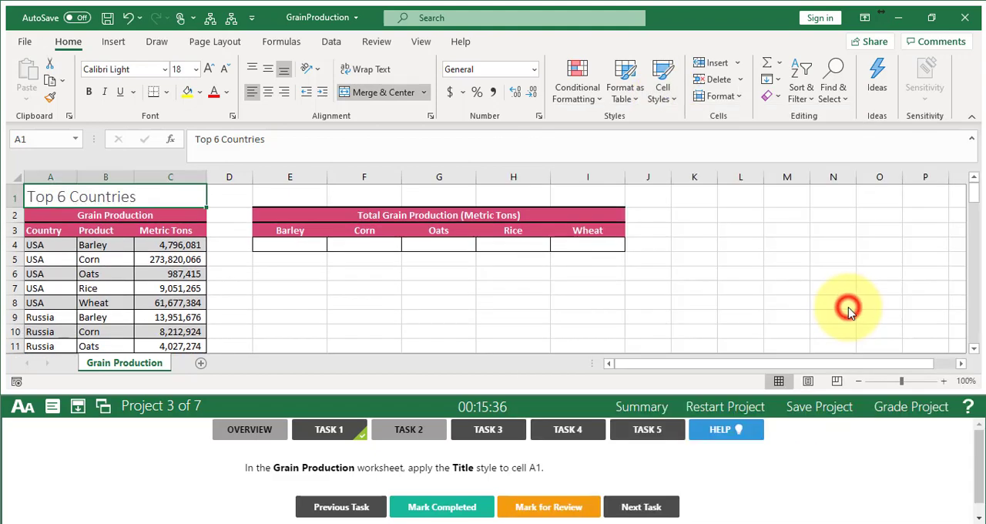
pyautogui.click(444, 506)
pyautogui.click(640, 509)
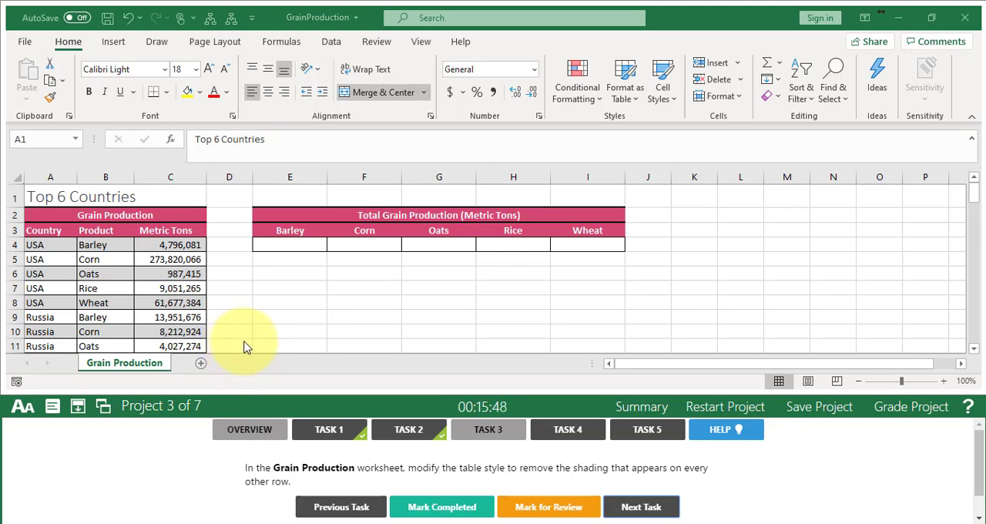
# - Turn off Banded Rows for the country grain production table and mark Task 3 completed, advancing to Task 4
pyautogui.click(109, 282)
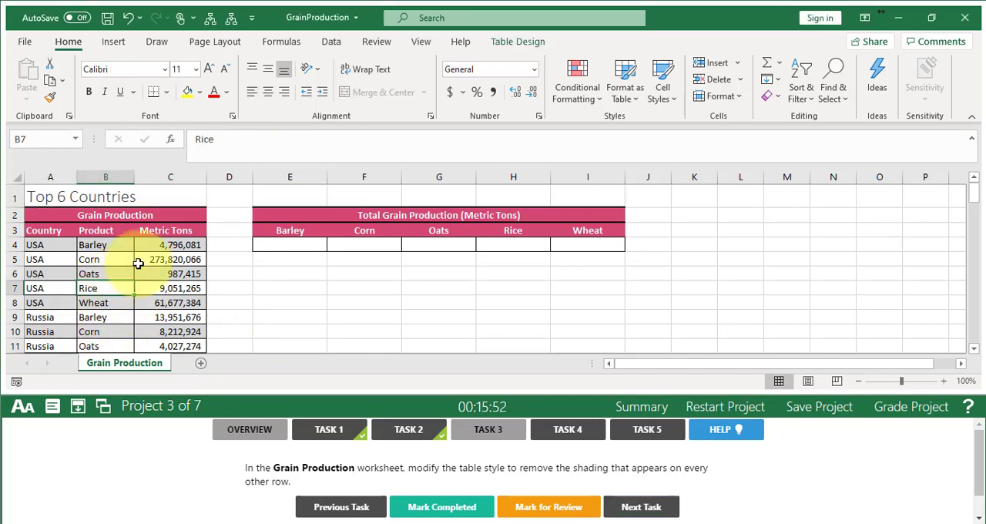
pyautogui.click(518, 44)
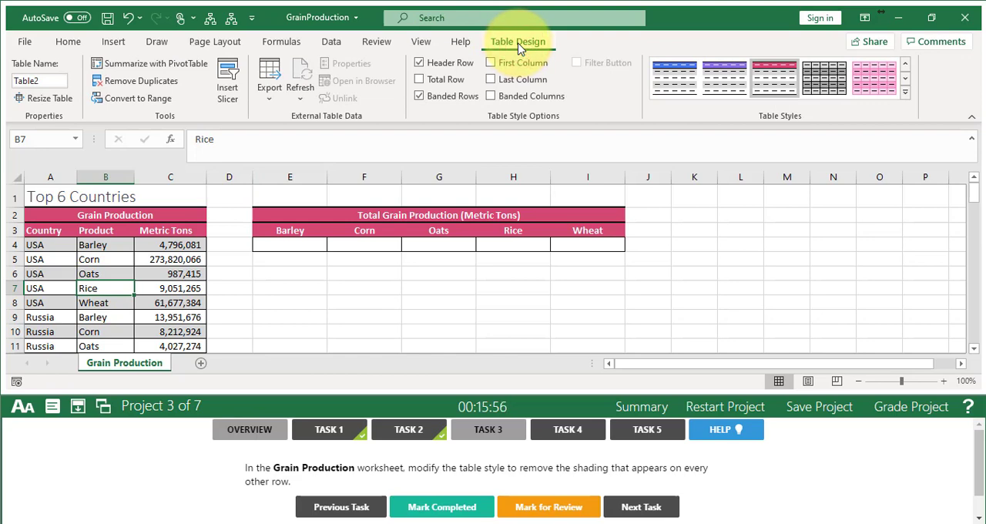
pyautogui.click(436, 102)
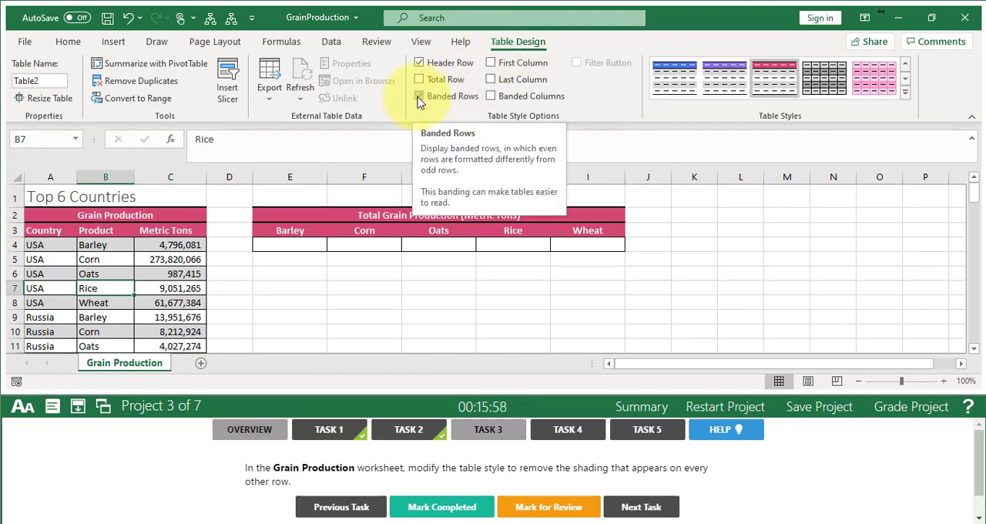
pyautogui.click(420, 98)
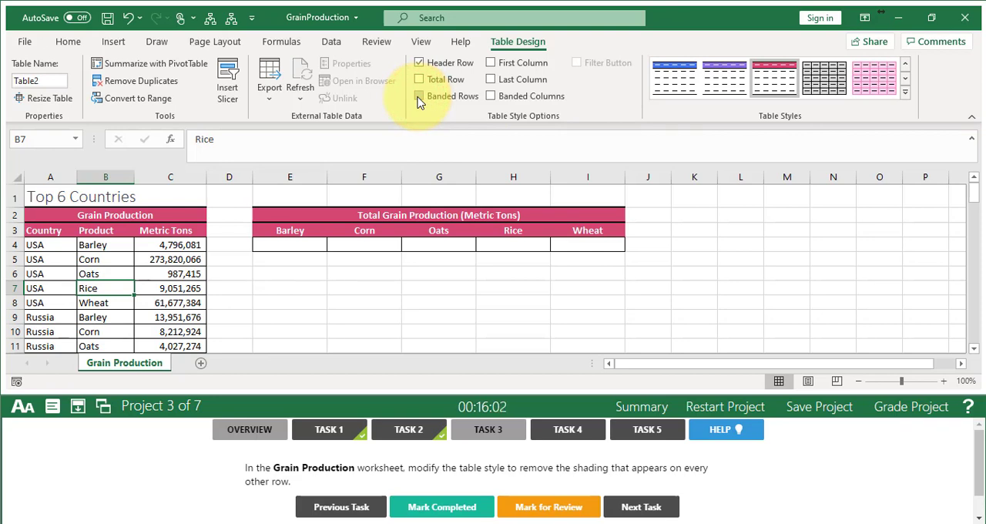
pyautogui.click(447, 508)
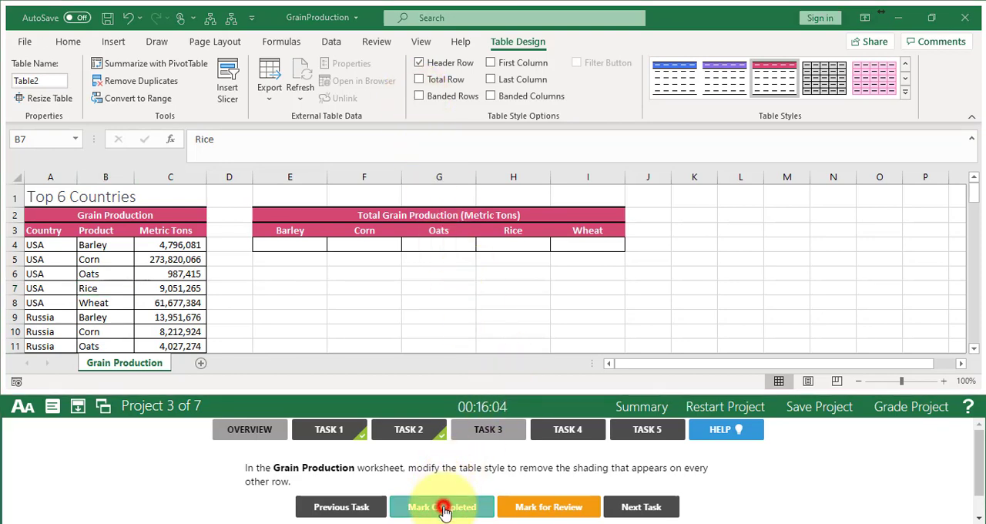
pyautogui.click(655, 512)
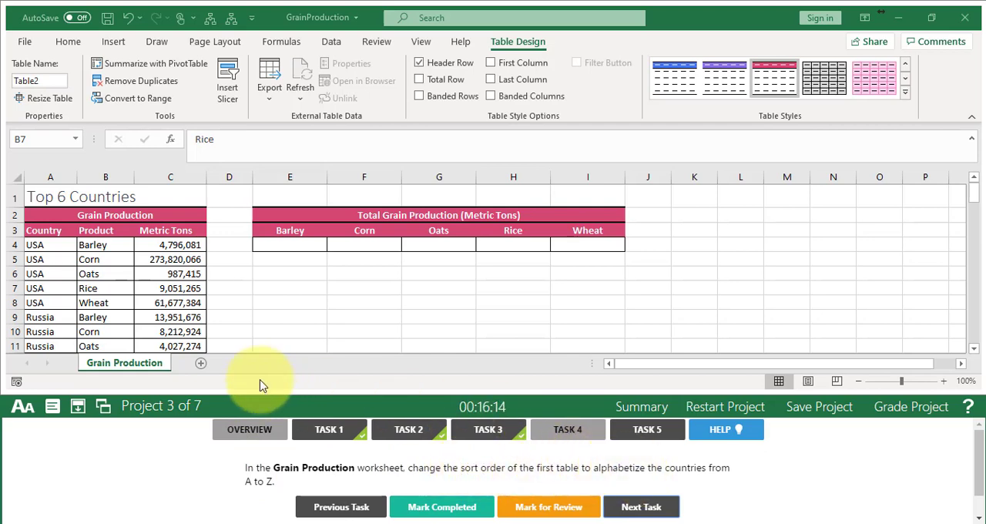
# - Sort the first table by the Country column's cell values from A to Z and mark Task 4 completed, advancing to Task 5
pyautogui.click(53, 256)
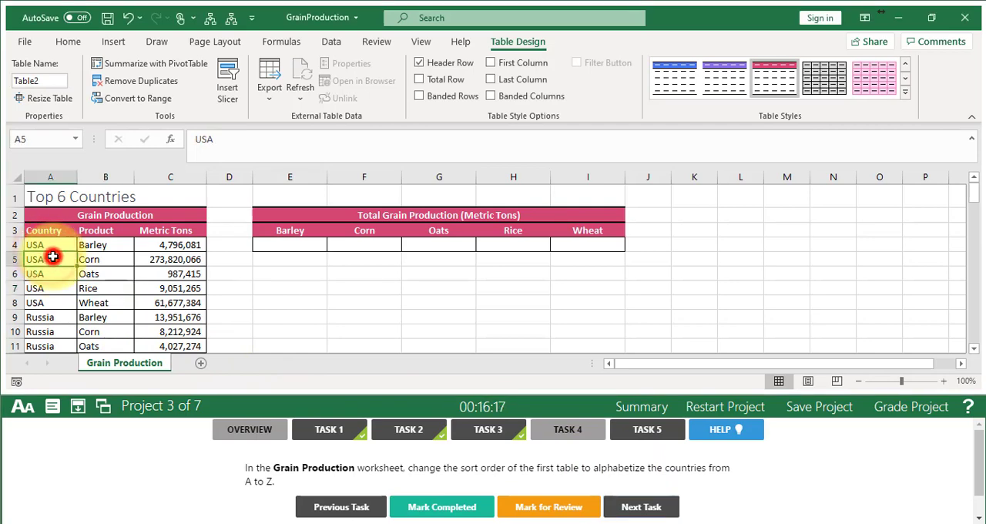
pyautogui.click(331, 42)
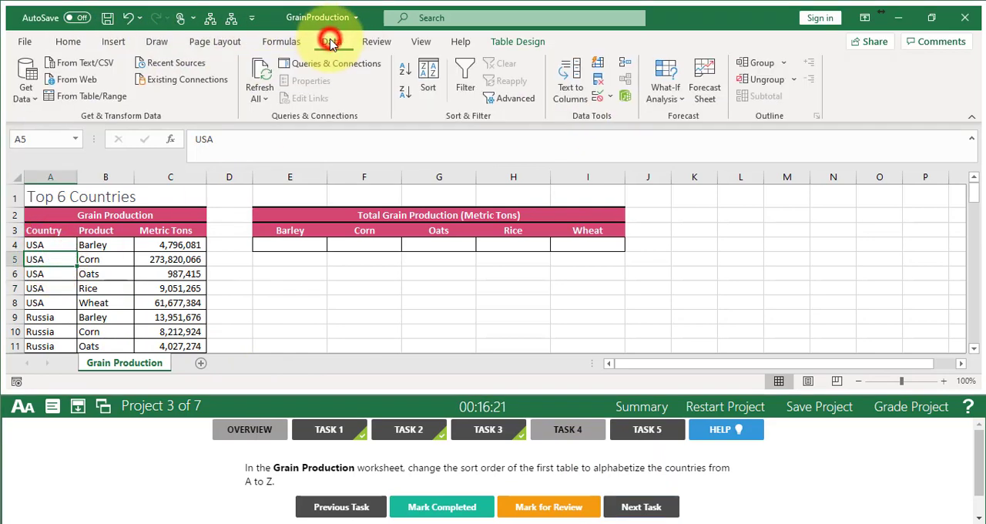
pyautogui.click(427, 73)
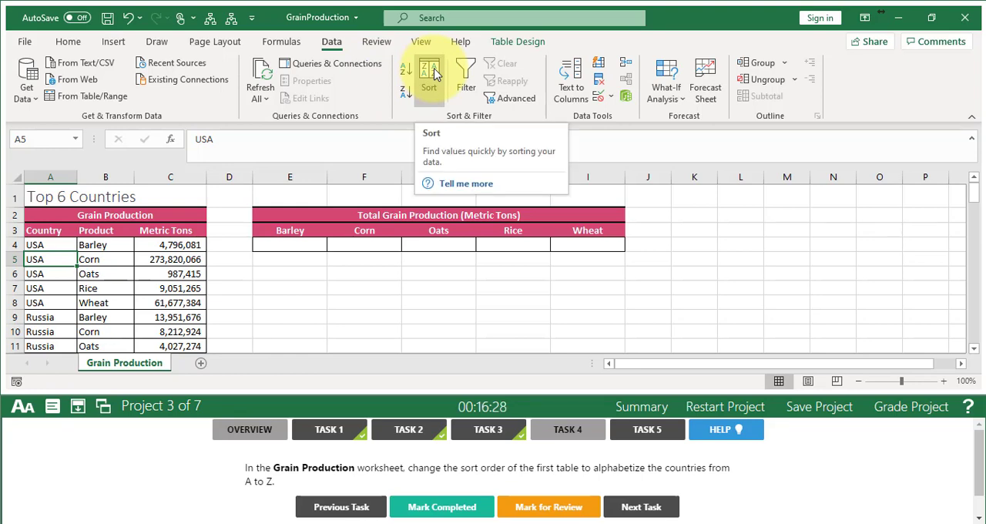
pyautogui.click(433, 71)
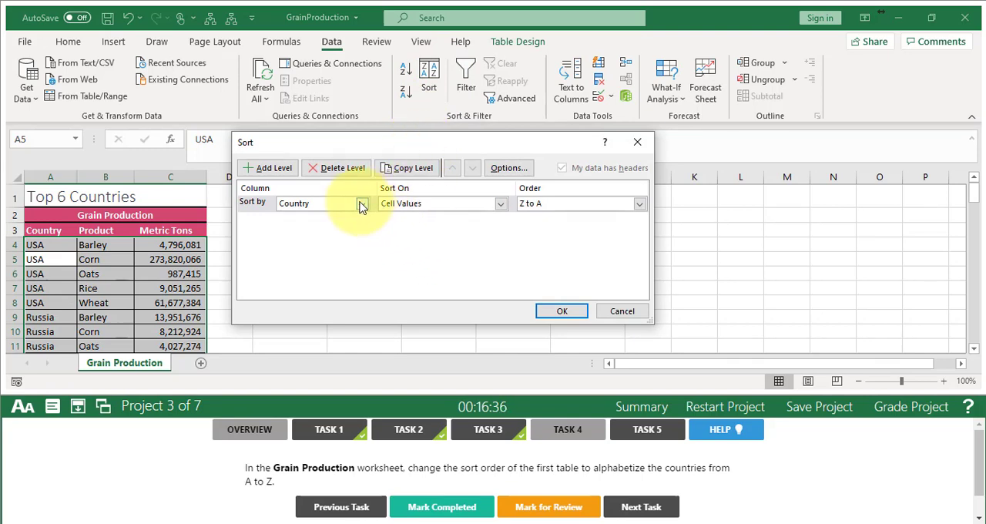
pyautogui.click(568, 204)
pyautogui.click(555, 218)
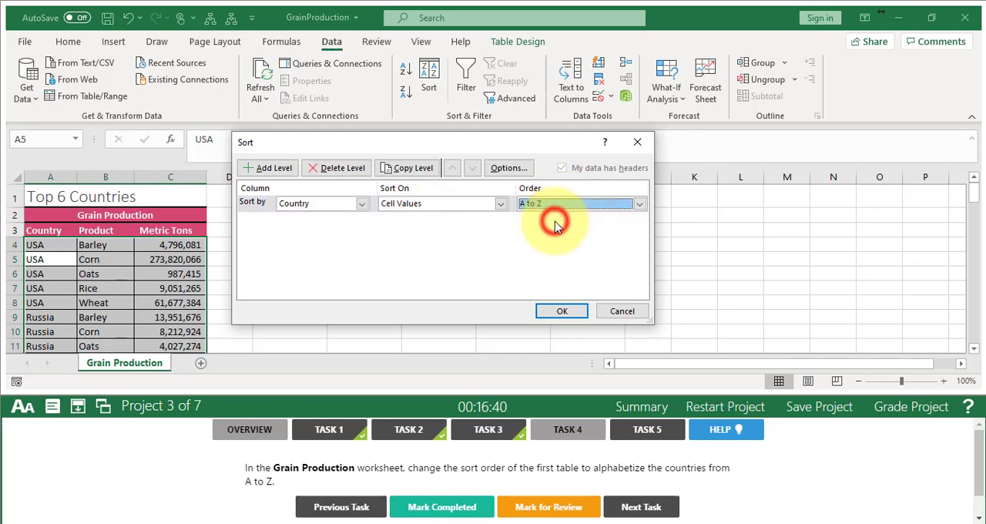
pyautogui.click(563, 312)
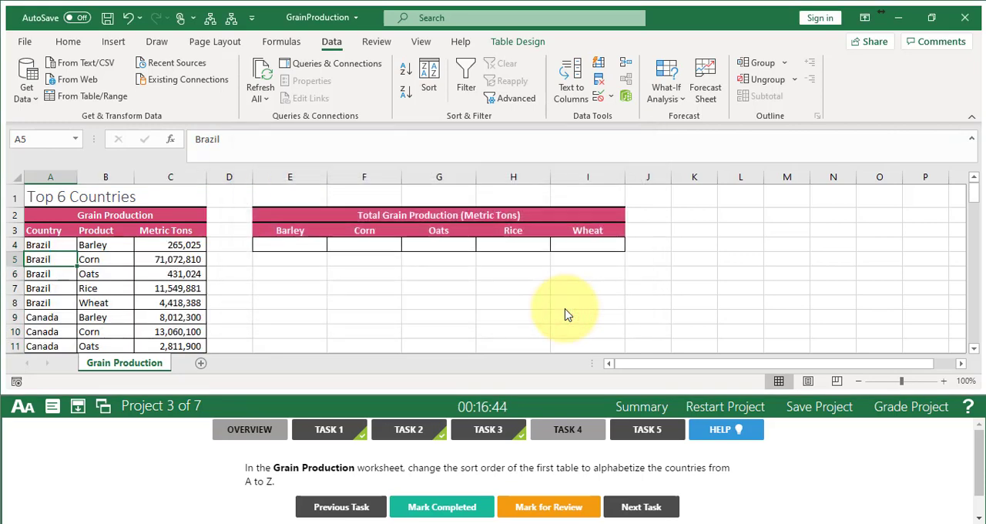
pyautogui.click(434, 505)
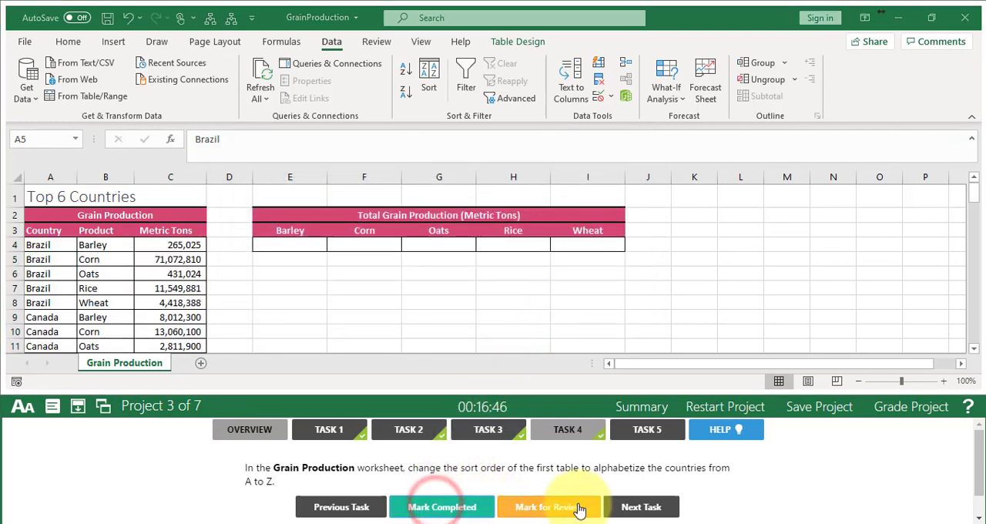
pyautogui.click(639, 508)
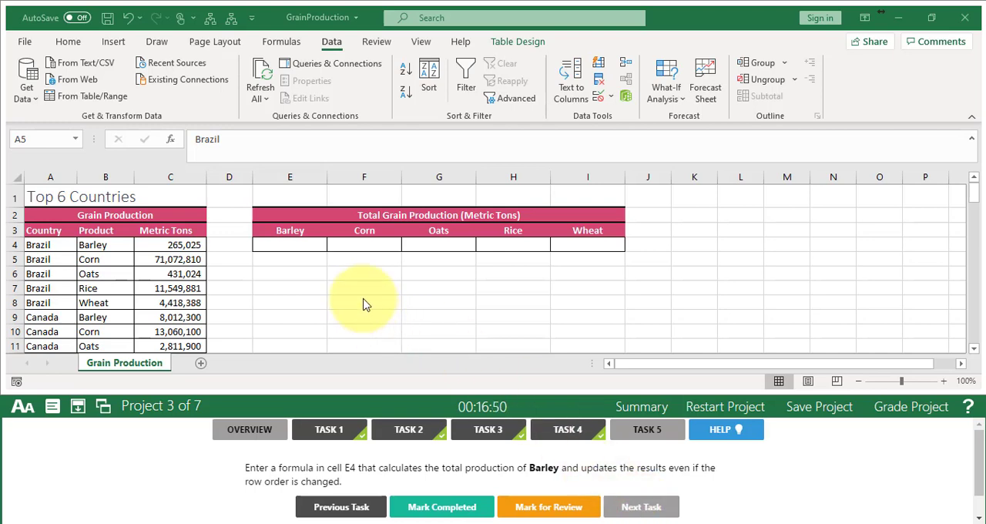
# - Insert the SUMIF function in cell E4 by searching for it among the available functions
pyautogui.click(297, 245)
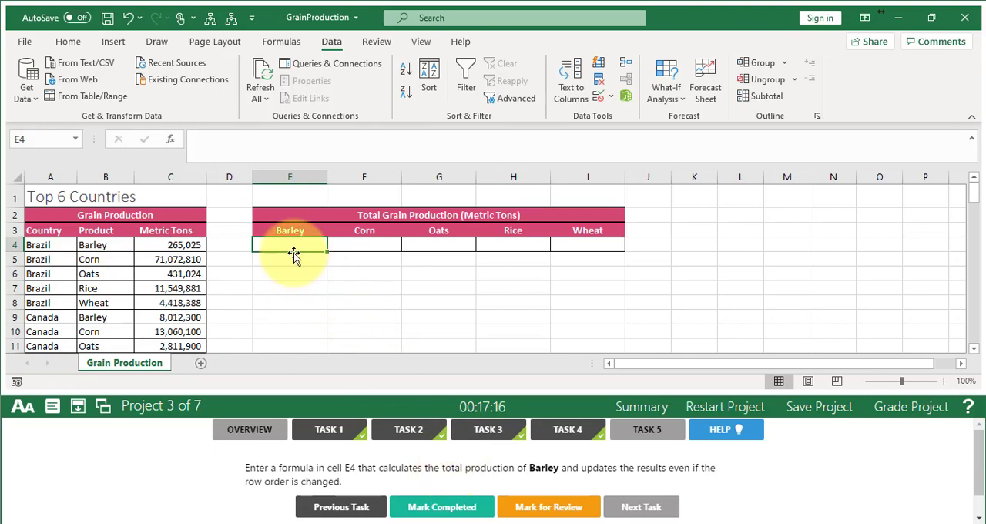
pyautogui.click(173, 143)
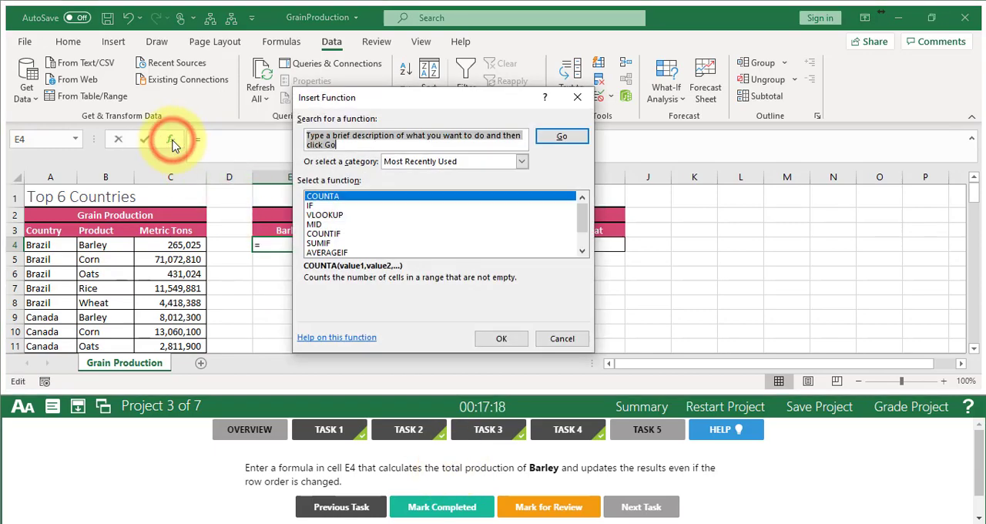
pyautogui.write('sumif')
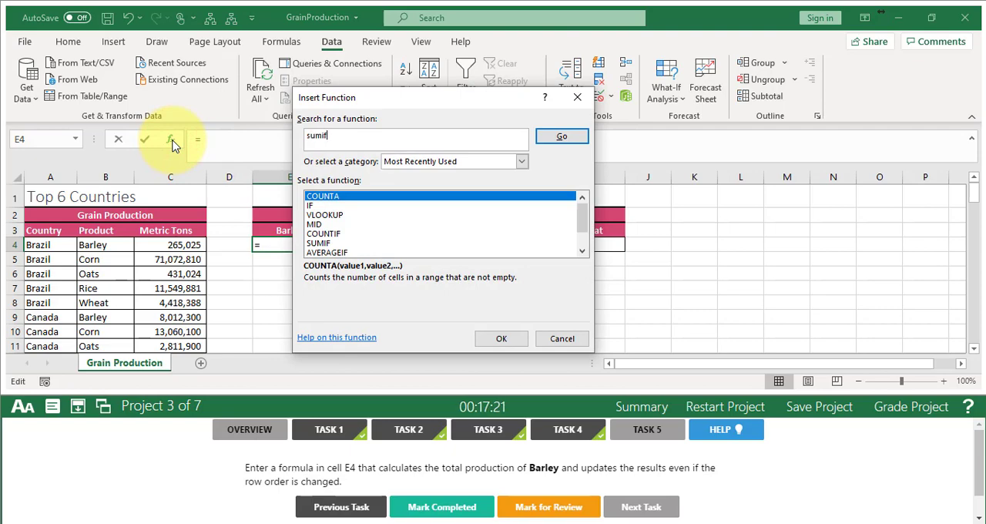
pyautogui.press('Return')
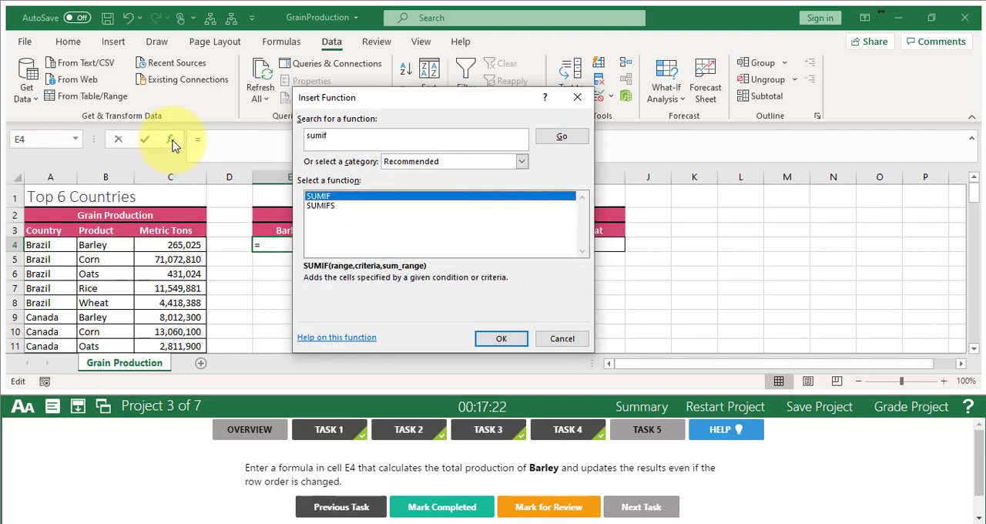
pyautogui.click(497, 339)
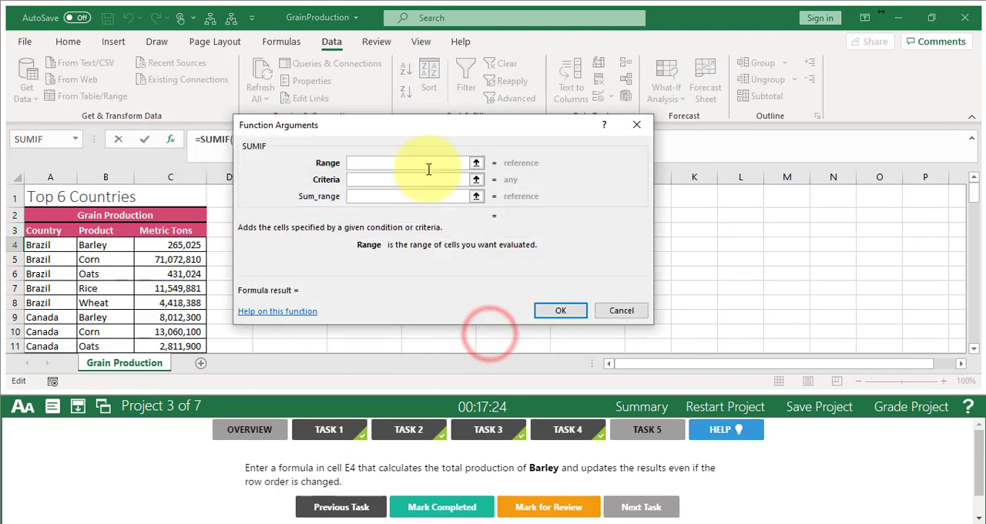
# - Complete the SUMIF with range Table2[Product], criteria "Barley" and sum range Table2[Metric Tons], and mark Task 5 completed
pyautogui.moveTo(392, 131); pyautogui.dragTo(540, 124)
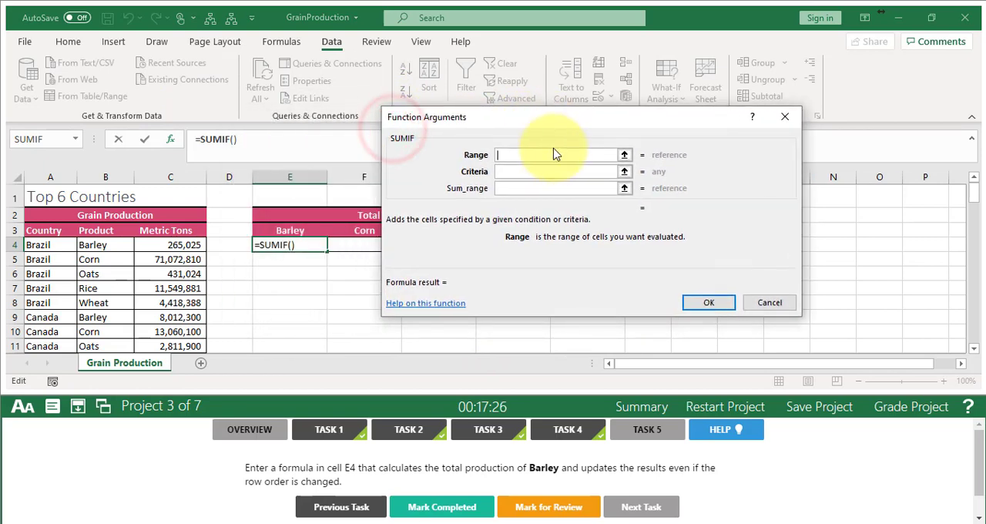
pyautogui.click(542, 175)
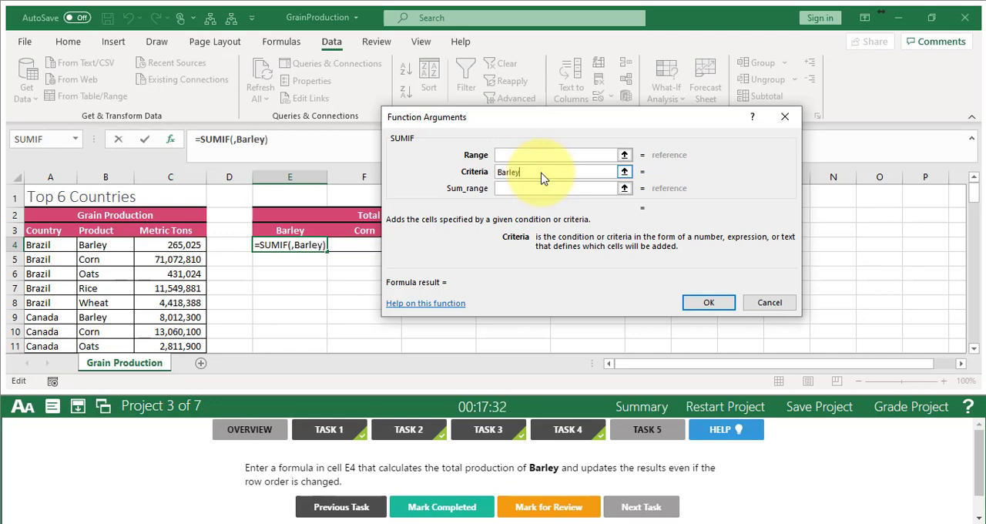
pyautogui.click(506, 155)
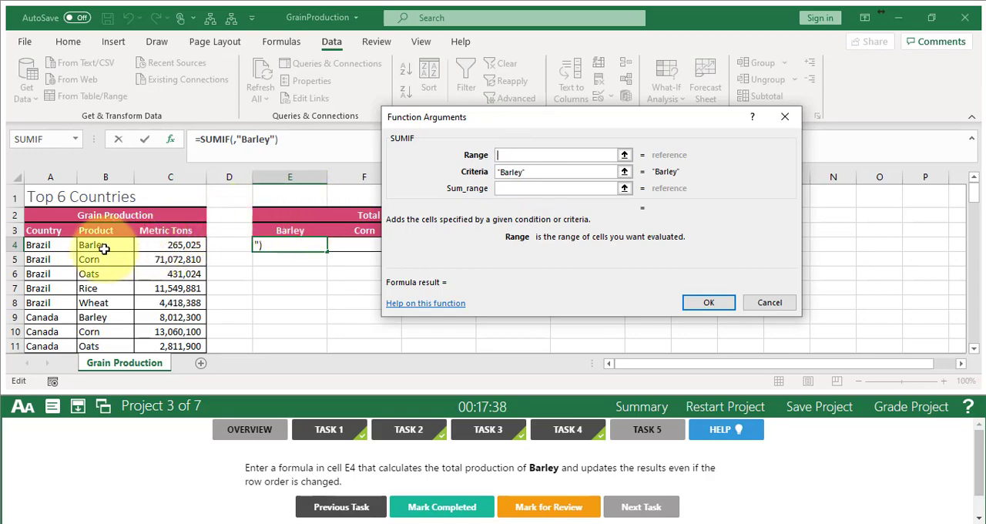
pyautogui.moveTo(104, 246); pyautogui.dragTo(109, 267)
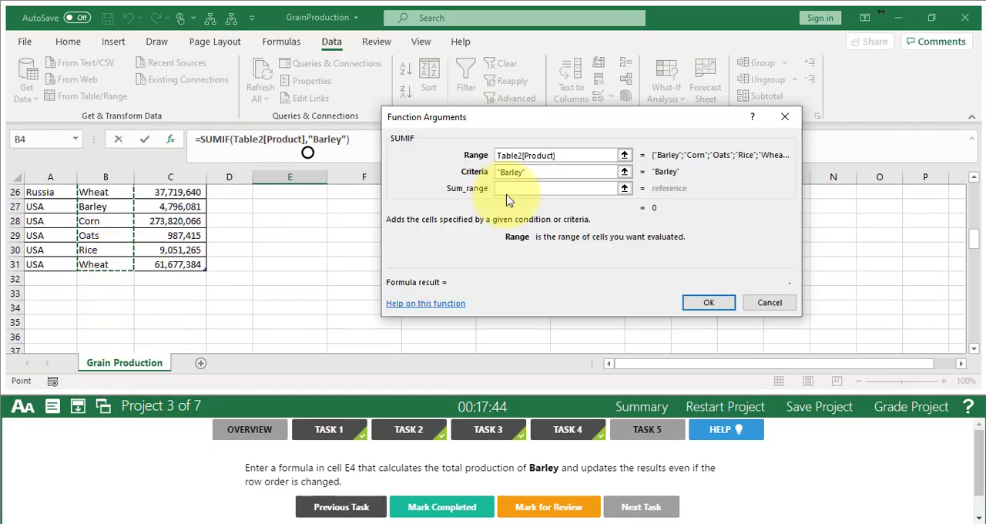
pyautogui.click(538, 189)
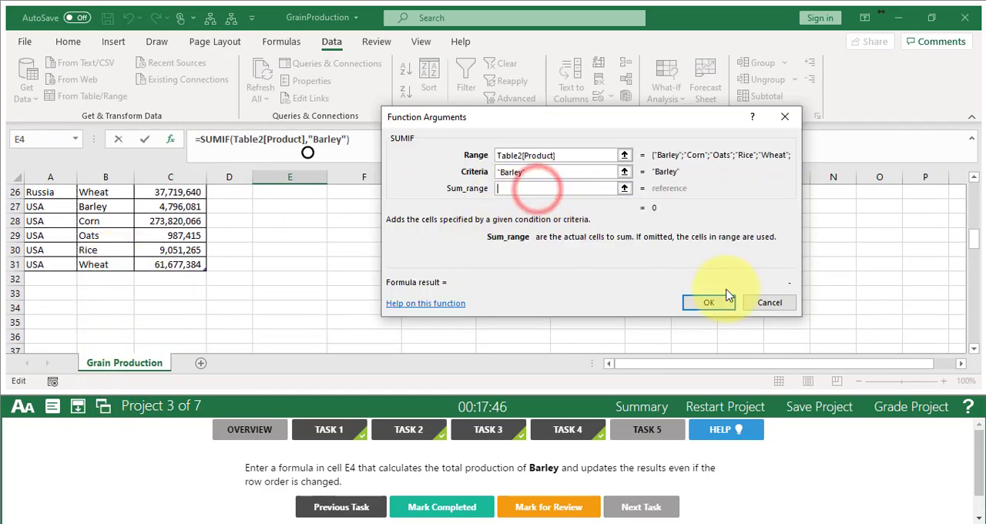
pyautogui.moveTo(974, 247); pyautogui.dragTo(968, 196)
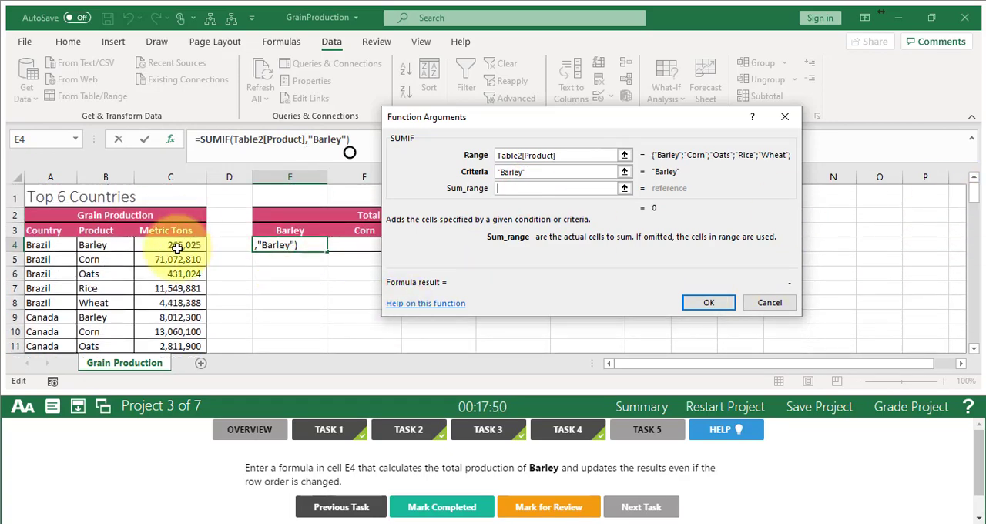
pyautogui.moveTo(175, 245); pyautogui.dragTo(171, 322)
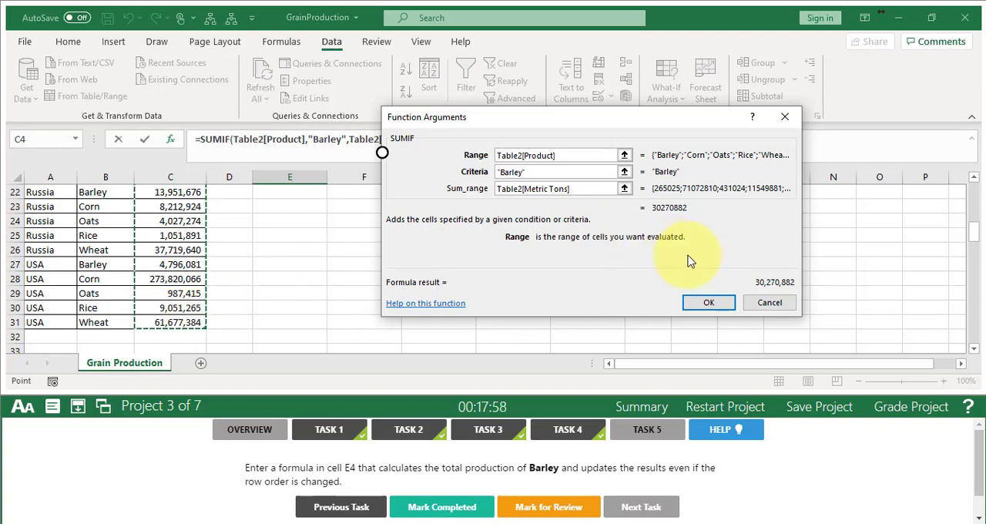
pyautogui.click(705, 302)
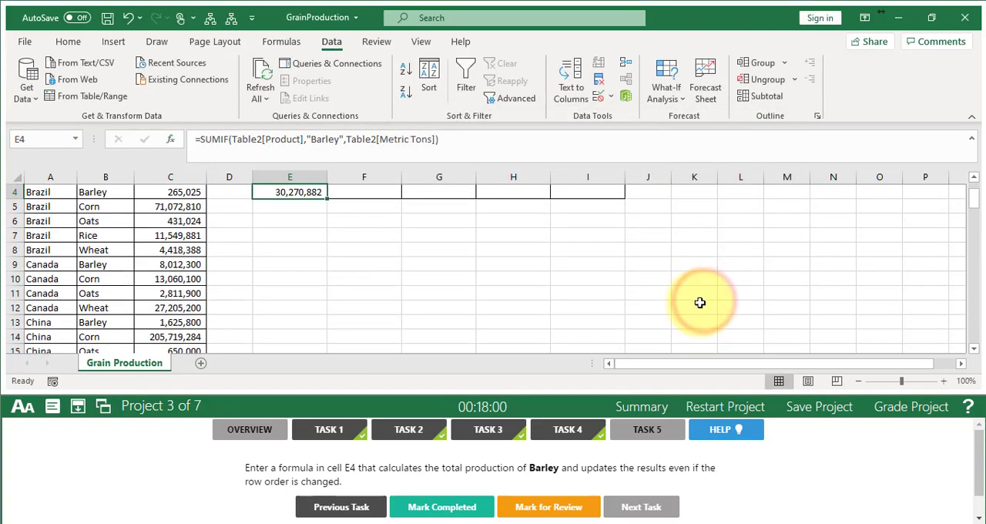
pyautogui.click(455, 514)
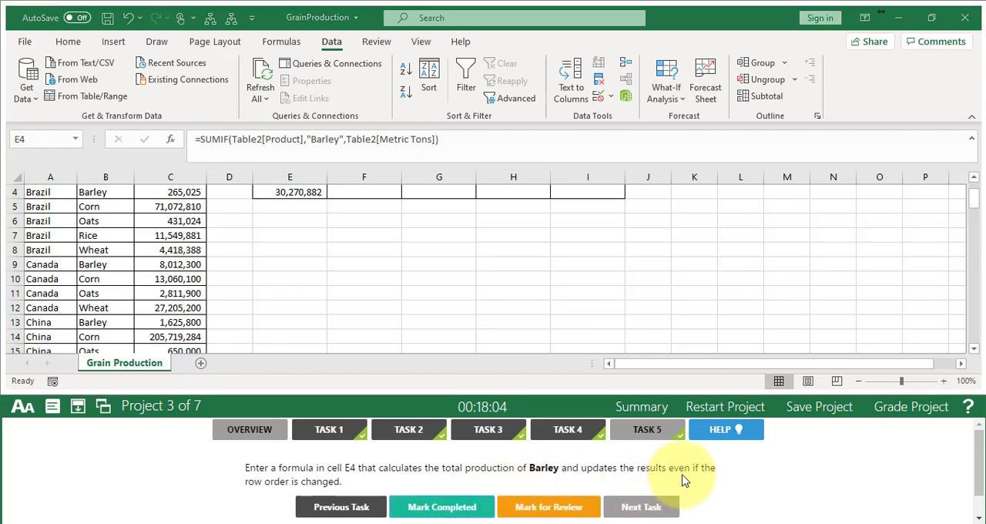
# - Grade the Grain Production project and continue to Task 1 of the Music Store project
pyautogui.click(905, 412)
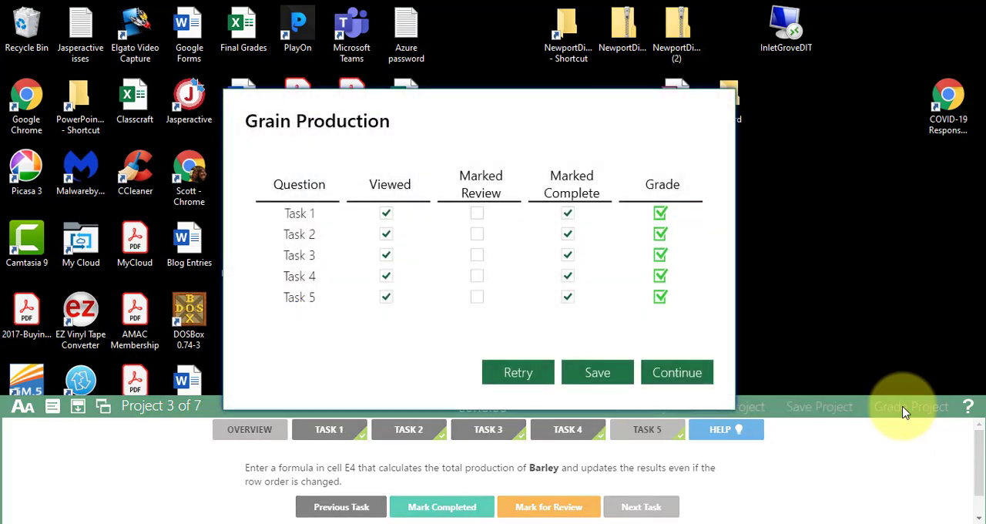
pyautogui.click(667, 380)
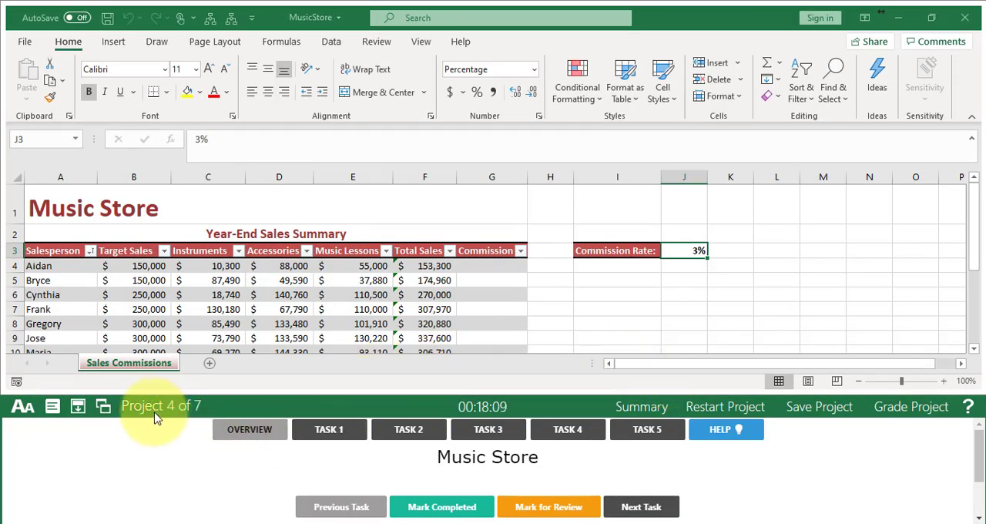
pyautogui.click(325, 429)
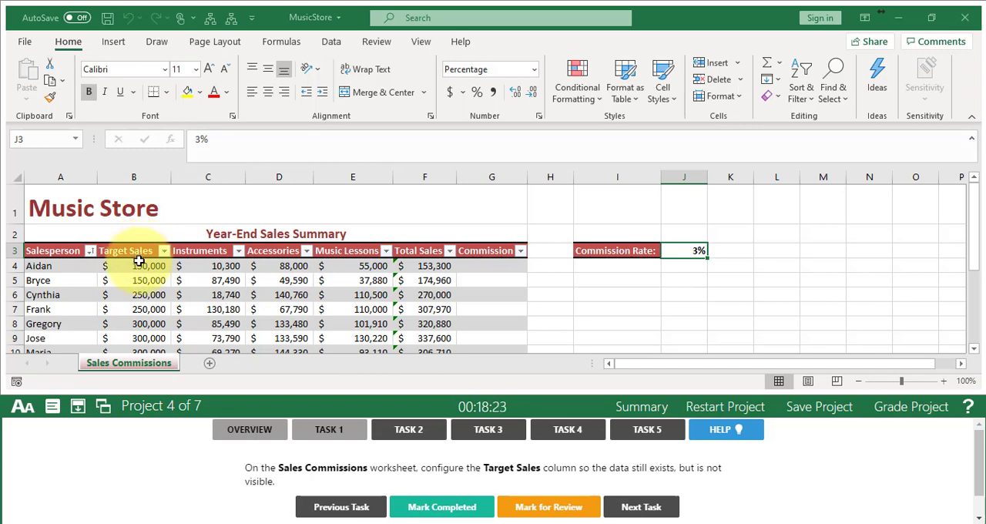
# - Hide the Target Sales column on the Sales Commissions worksheet and mark Task 1 completed, advancing to Task 2
pyautogui.click(135, 178)
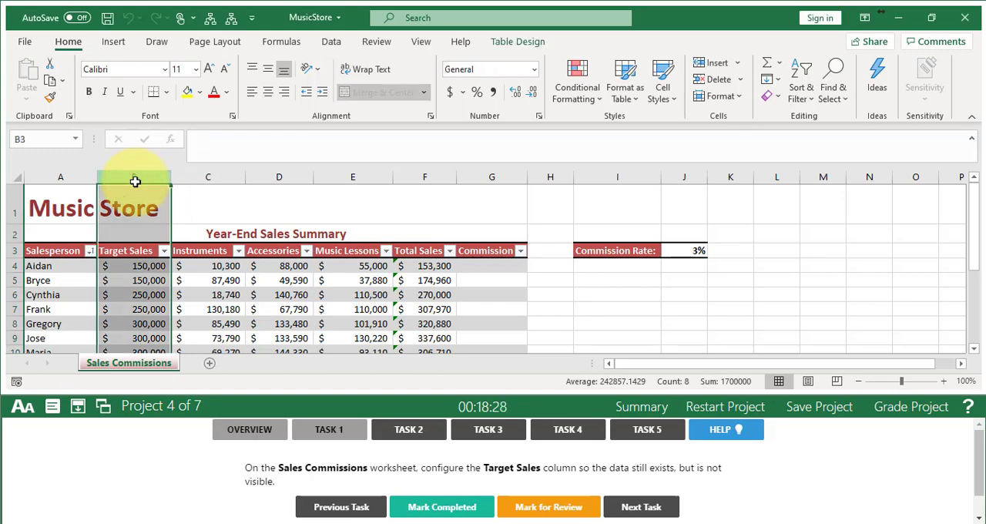
pyautogui.rightClick(134, 181)
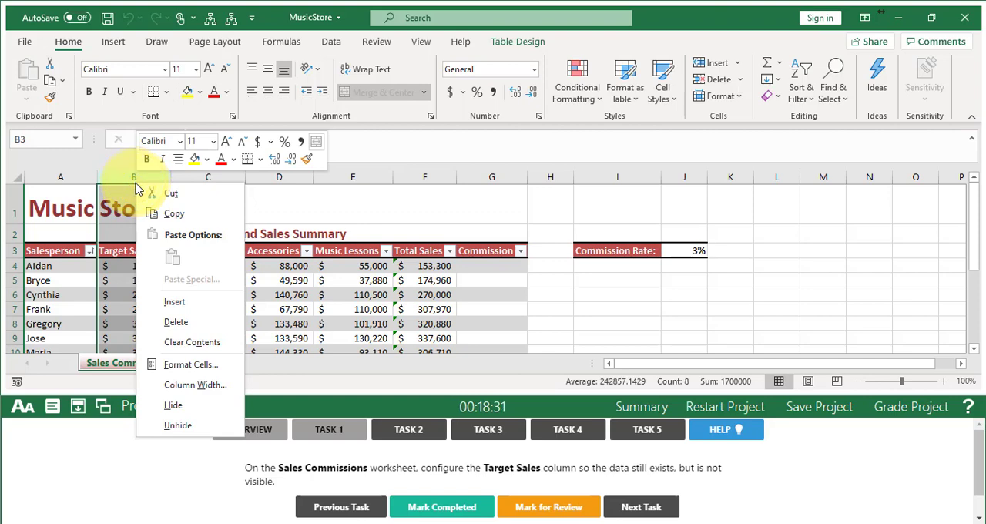
pyautogui.click(192, 415)
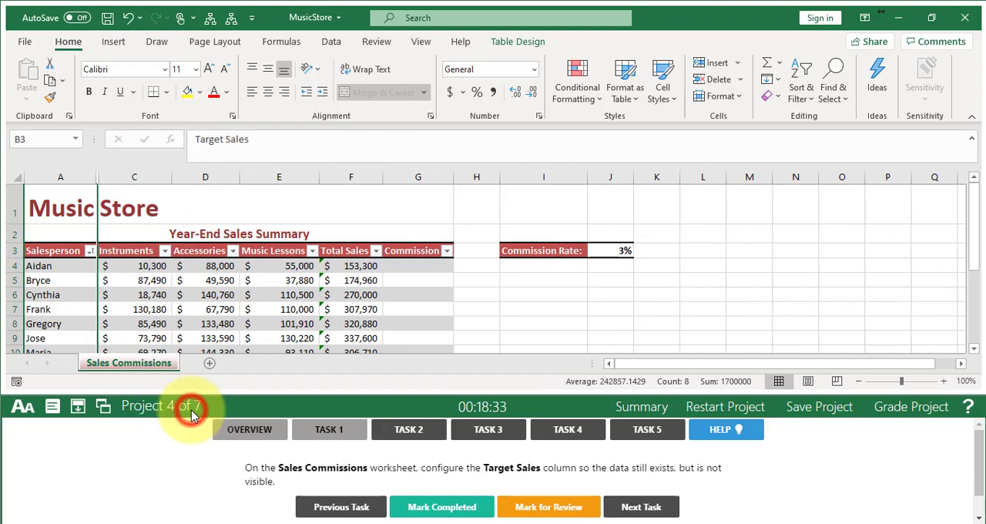
pyautogui.click(454, 508)
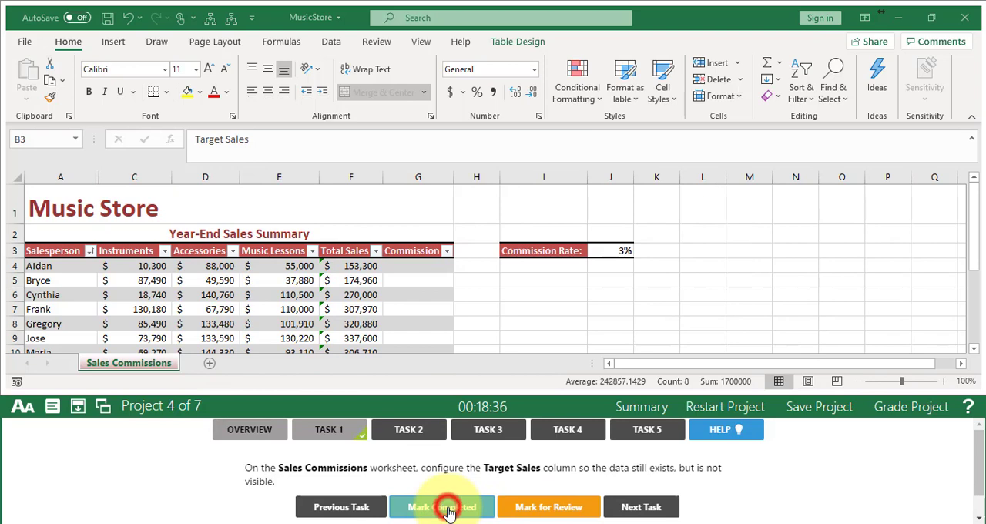
pyautogui.click(636, 510)
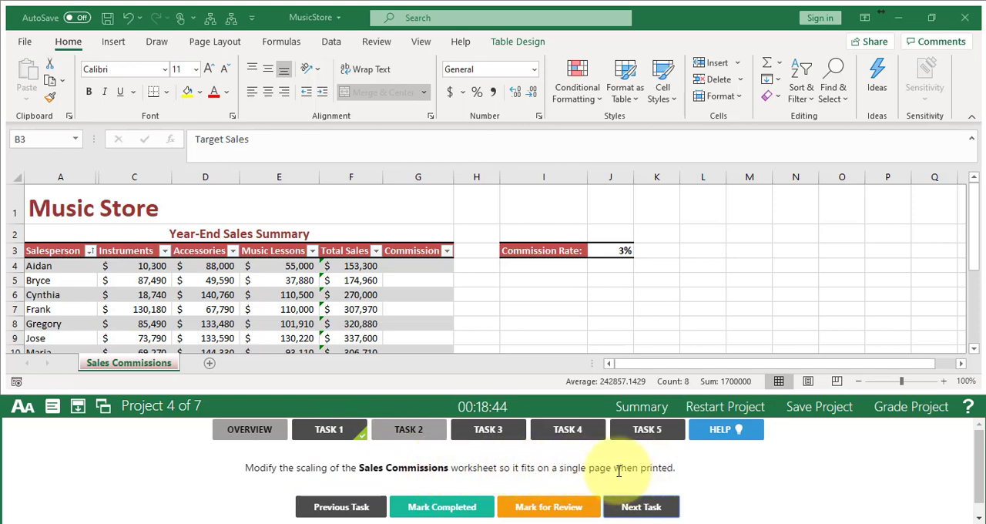
# - Set the Sales Commissions print scaling to Fit Sheet on One Page and mark Task 2 completed, advancing to Task 3
pyautogui.click(199, 311)
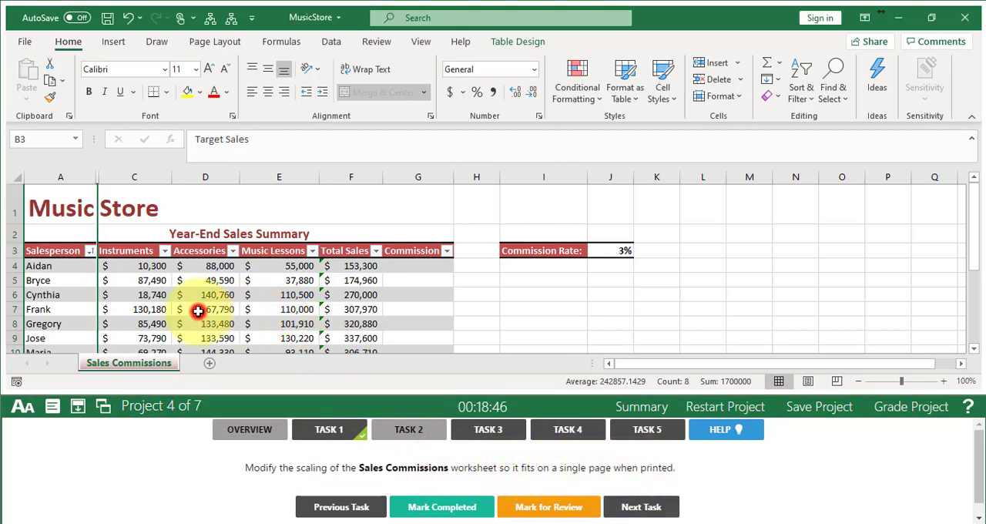
pyautogui.click(29, 44)
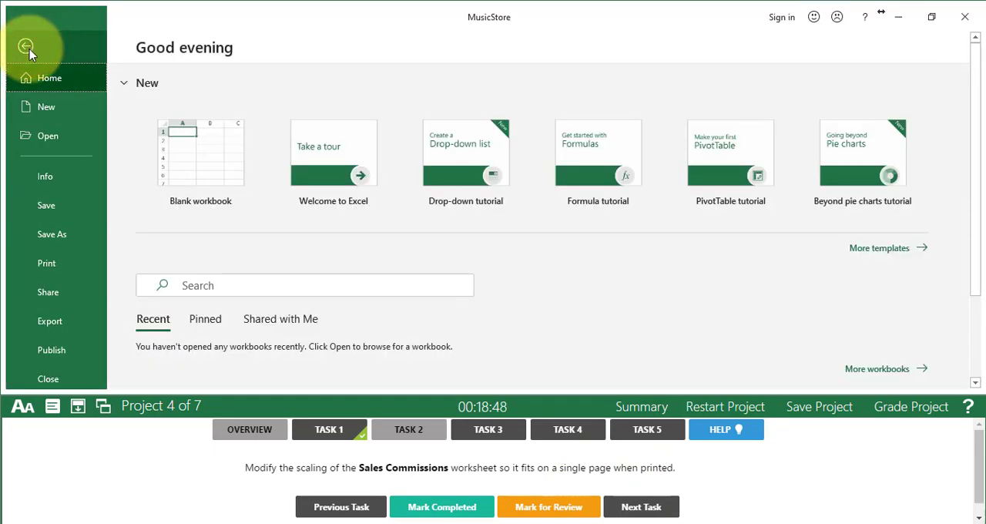
pyautogui.click(48, 263)
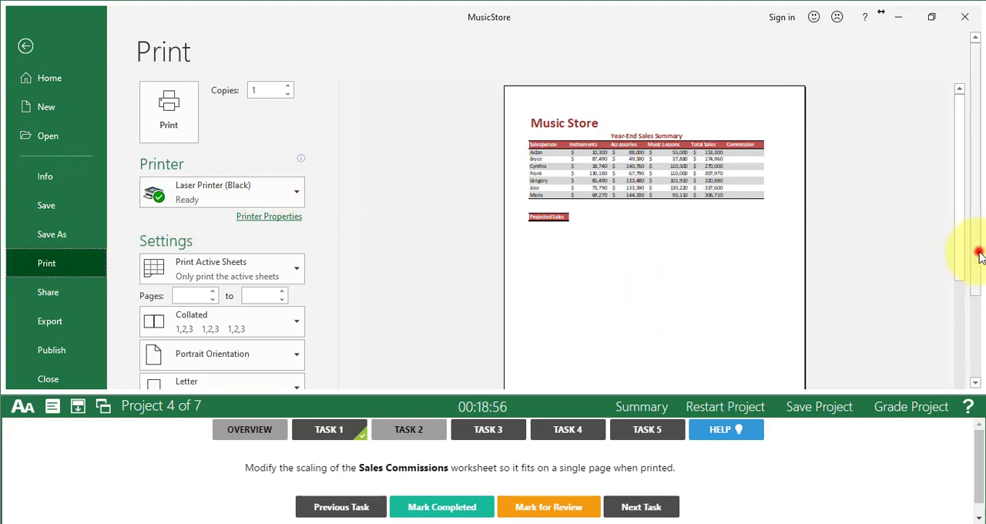
pyautogui.moveTo(978, 252); pyautogui.dragTo(978, 342)
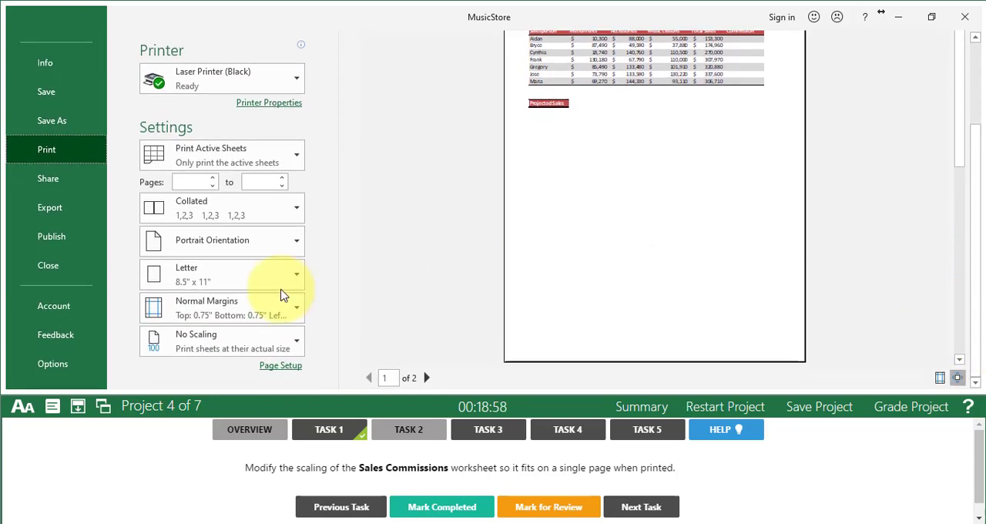
pyautogui.click(248, 346)
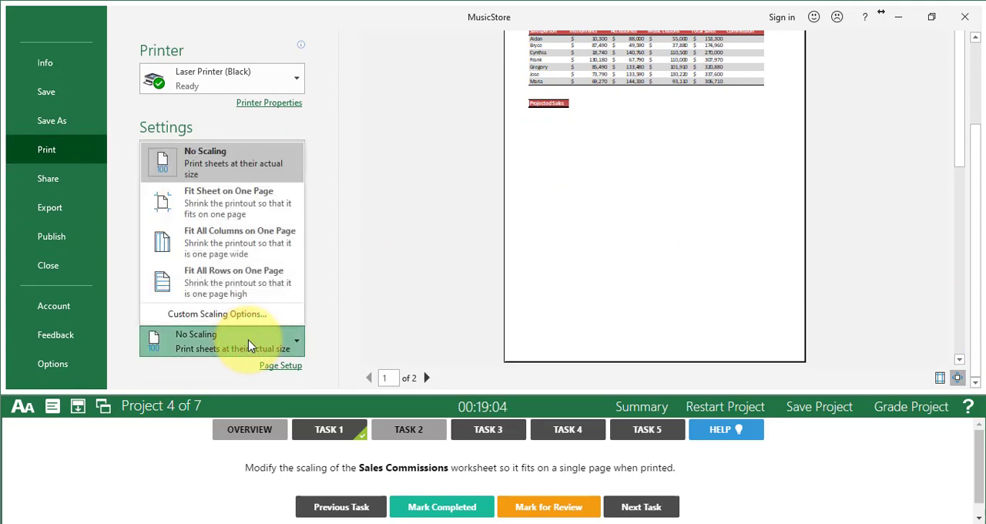
pyautogui.click(228, 204)
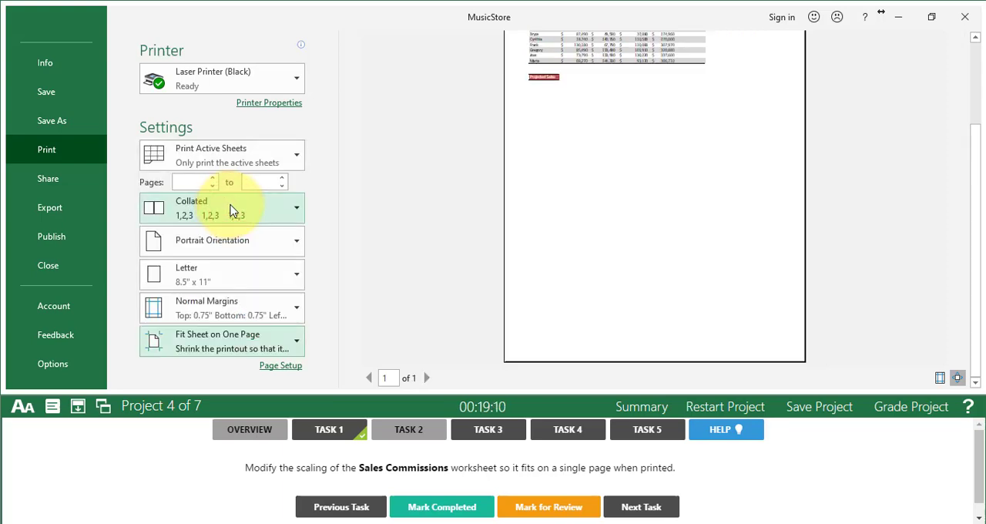
pyautogui.click(975, 69)
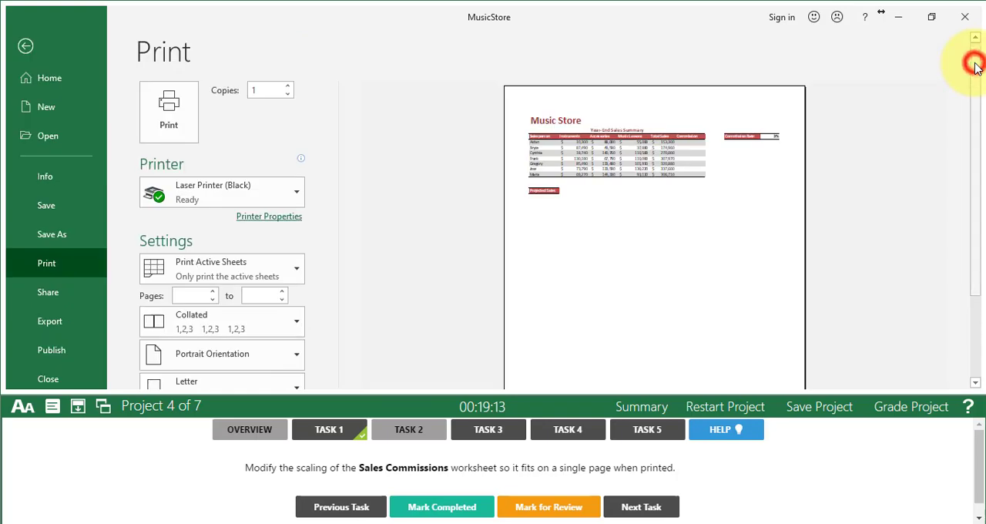
pyautogui.click(25, 47)
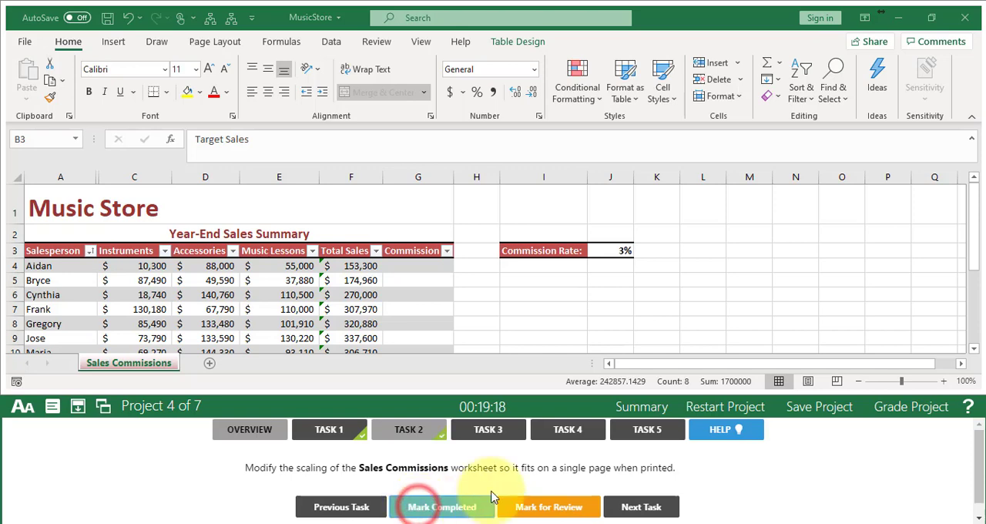
pyautogui.click(651, 509)
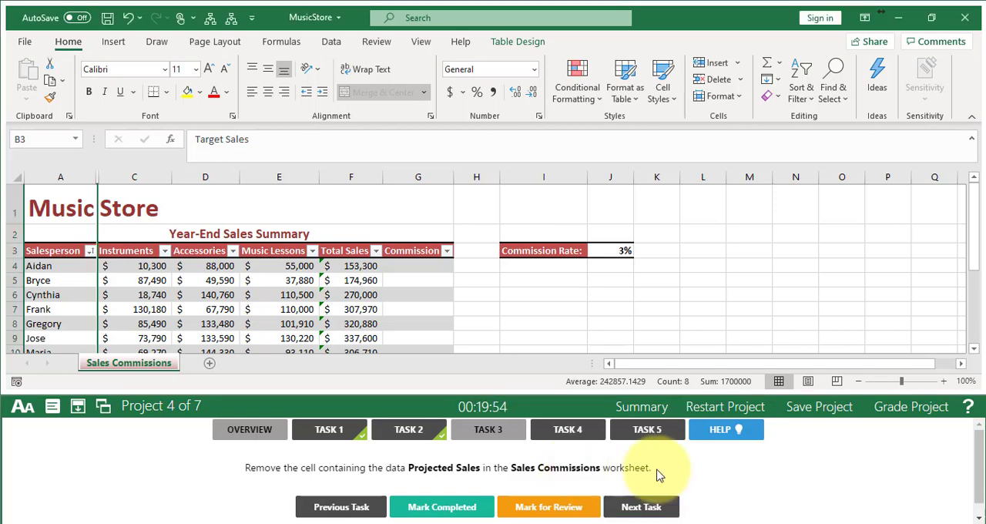
# - Clear all content and formatting from the Projected Sales cell on the Sales Commissions worksheet, mark Task 3 completed and advance to Task 4
pyautogui.click(68, 210)
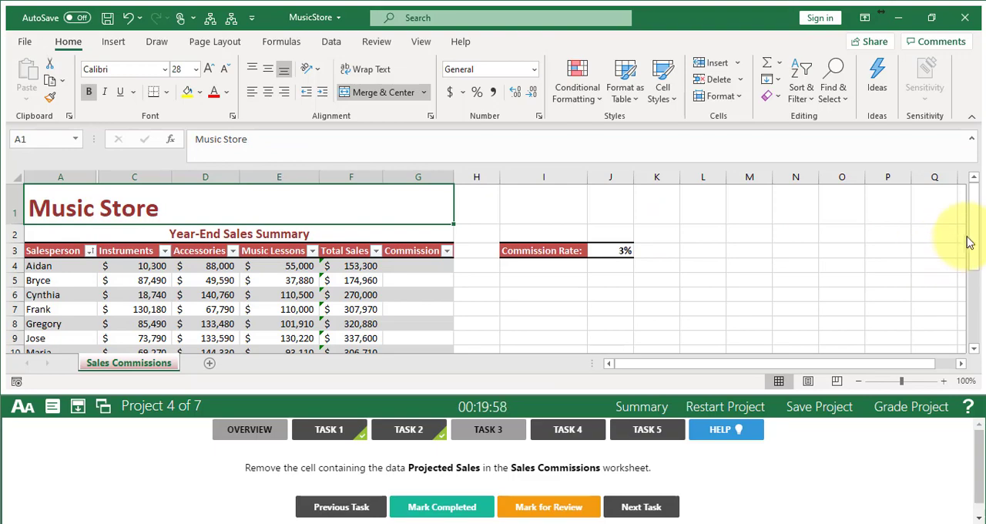
pyautogui.moveTo(972, 223); pyautogui.dragTo(970, 250)
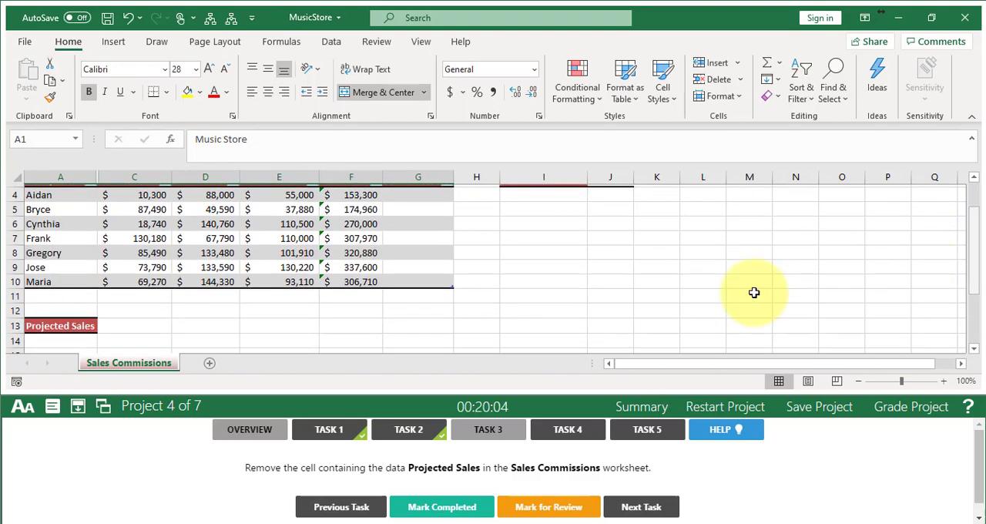
pyautogui.click(62, 324)
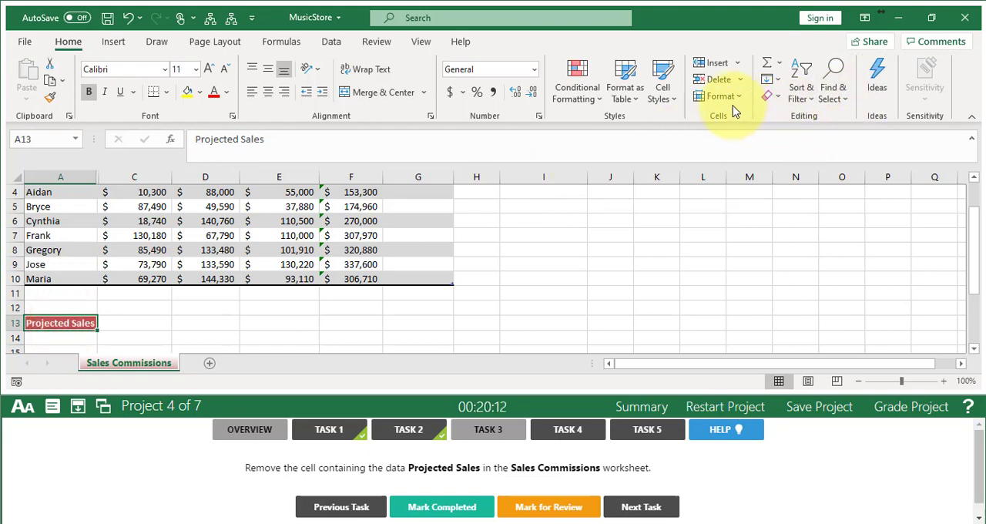
pyautogui.click(775, 98)
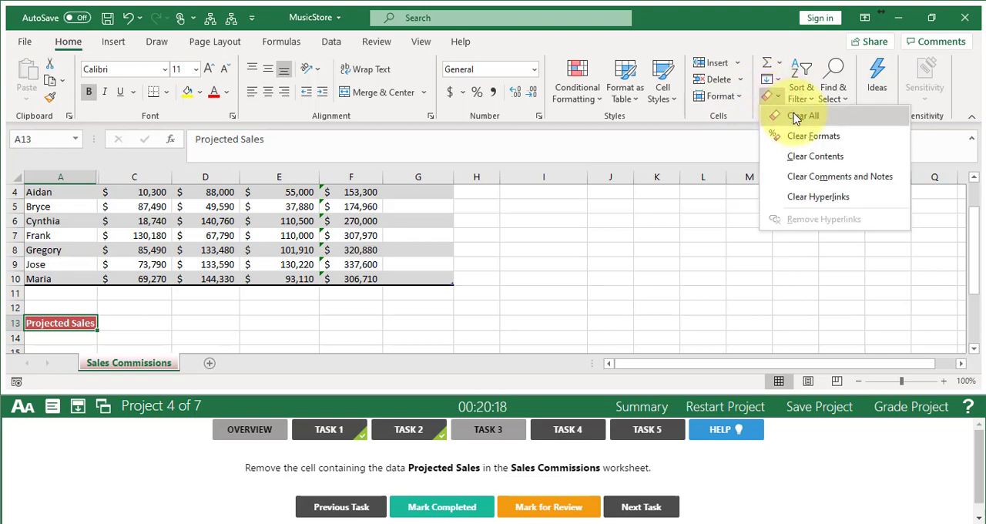
pyautogui.click(800, 117)
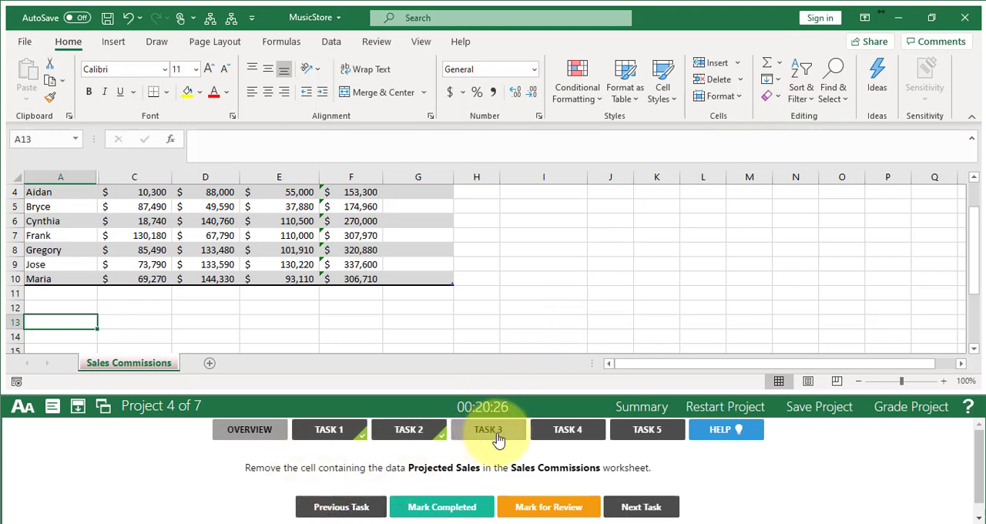
pyautogui.click(443, 506)
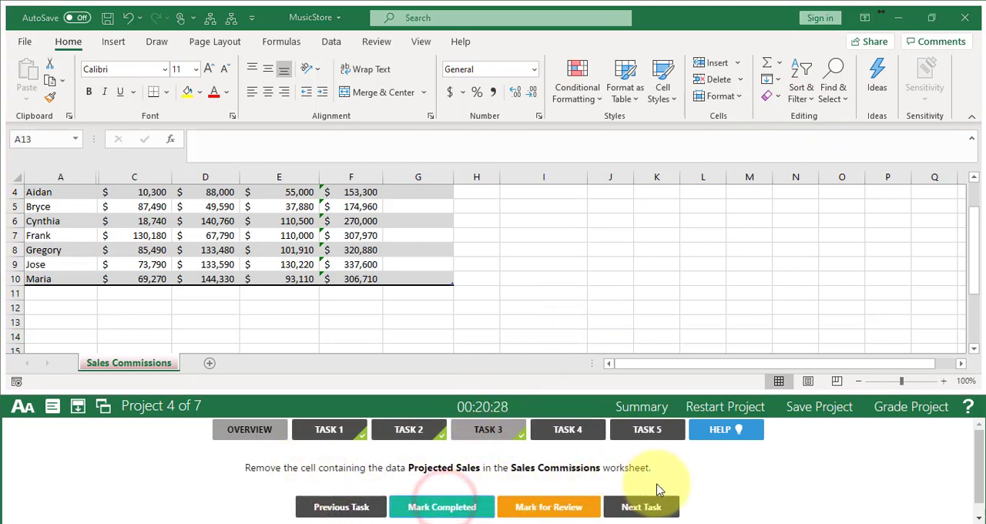
pyautogui.click(650, 507)
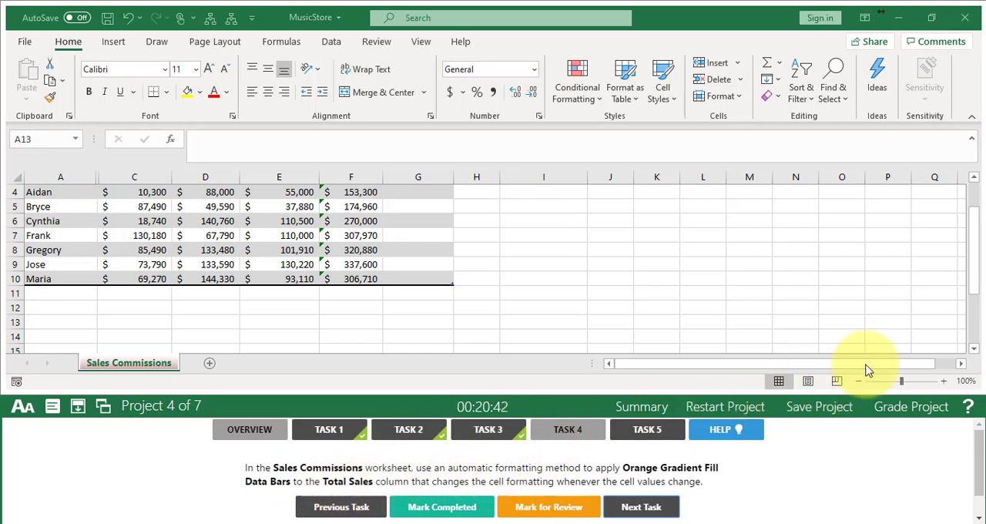
# - Apply Orange Gradient Fill data bars to the Total Sales values in F4:F10, mark Task 4 completed and advance to Task 5
pyautogui.click(974, 181)
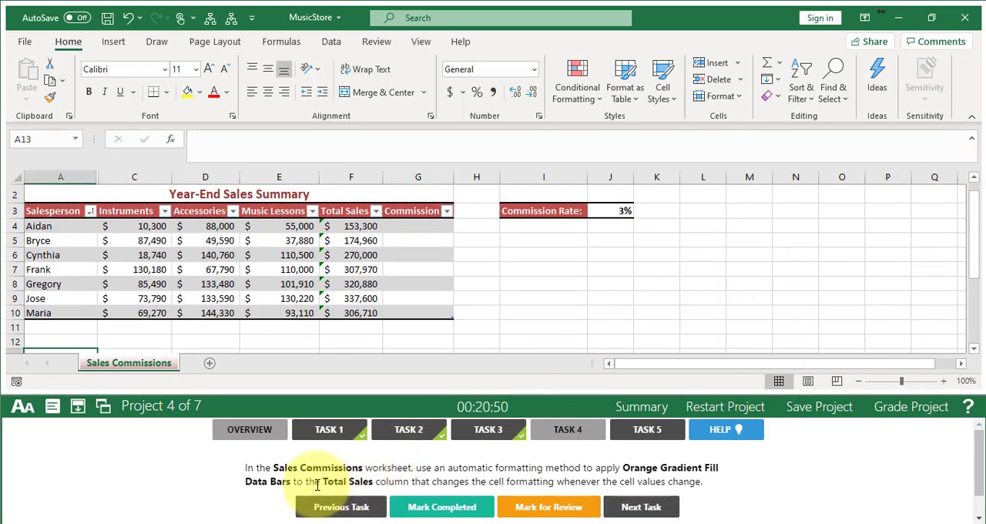
pyautogui.moveTo(341, 226); pyautogui.dragTo(354, 312)
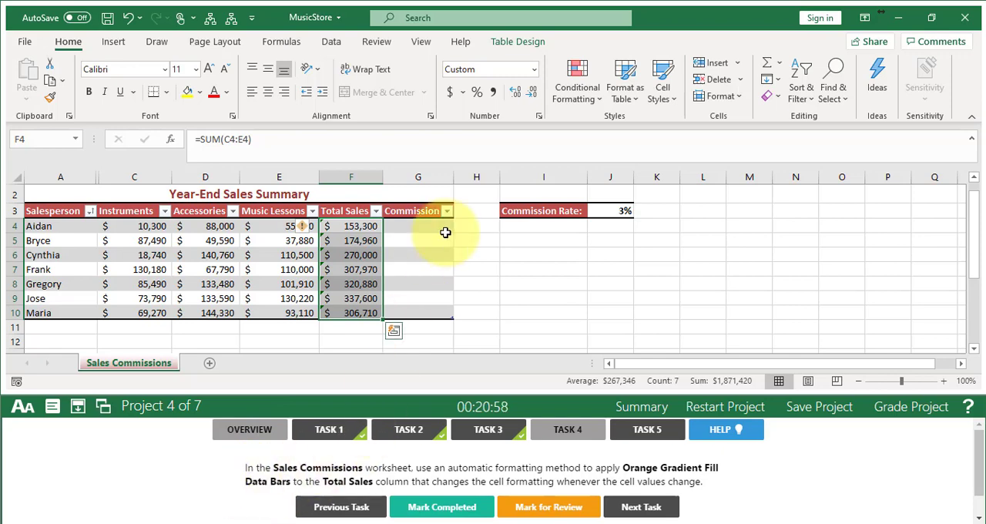
pyautogui.click(579, 93)
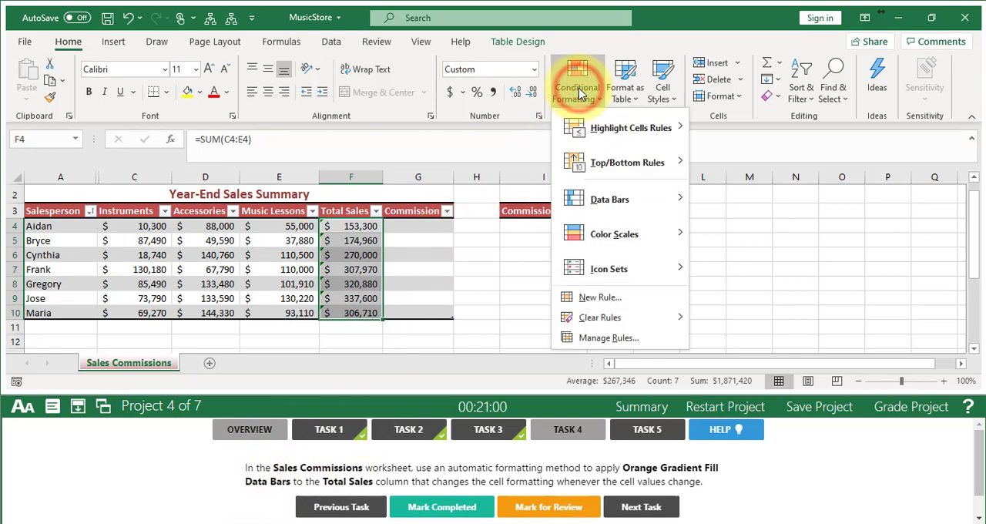
pyautogui.moveTo(602, 198)
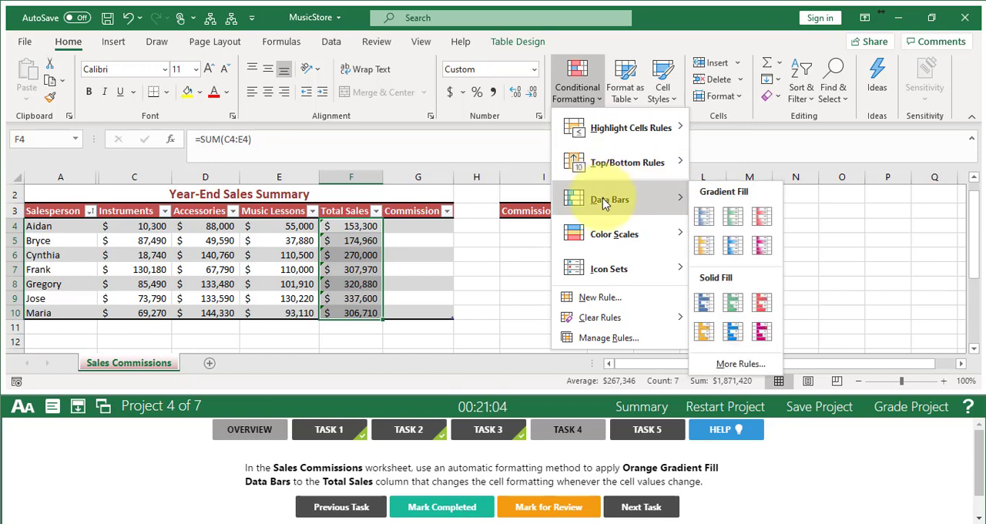
pyautogui.click(706, 258)
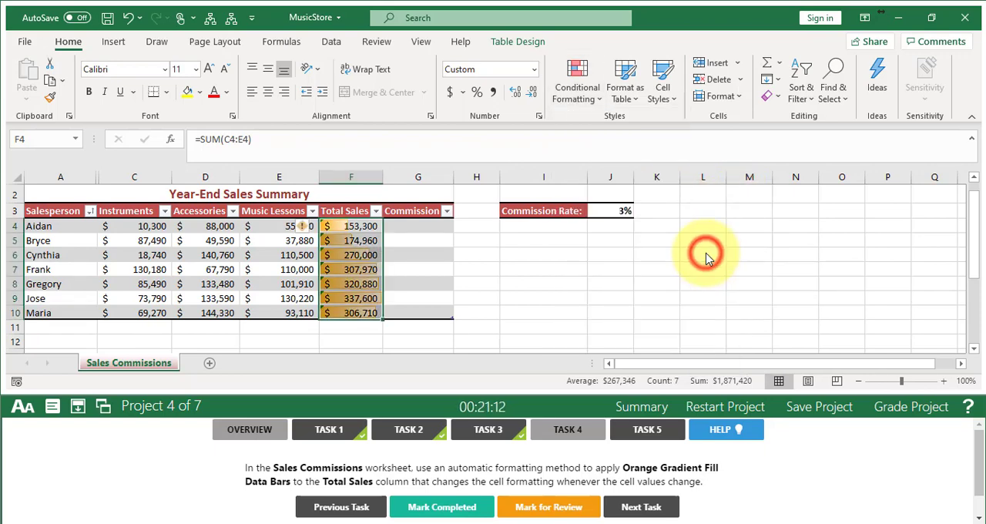
pyautogui.click(441, 507)
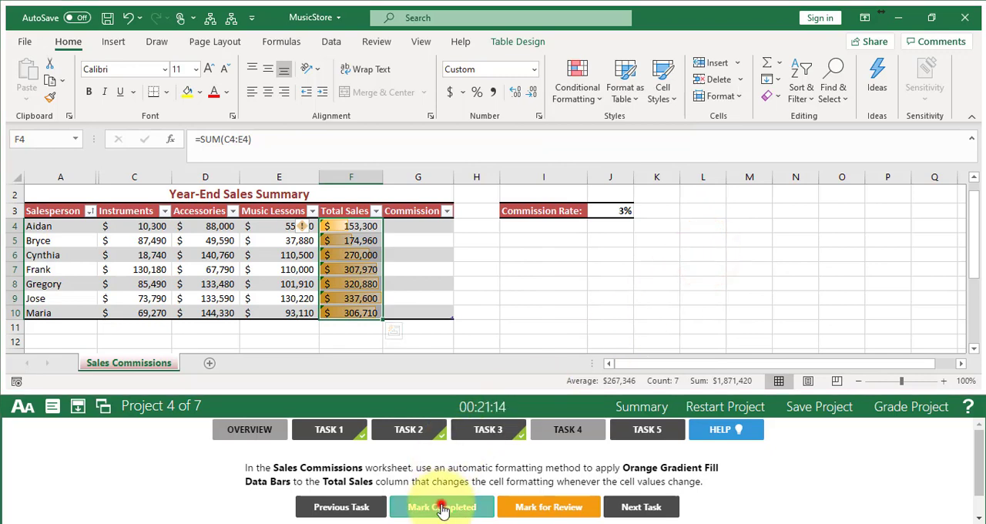
pyautogui.click(639, 513)
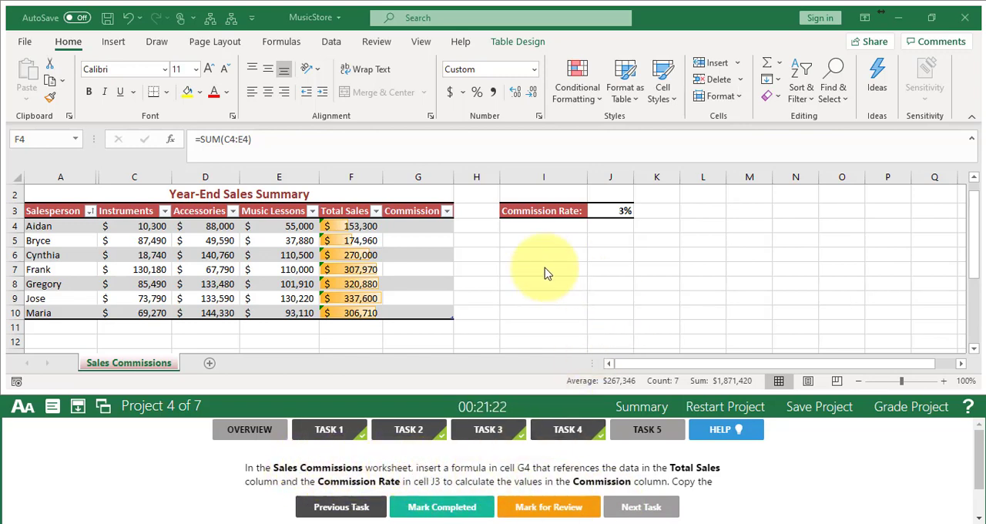
# - Enter =[@[Total Sales]]*J$3 in cell G4 to fill the Commission column, and mark Task 5 completed
pyautogui.click(425, 226)
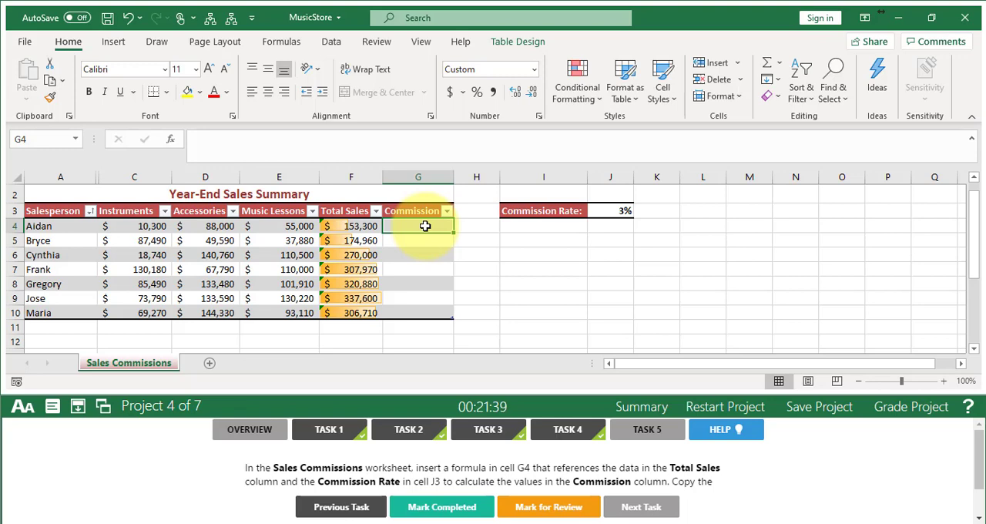
pyautogui.click(979, 467)
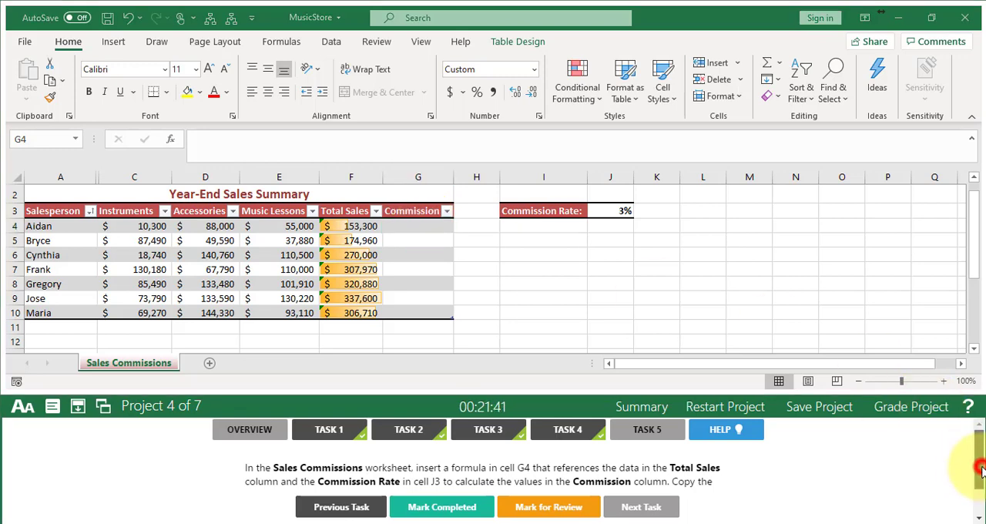
pyautogui.moveTo(980, 467); pyautogui.dragTo(982, 481)
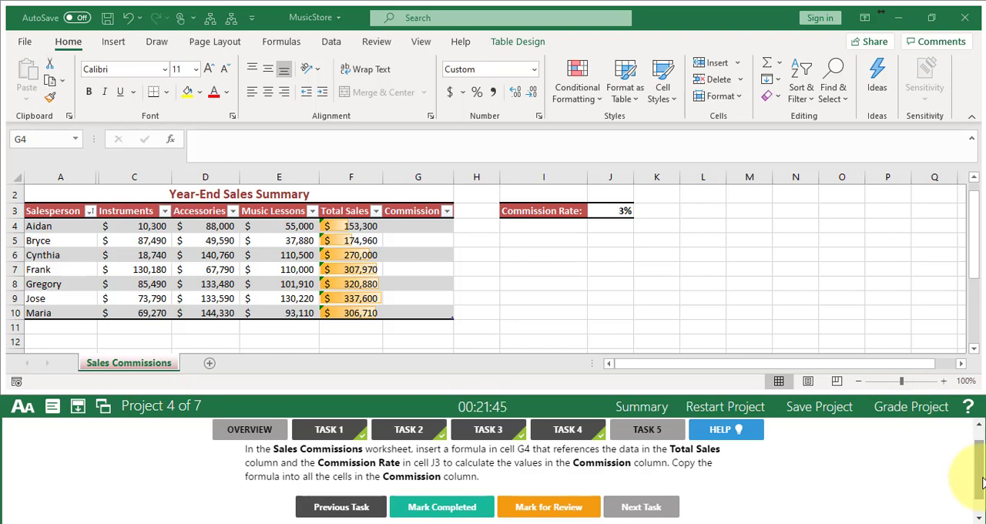
pyautogui.moveTo(981, 478); pyautogui.dragTo(979, 472)
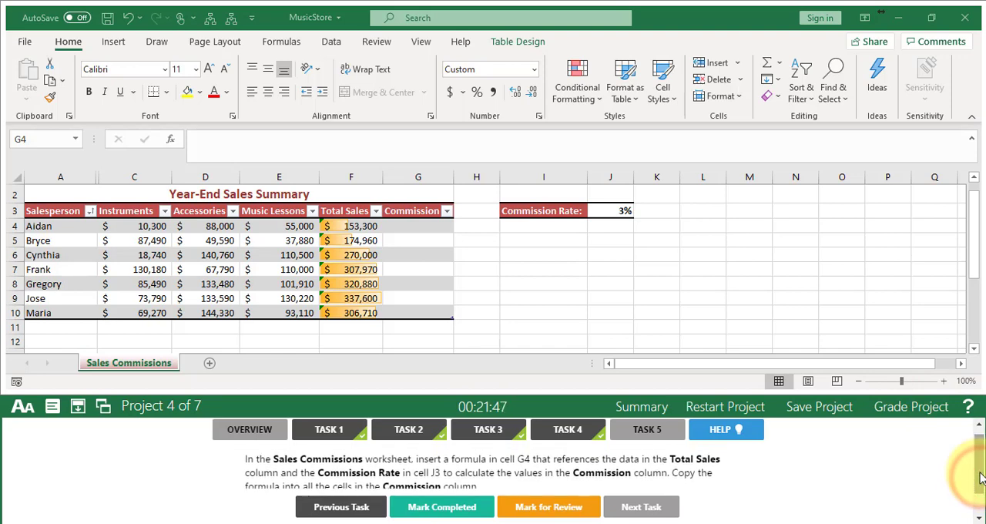
pyautogui.click(409, 228)
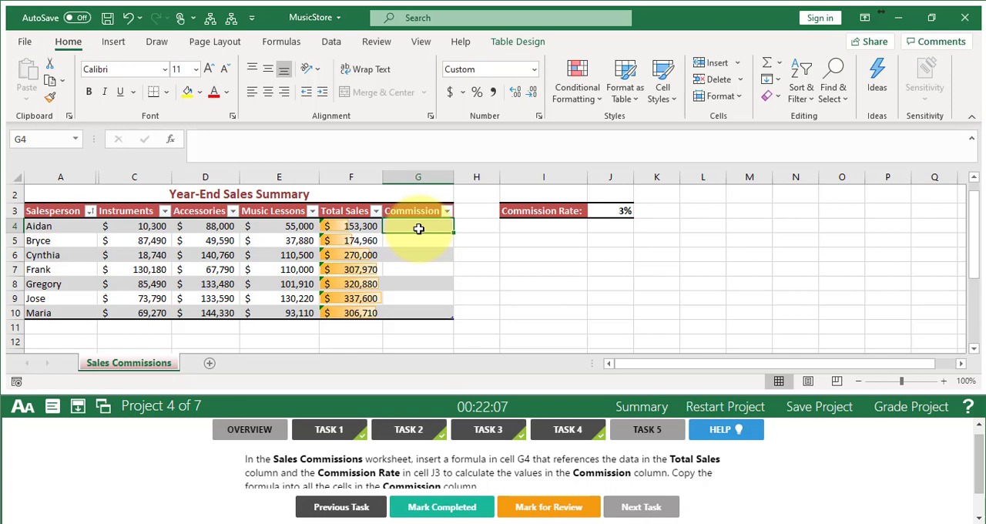
pyautogui.write('=')
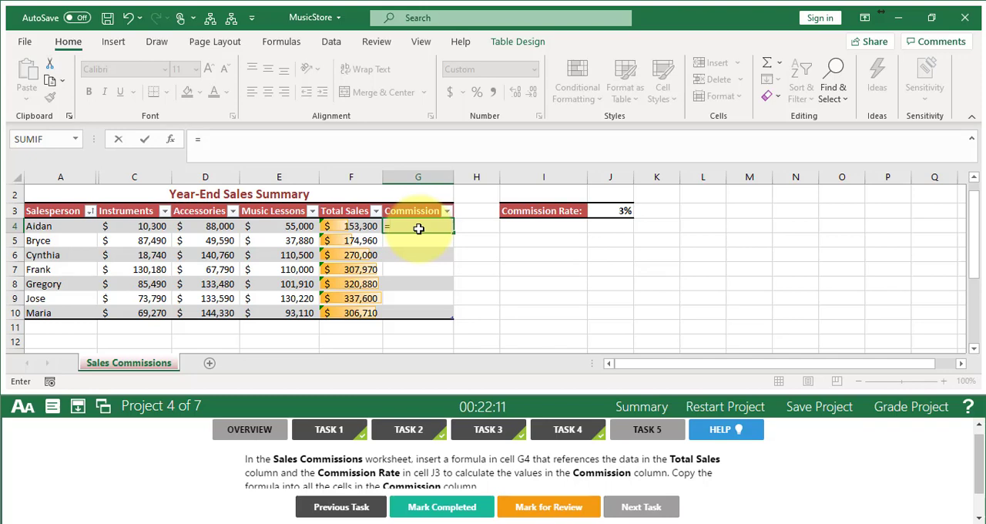
pyautogui.click(354, 226)
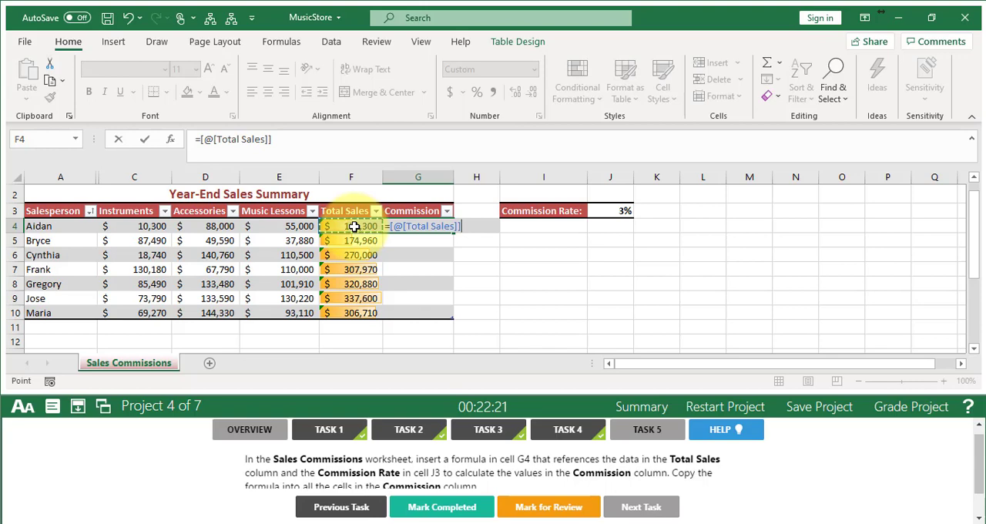
pyautogui.write('*')
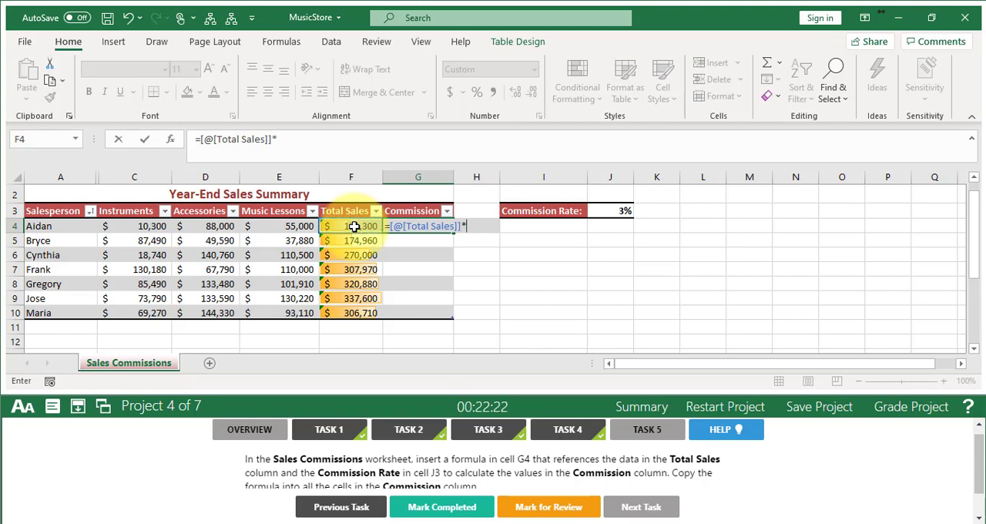
pyautogui.click(612, 213)
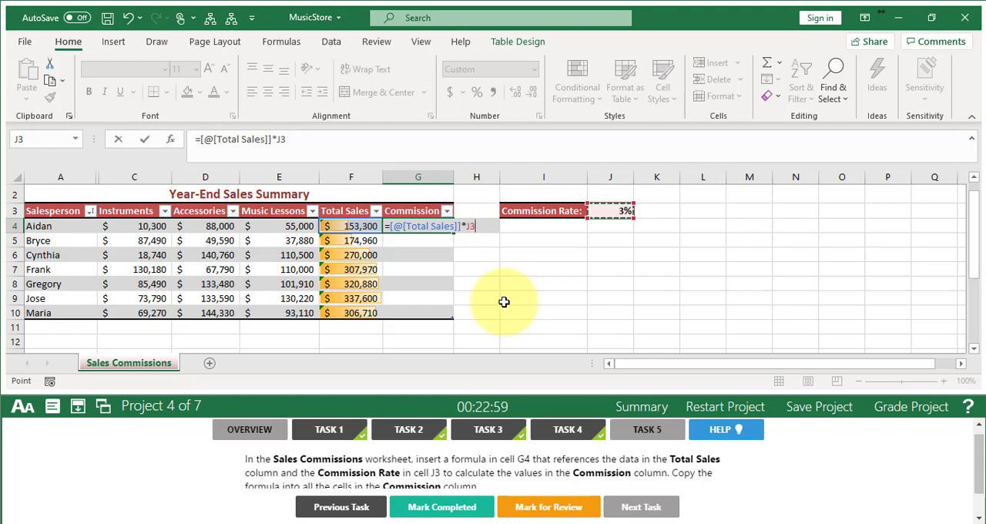
pyautogui.press('F4')
pyautogui.press('Return')
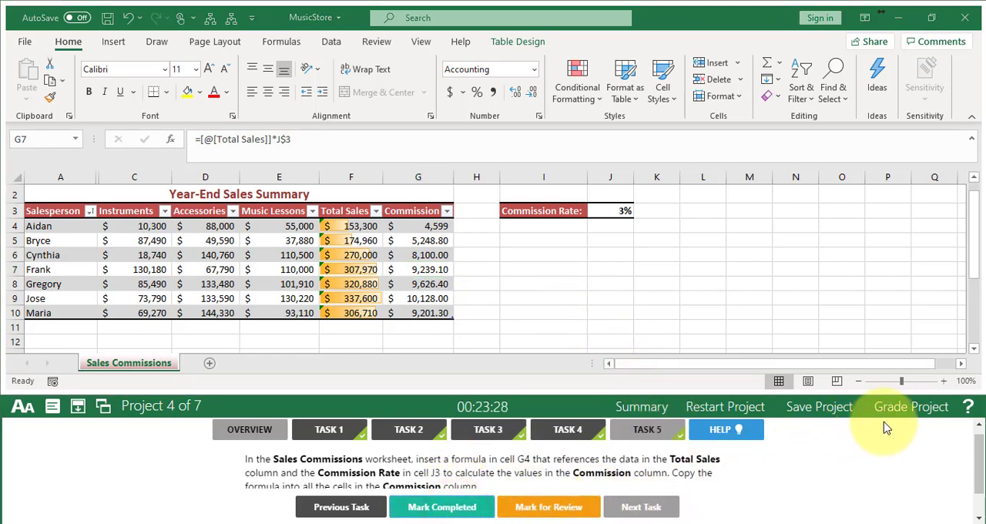
# - Grade the Music Store project and continue to Task 1 of the Farm Market project
pyautogui.click(903, 409)
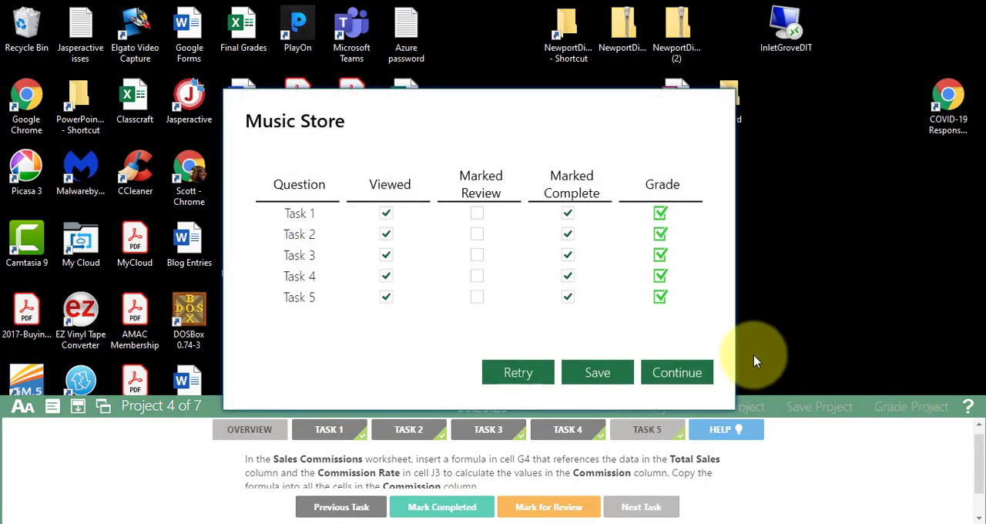
pyautogui.click(681, 369)
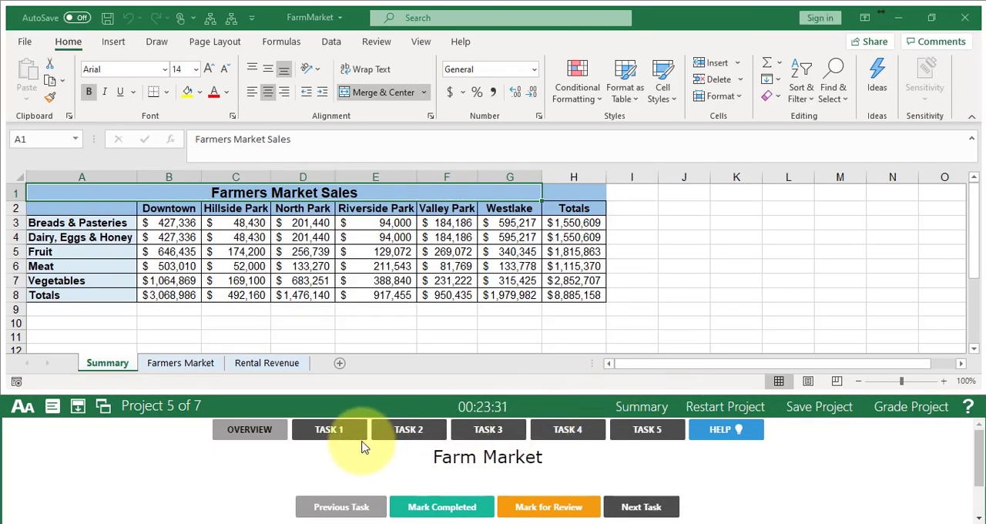
pyautogui.click(334, 436)
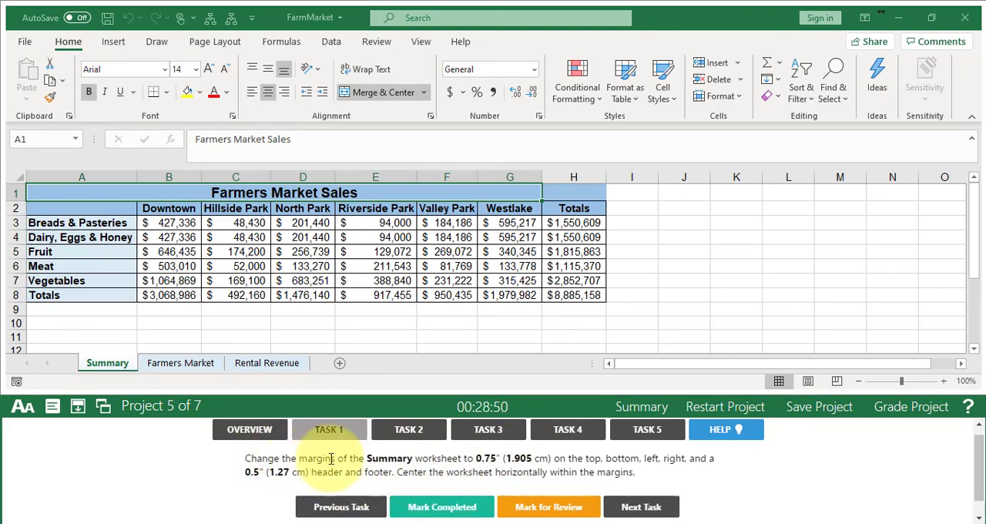
# - Set custom left and right margins of 0.75 inches for the Summary worksheet
pyautogui.click(108, 365)
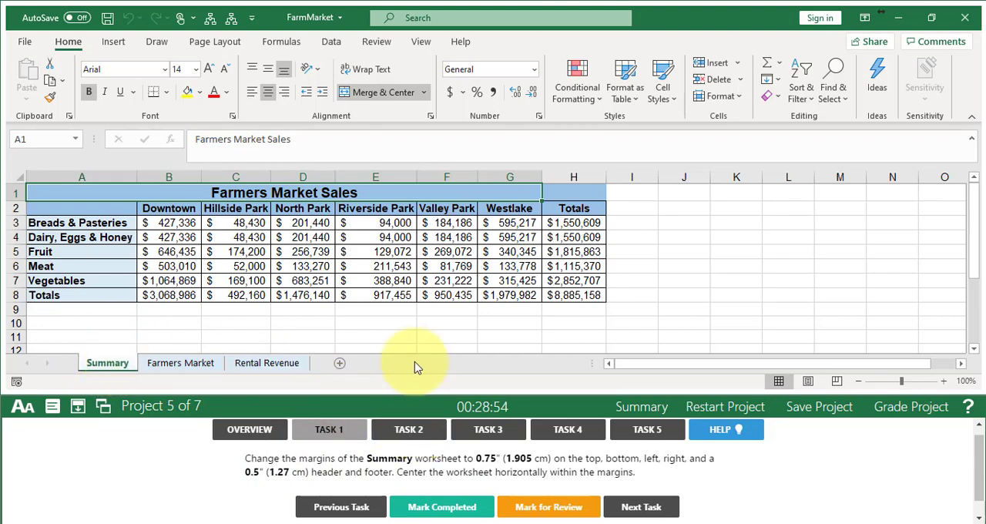
pyautogui.click(217, 42)
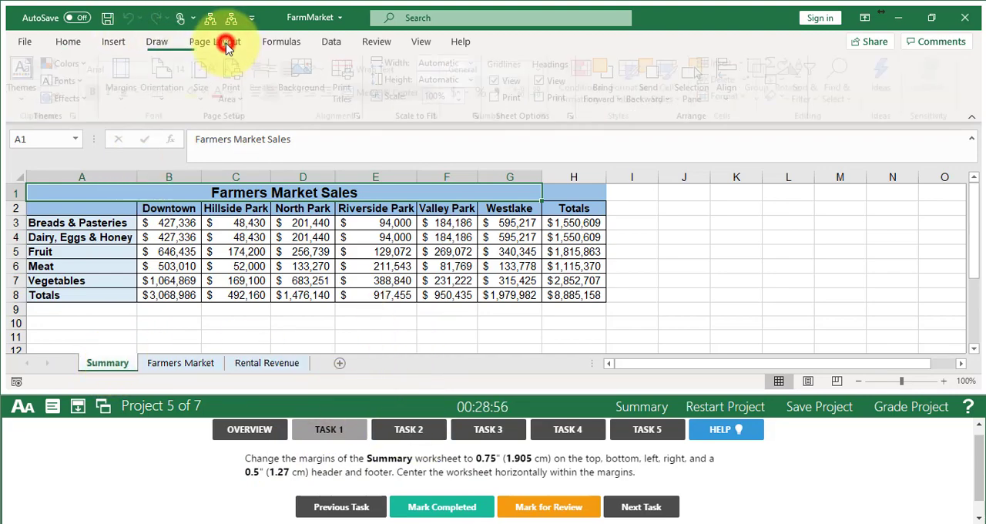
pyautogui.click(128, 74)
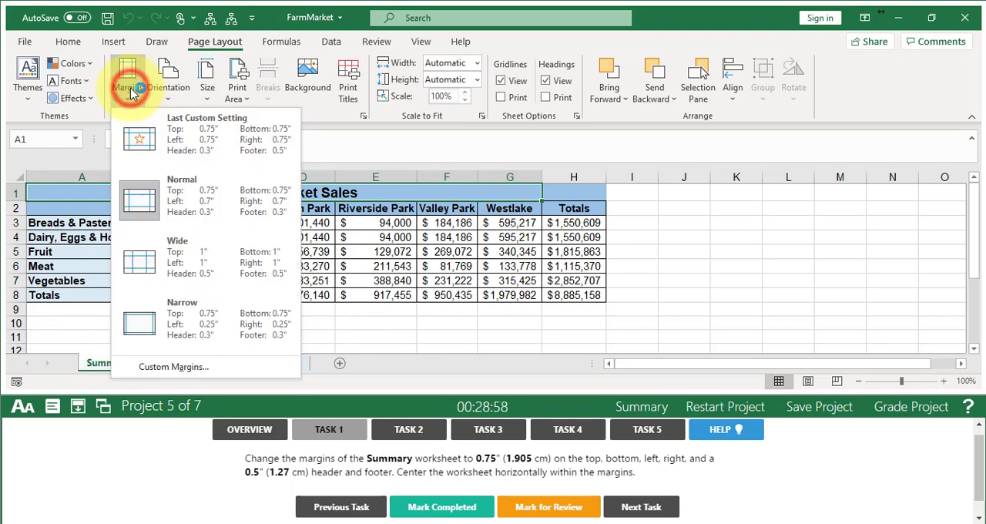
pyautogui.click(174, 367)
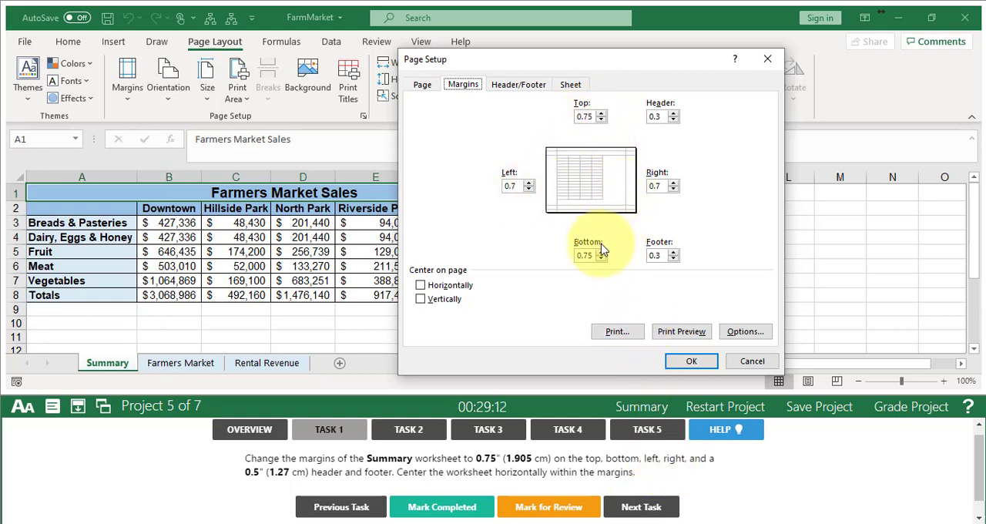
pyautogui.click(519, 185)
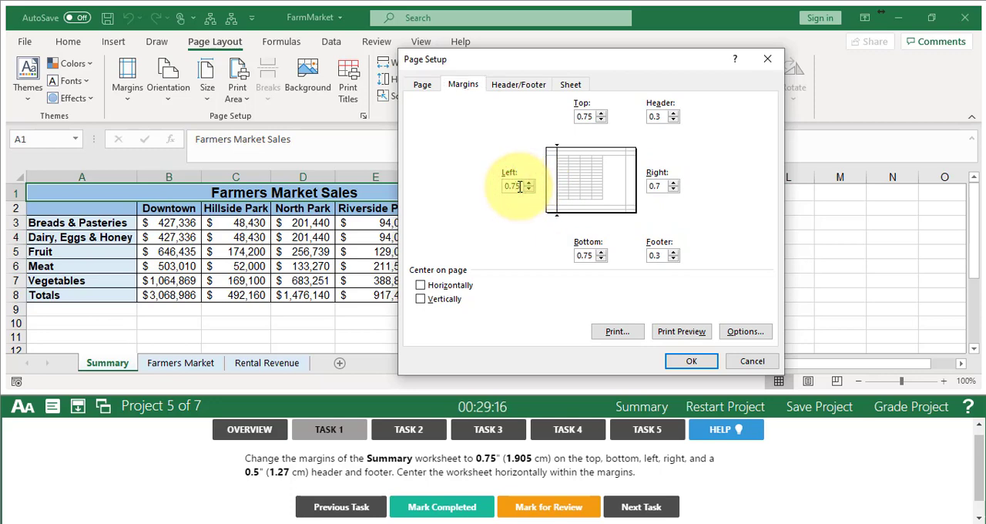
pyautogui.write('5')
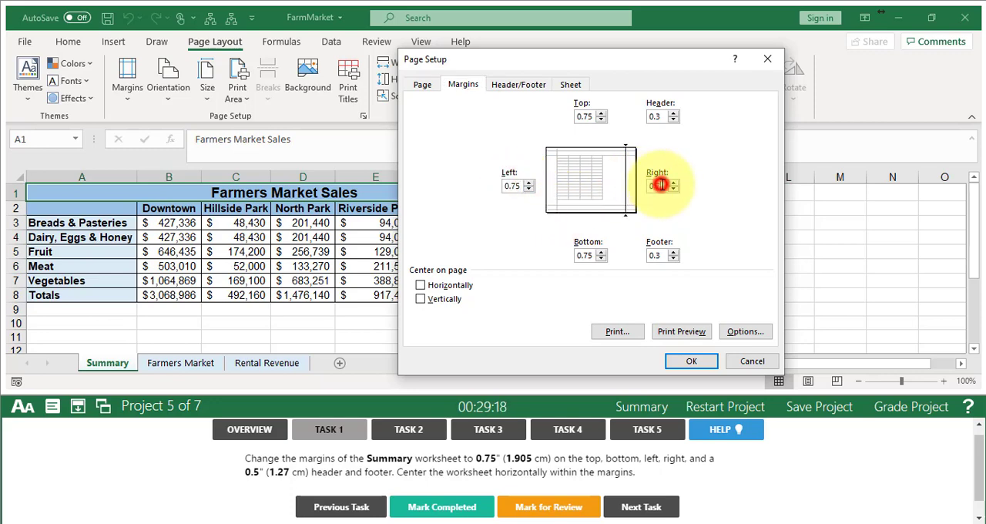
pyautogui.click(660, 185)
pyautogui.write('5')
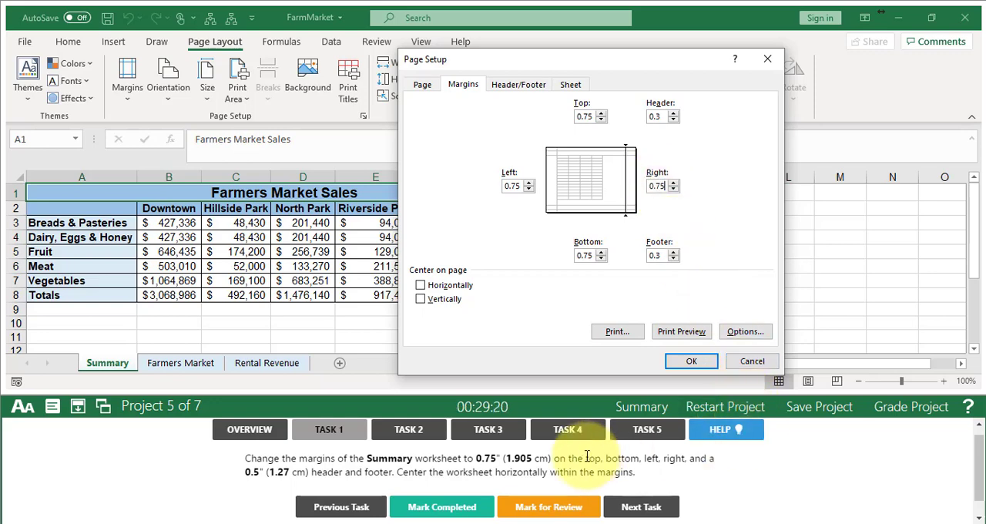
# - Set the header and footer margins to 0.5 inches with horizontal centering on the page, mark Task 1 completed and advance to Task 2
pyautogui.click(661, 257)
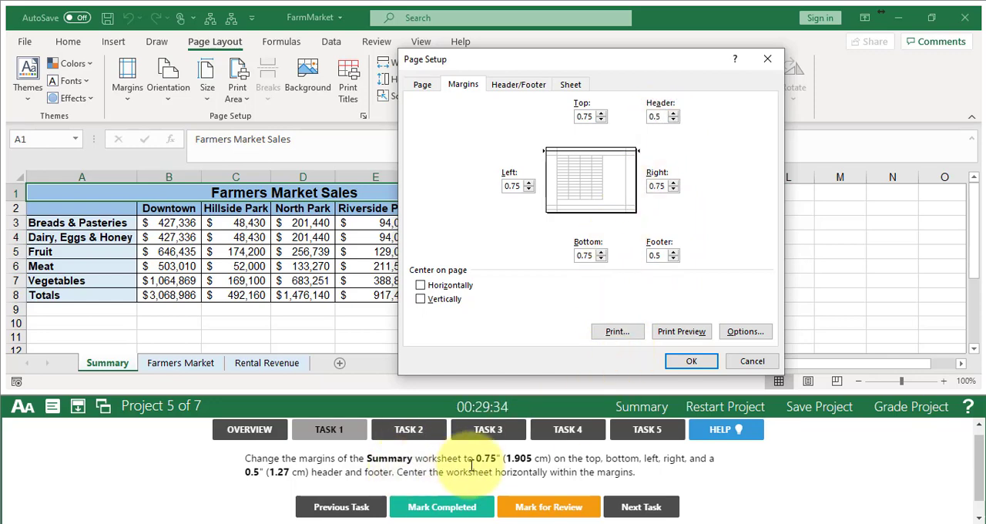
pyautogui.click(421, 287)
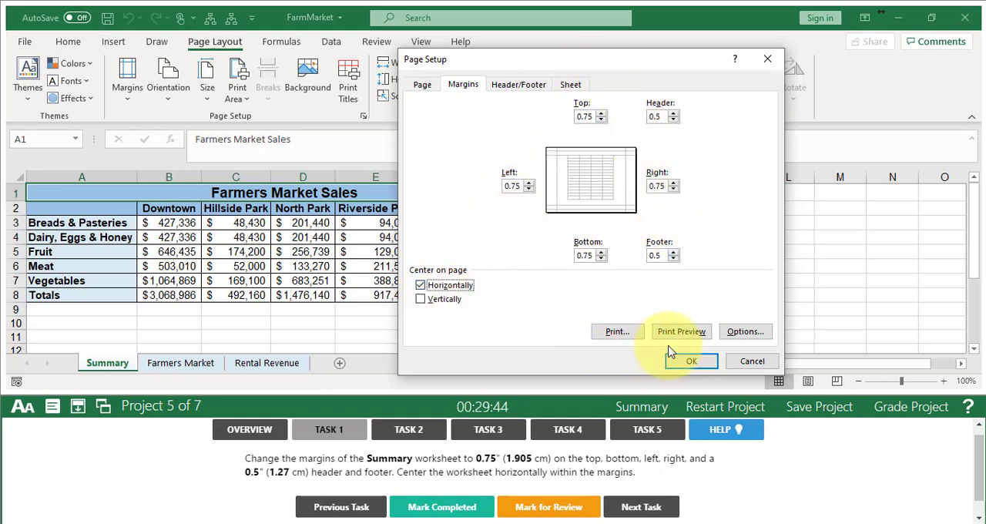
pyautogui.click(690, 362)
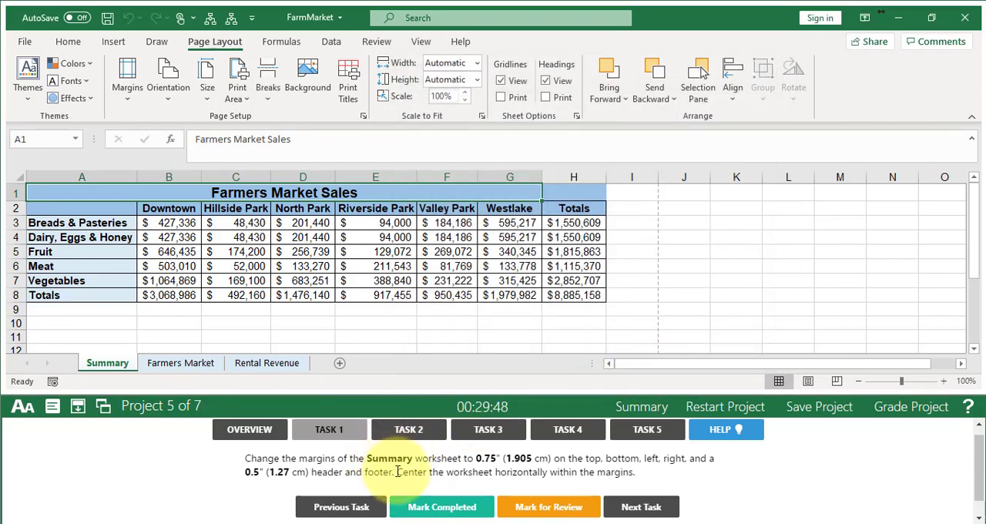
pyautogui.click(429, 510)
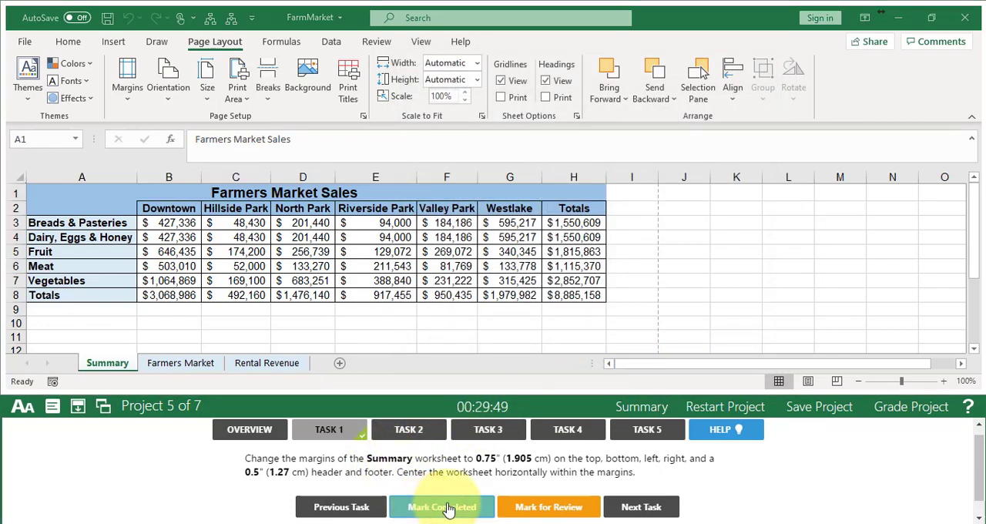
pyautogui.click(636, 511)
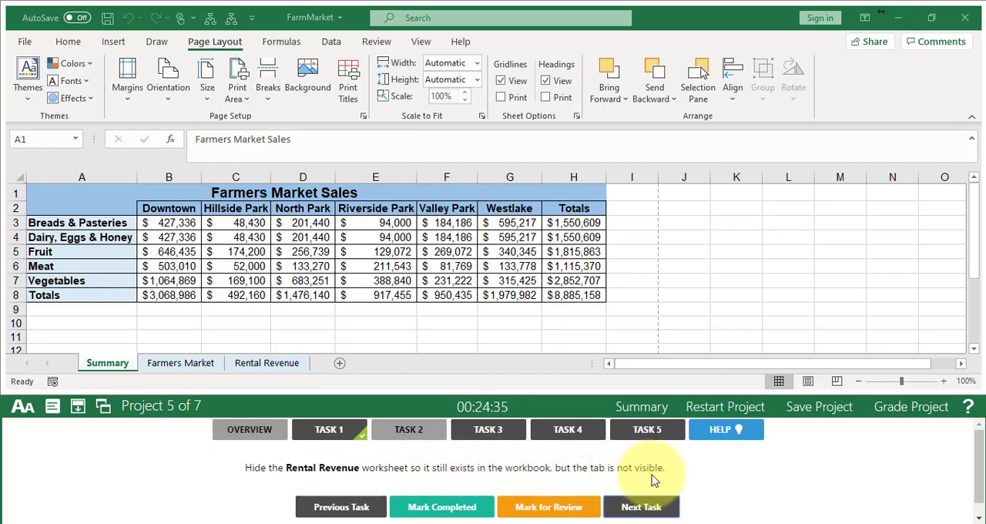
# - Hide the Rental Revenue worksheet, mark Task 2 completed and advance to Task 3
pyautogui.click(272, 365)
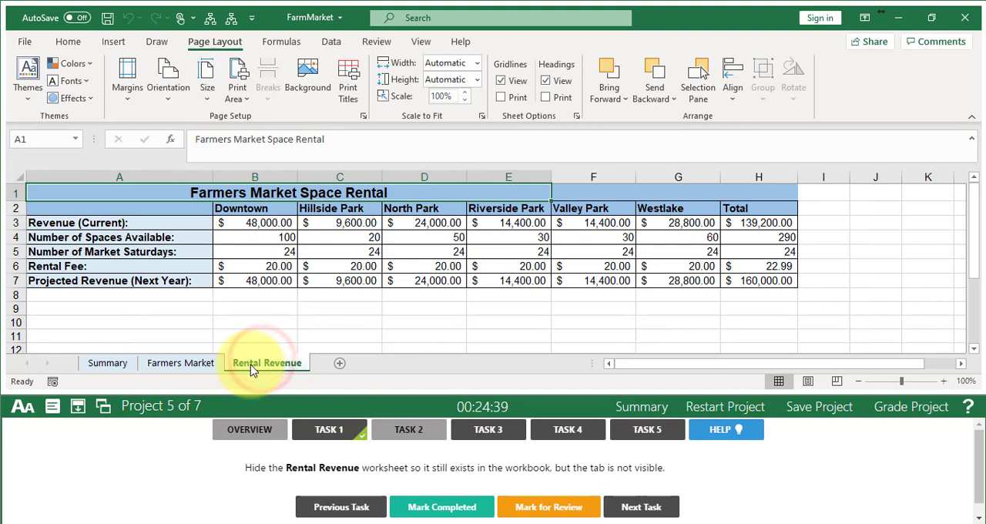
pyautogui.rightClick(251, 368)
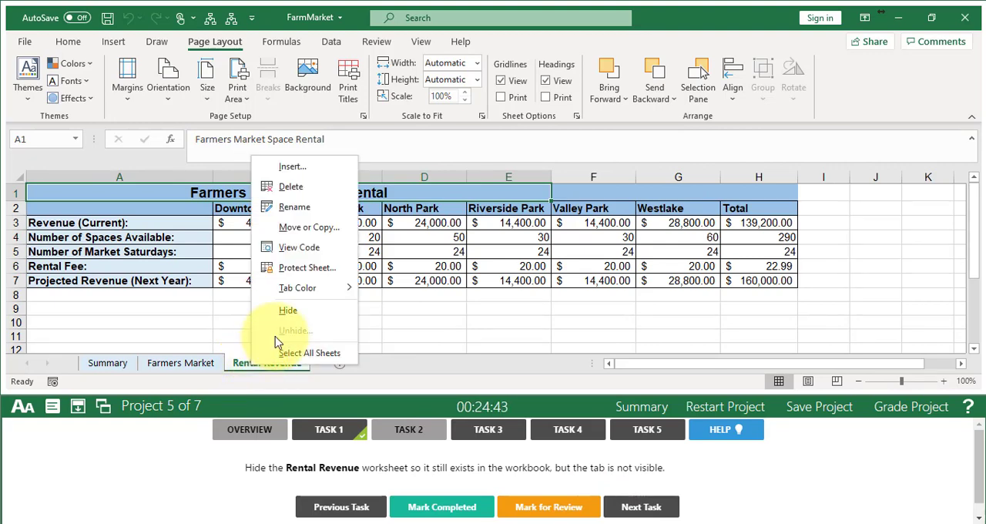
pyautogui.click(301, 312)
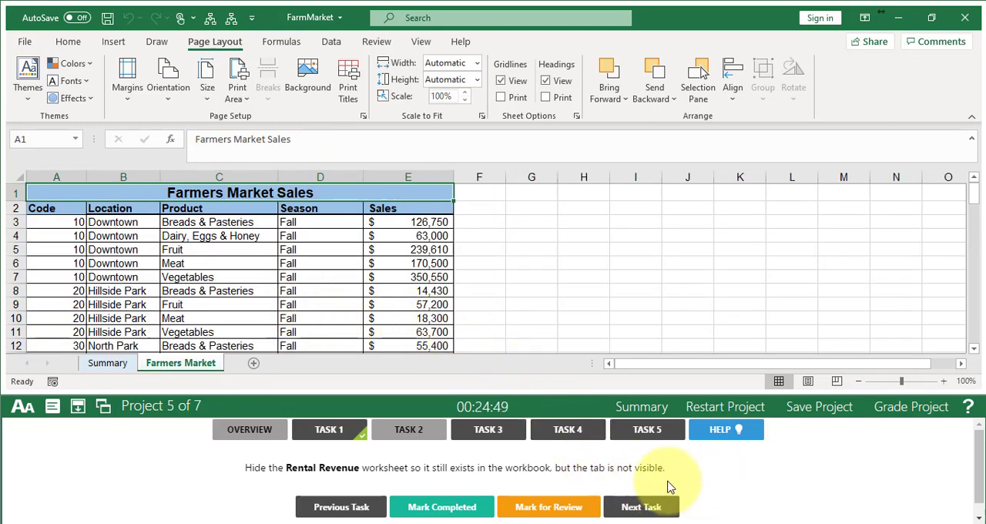
pyautogui.click(430, 514)
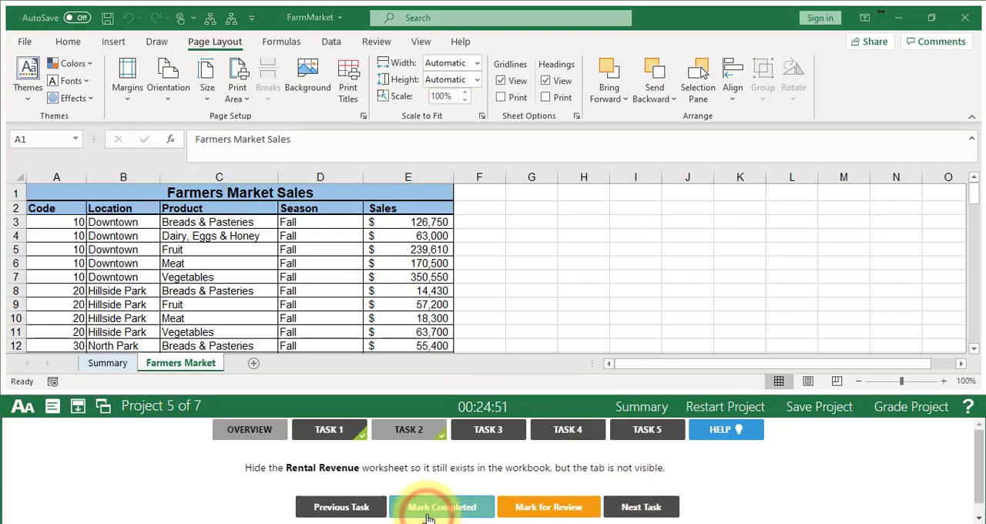
pyautogui.click(631, 508)
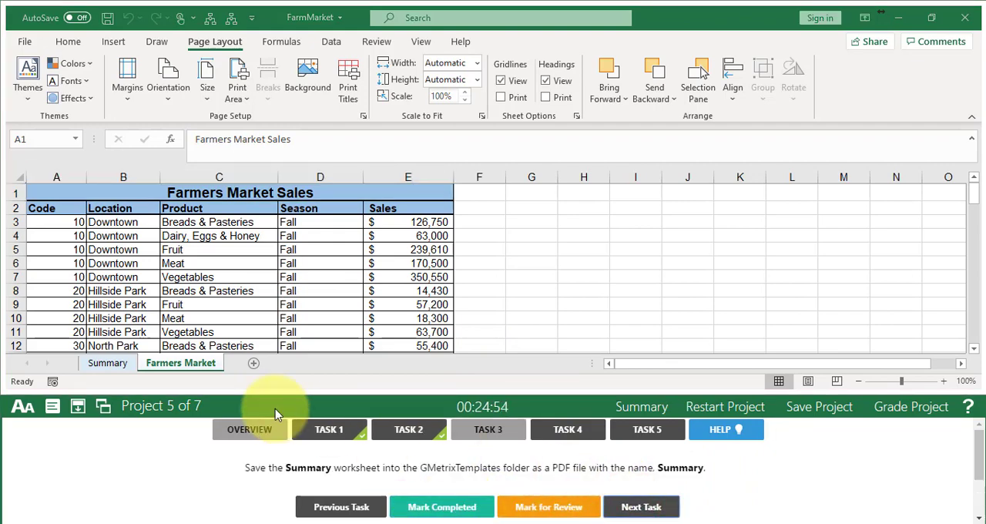
# - Start saving a copy of the Summary worksheet in the GMetrixTemplates folder with PDF as the file type
pyautogui.click(106, 363)
pyautogui.click(106, 365)
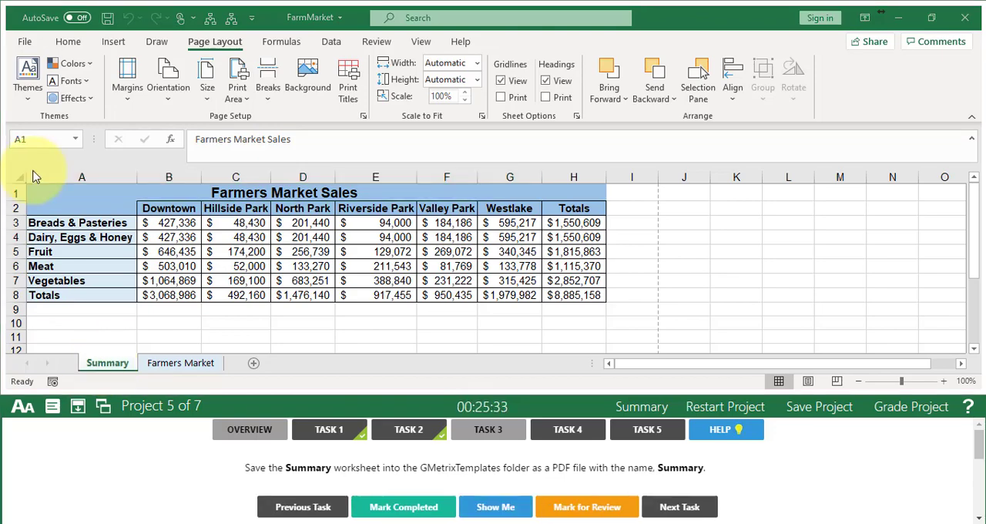
pyautogui.click(116, 362)
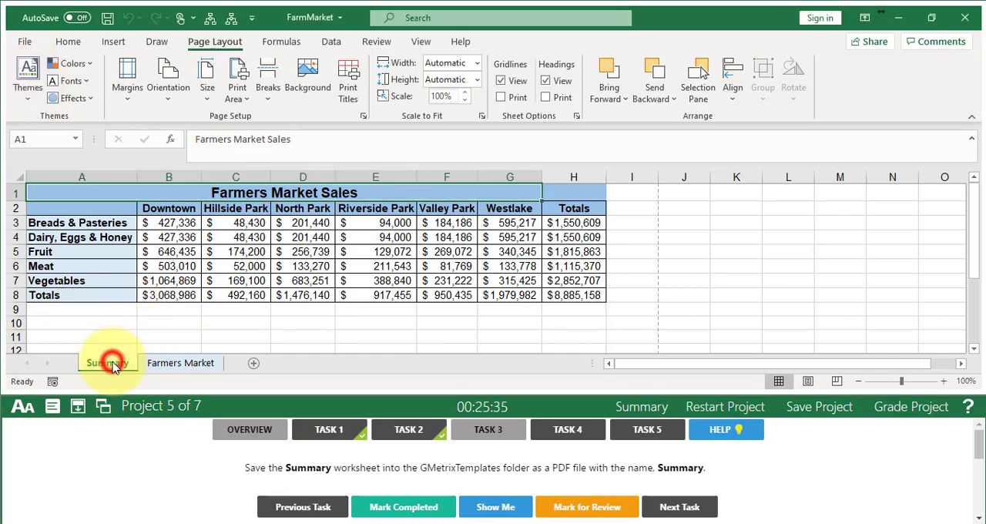
pyautogui.click(27, 42)
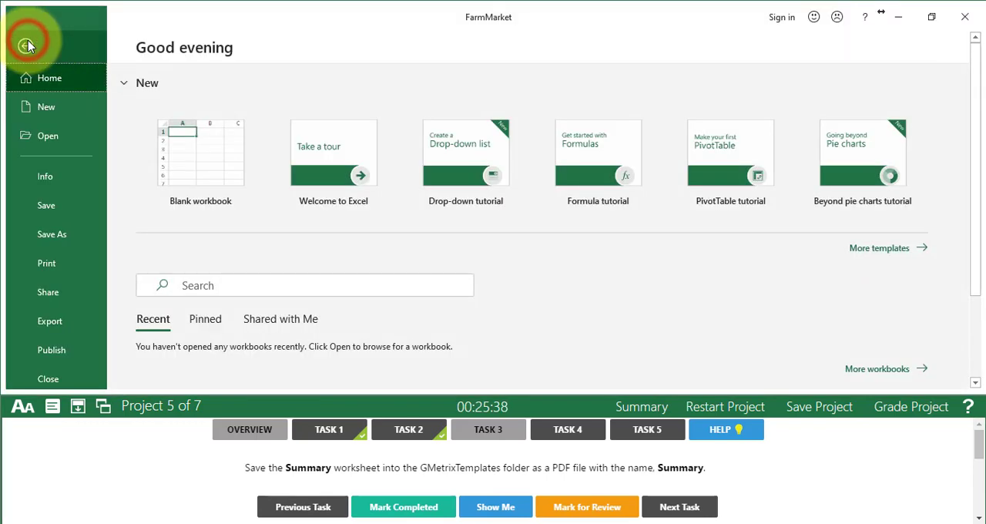
pyautogui.click(52, 238)
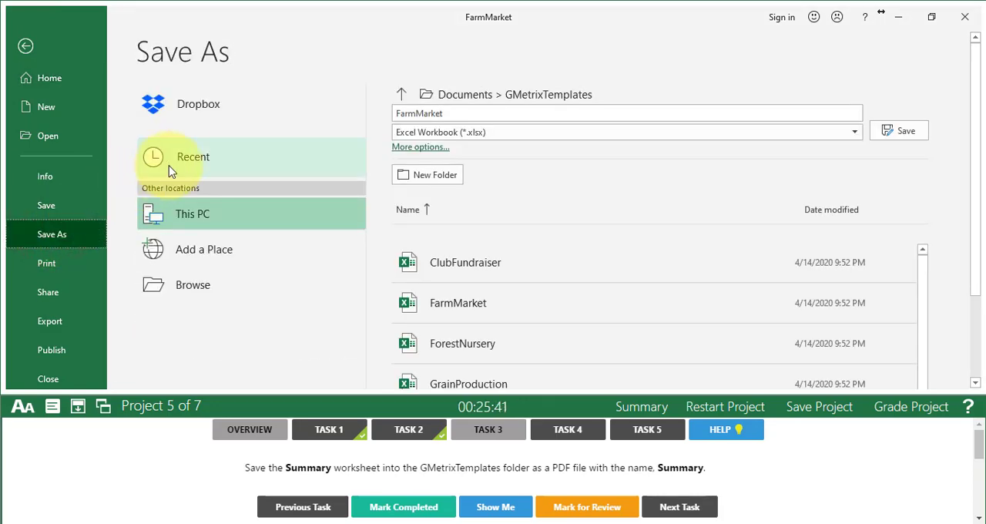
pyautogui.click(195, 292)
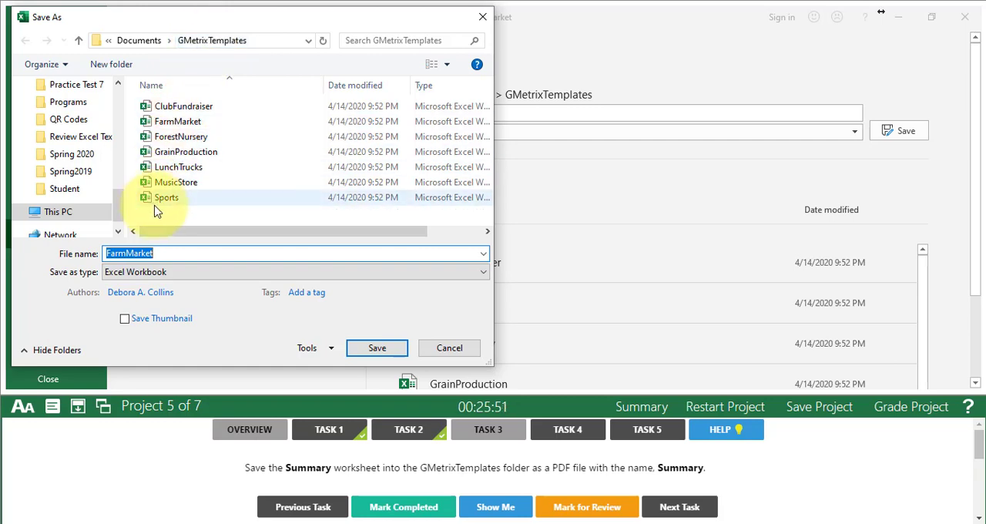
pyautogui.click(112, 274)
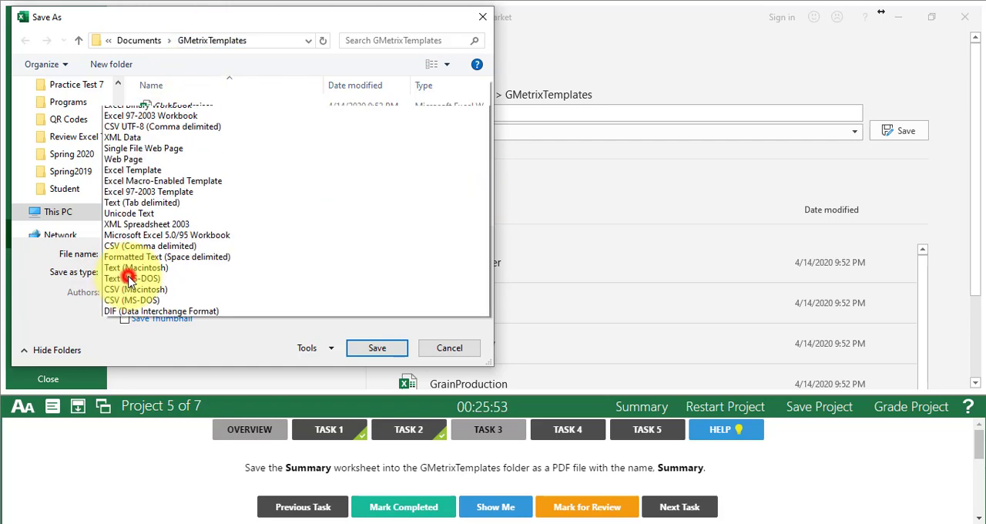
pyautogui.click(114, 277)
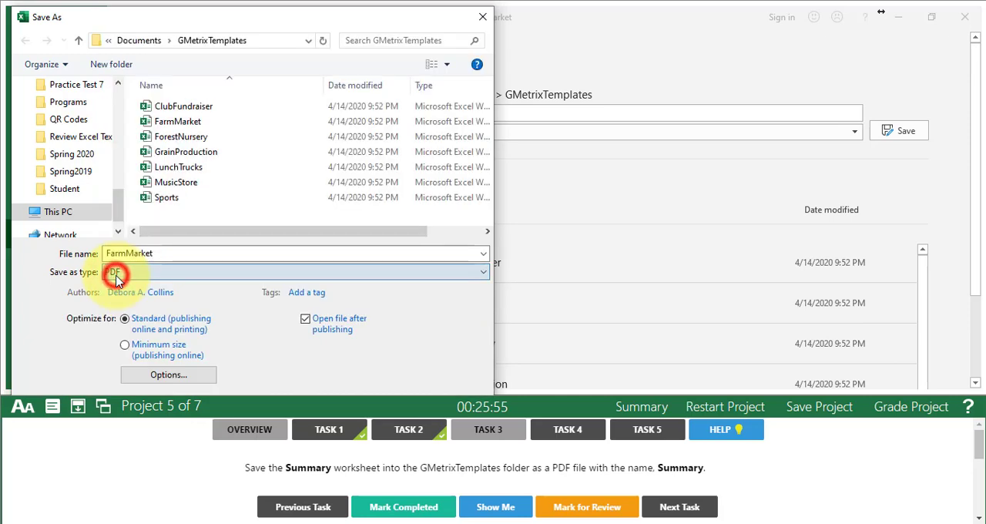
# - Save the PDF under the name Summary and close it, mark Task 3 completed and advance to Task 4
pyautogui.click(169, 254)
pyautogui.write('Summary')
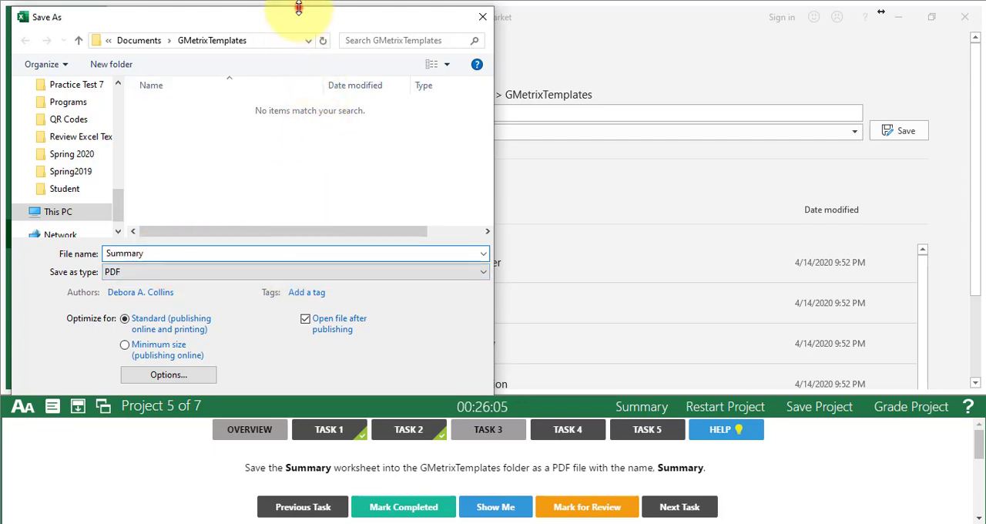
pyautogui.moveTo(298, 7); pyautogui.dragTo(303, 39)
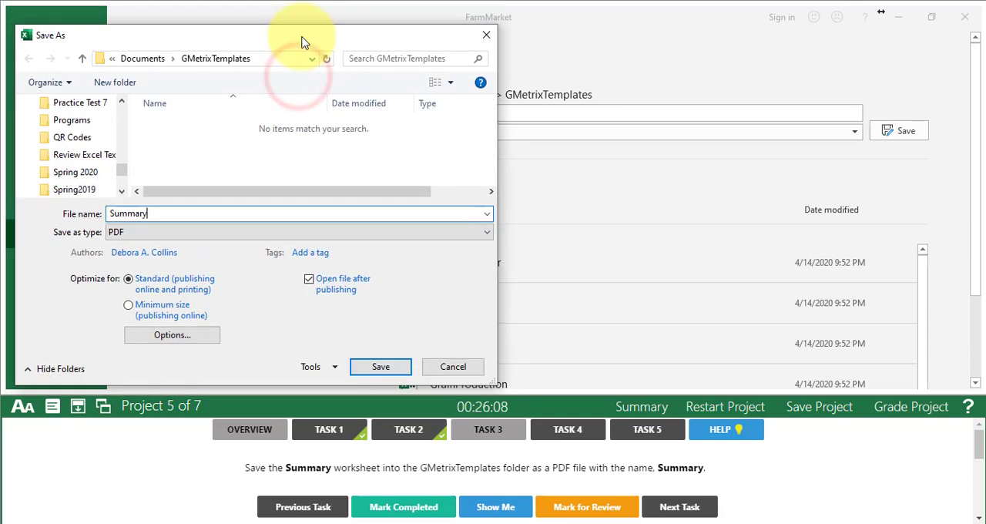
pyautogui.click(388, 367)
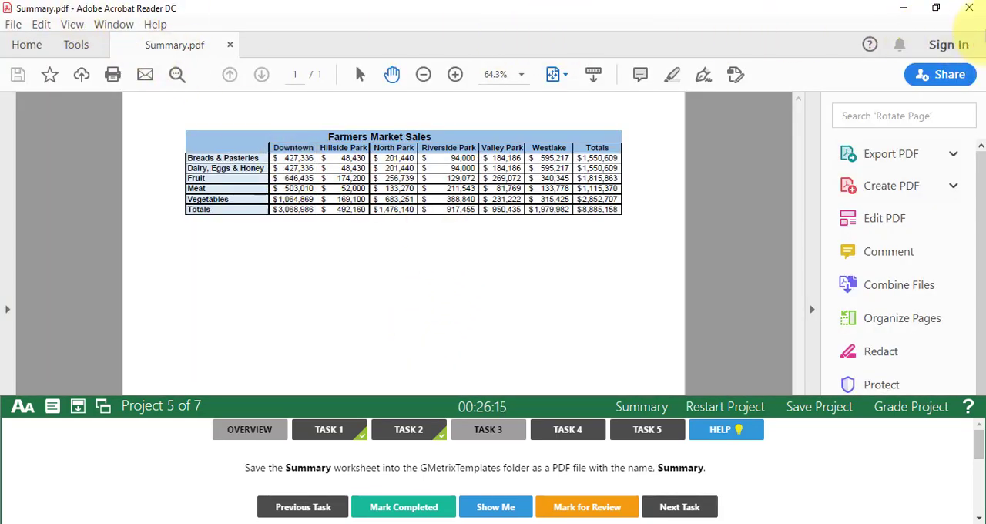
pyautogui.click(974, 11)
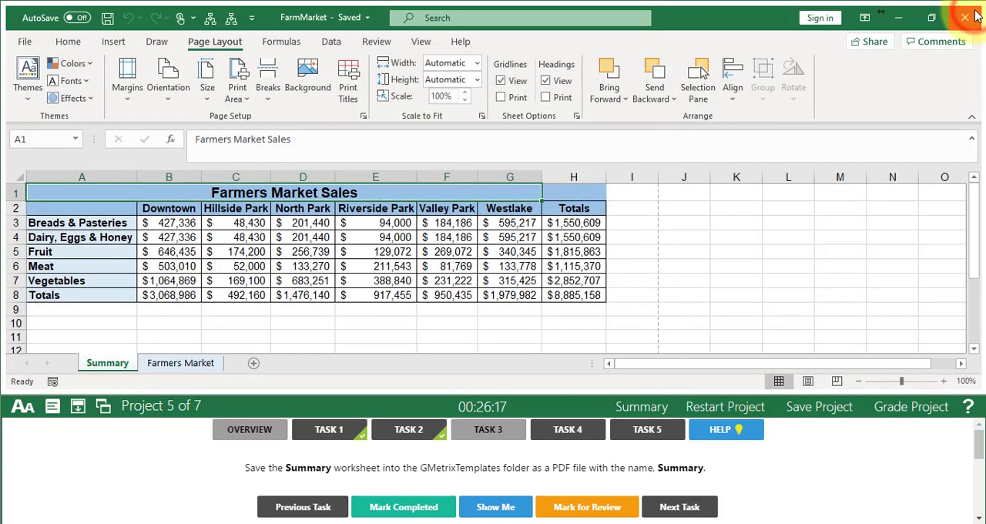
pyautogui.click(410, 509)
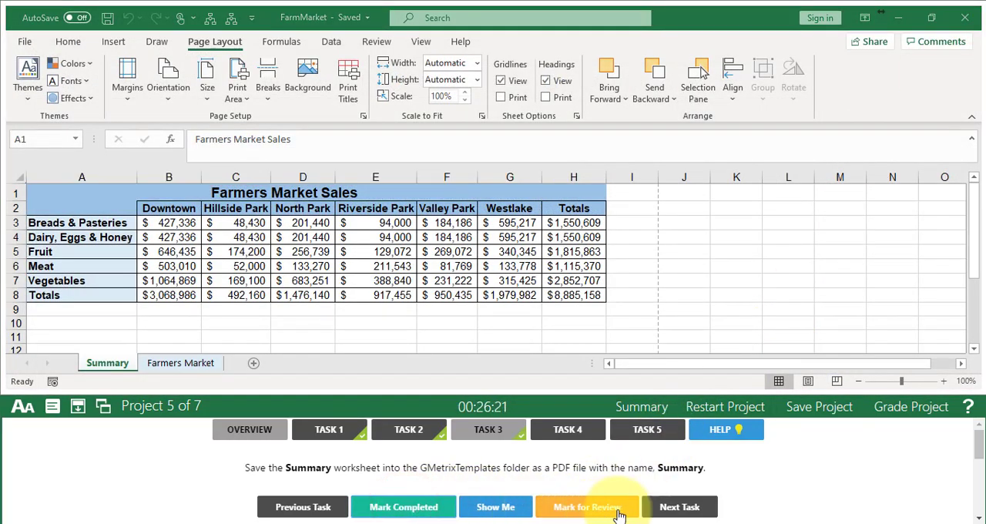
pyautogui.click(674, 510)
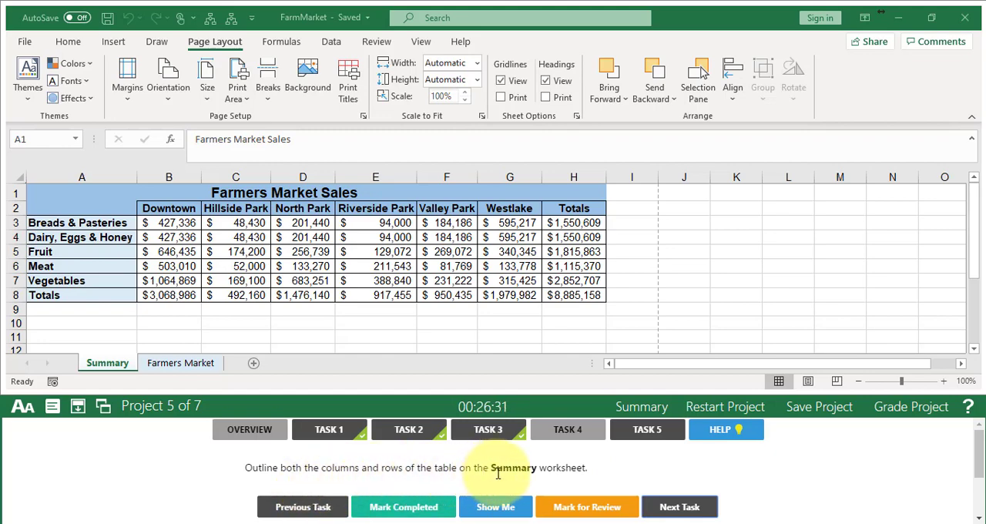
# - Apply Auto Outline to both the columns and rows of the table on the Summary worksheet
pyautogui.click(100, 367)
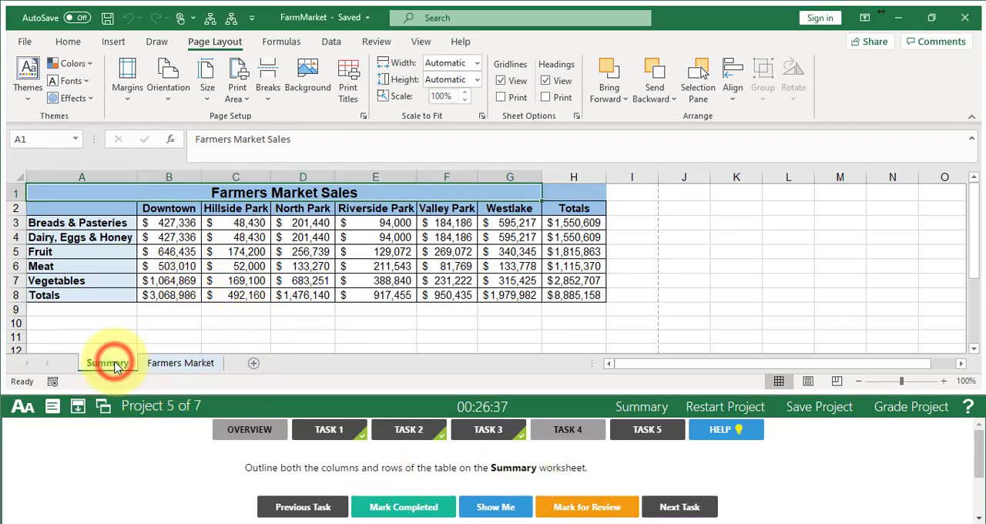
pyautogui.click(158, 224)
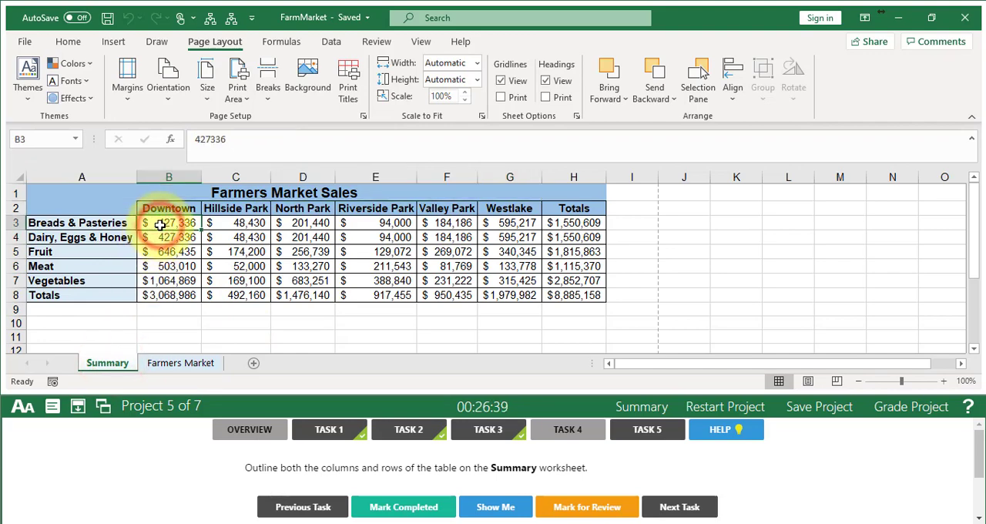
pyautogui.click(331, 45)
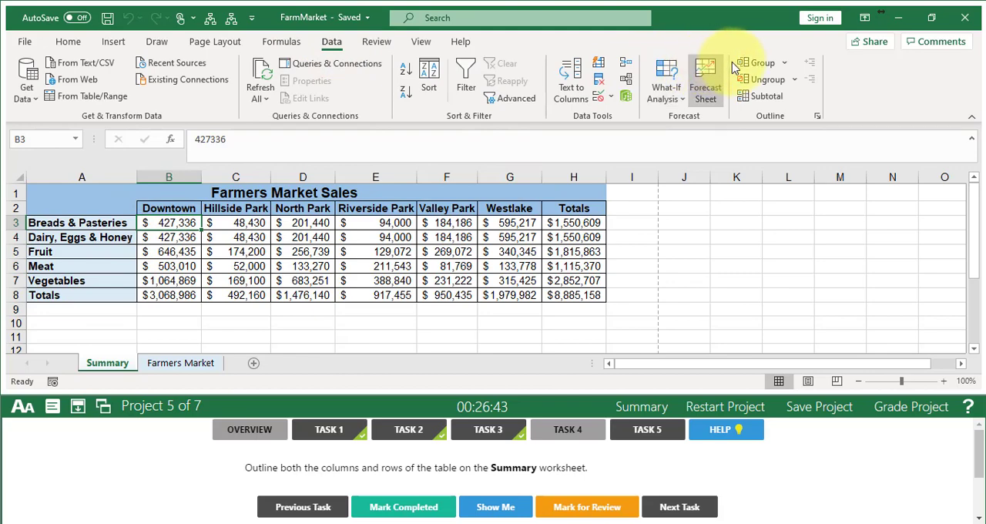
pyautogui.click(785, 63)
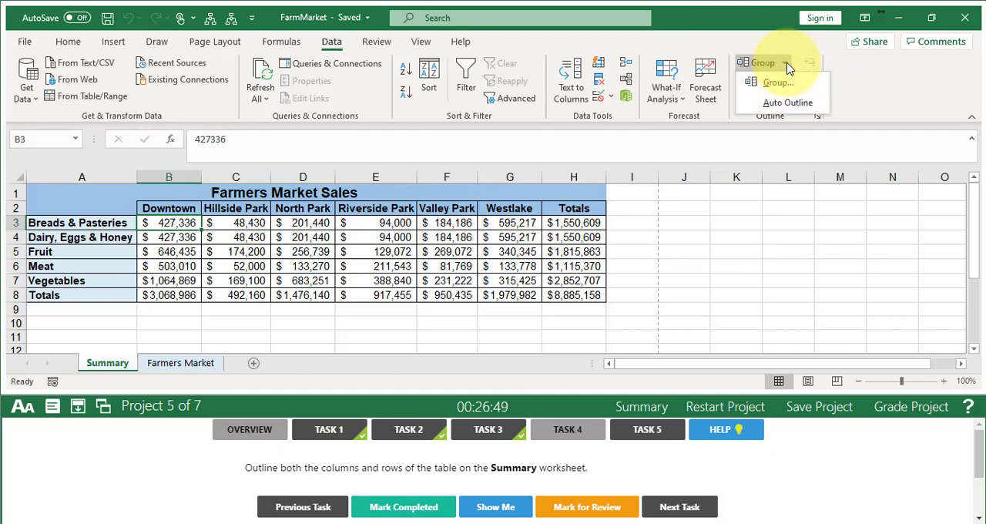
pyautogui.click(789, 103)
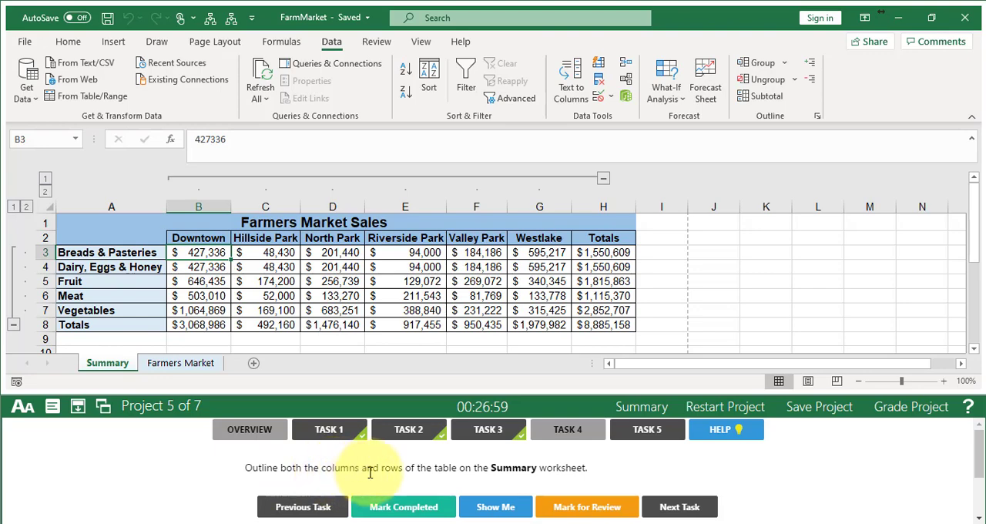
# - Mark Task 4 completed, advance to Task 5 and open the Farmers Market worksheet
pyautogui.click(404, 510)
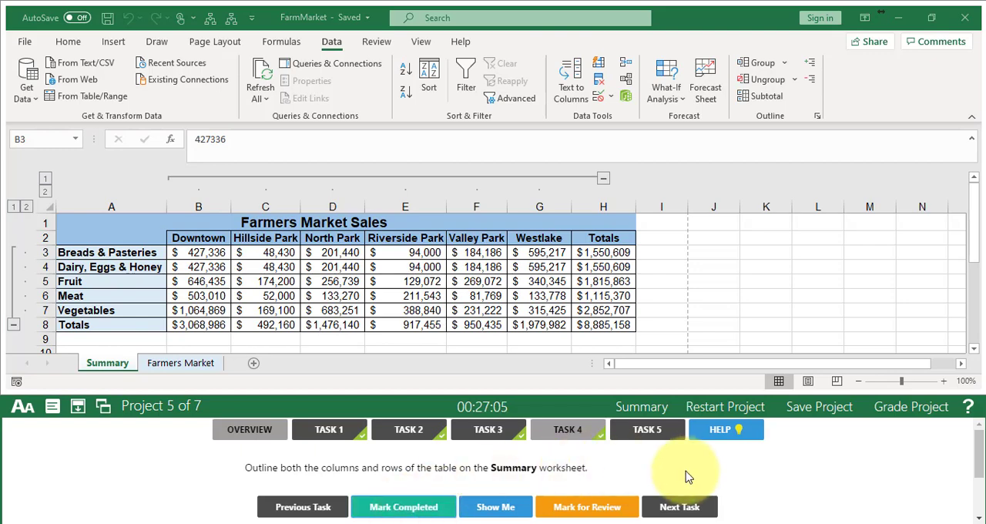
pyautogui.click(679, 509)
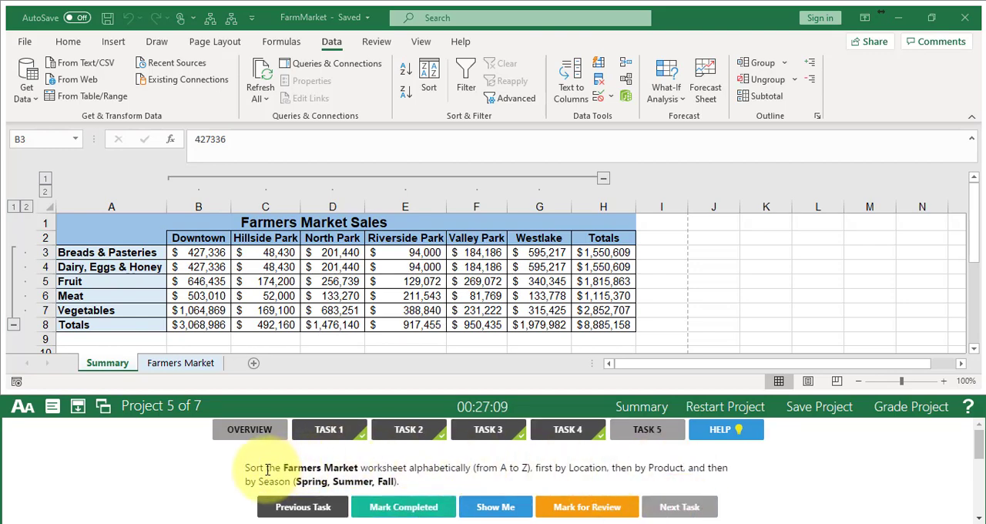
pyautogui.click(177, 367)
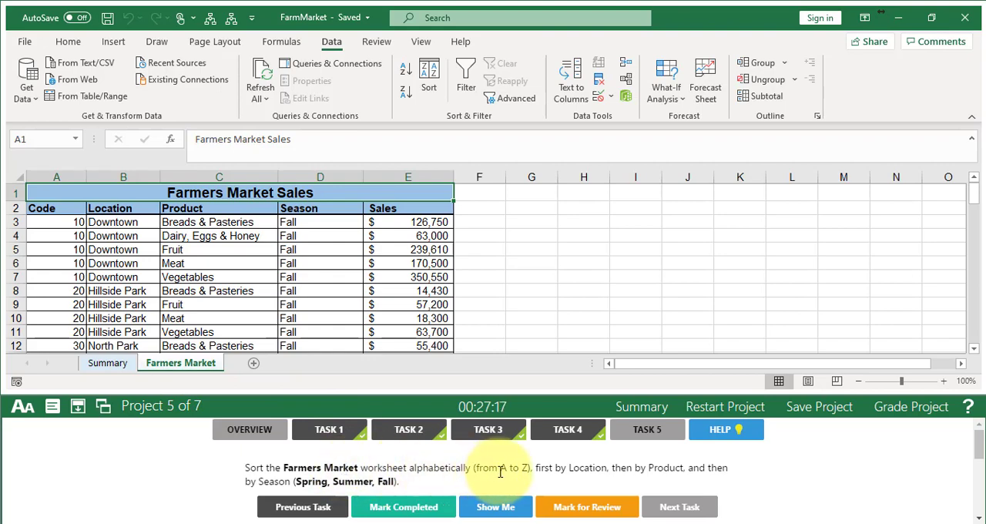
# - Set up a custom sort of the Farmers Market table by Location, then Product, both A to Z, then by Season
pyautogui.click(101, 248)
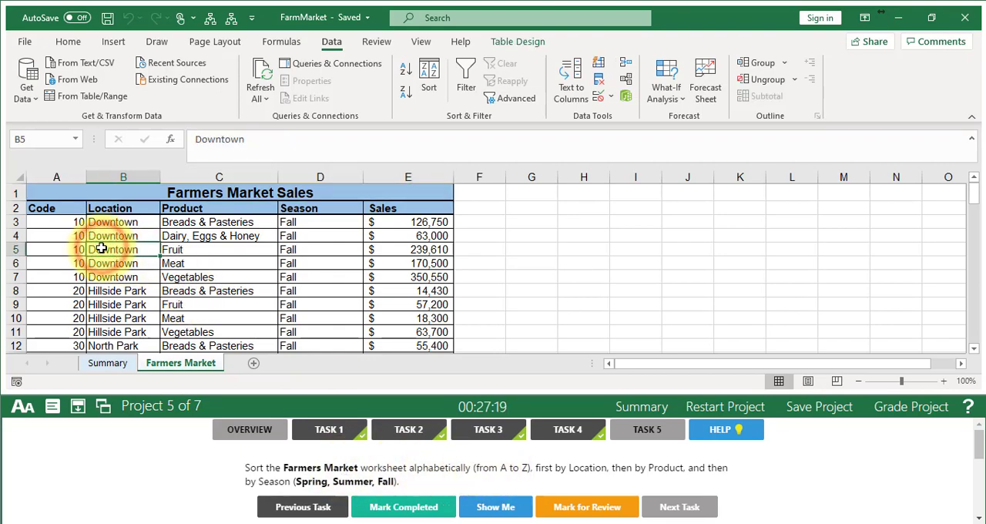
pyautogui.click(433, 71)
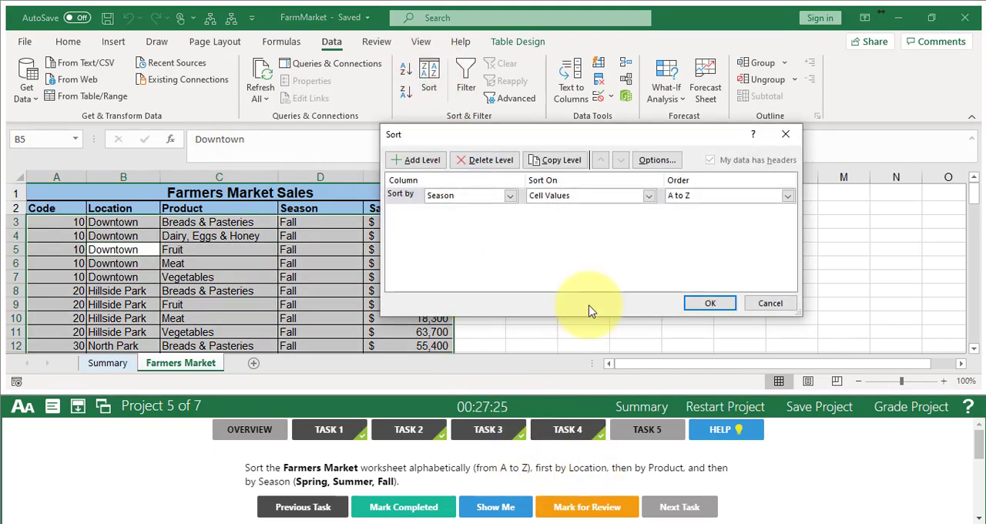
pyautogui.click(510, 195)
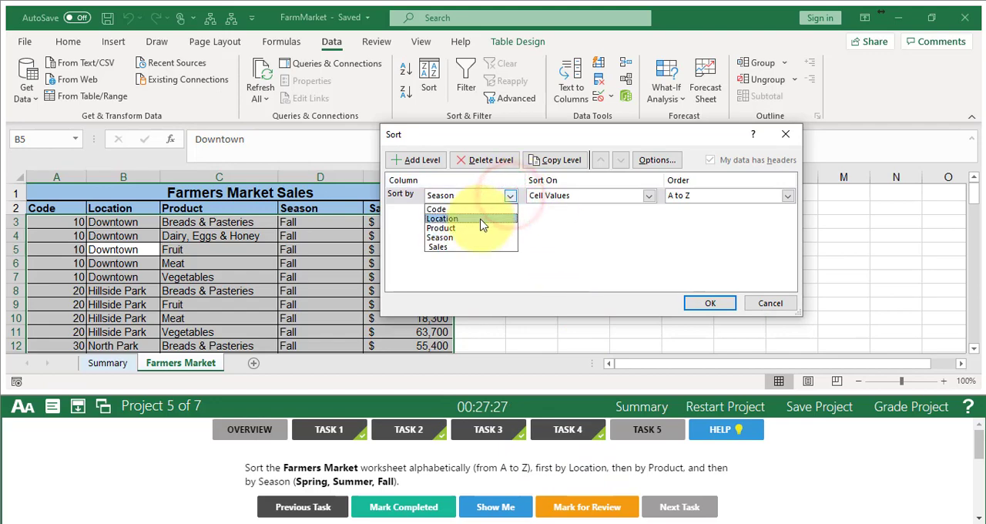
pyautogui.click(481, 219)
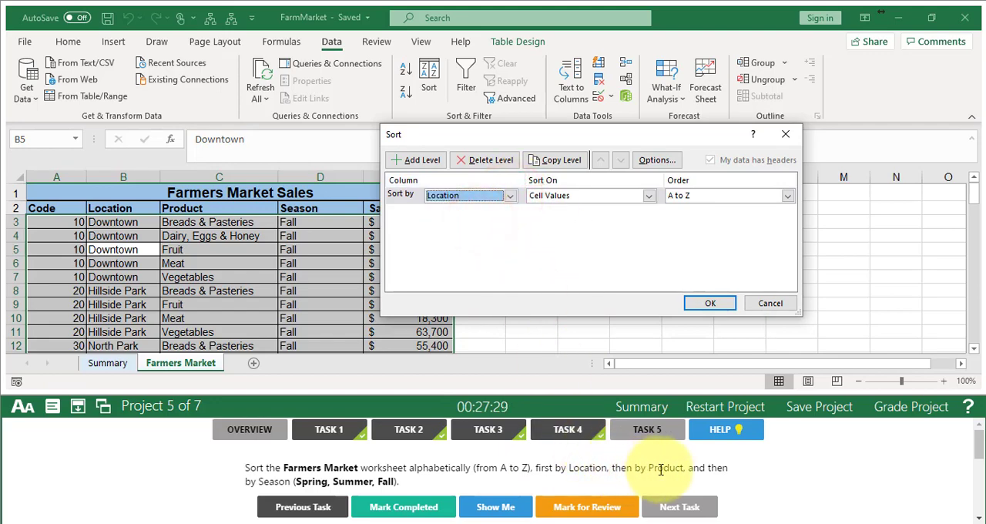
pyautogui.click(418, 160)
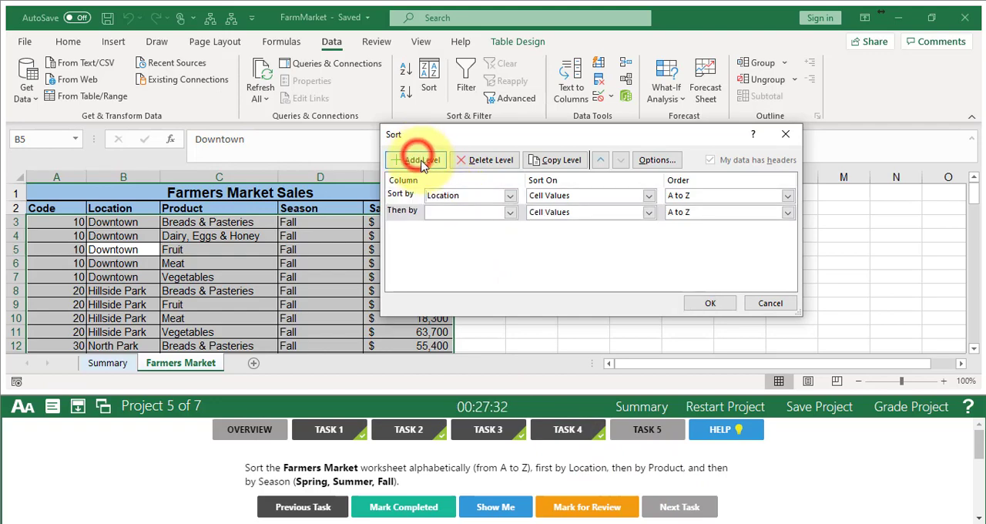
pyautogui.click(512, 216)
pyautogui.click(480, 245)
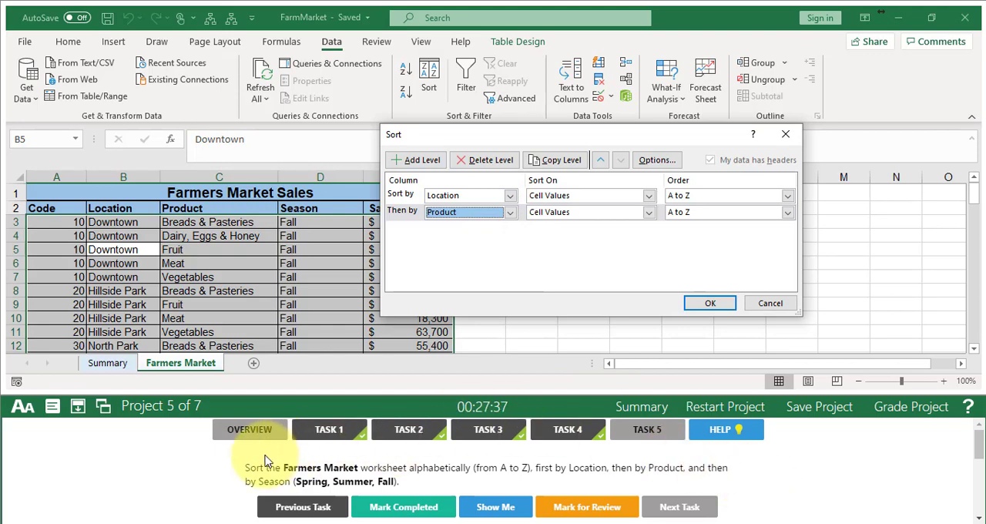
pyautogui.click(416, 162)
pyautogui.click(510, 230)
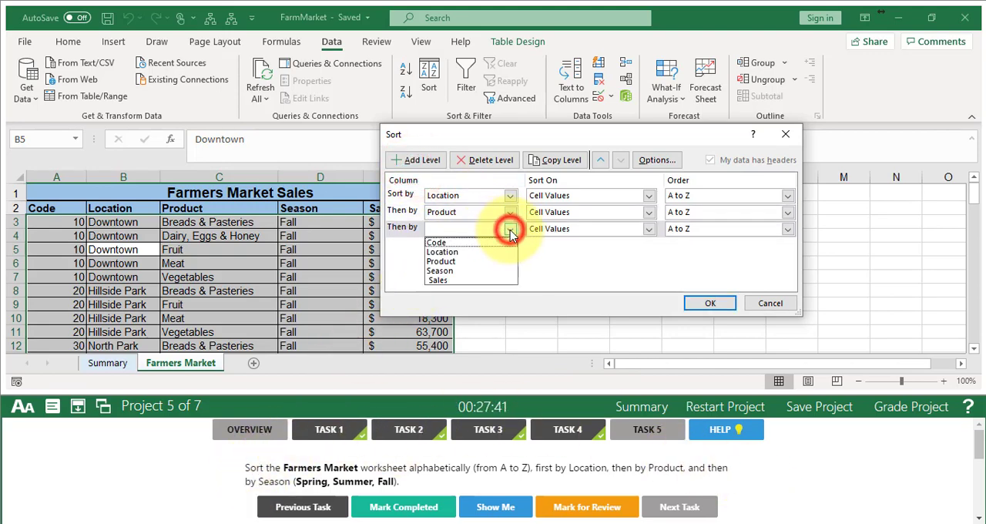
pyautogui.click(466, 270)
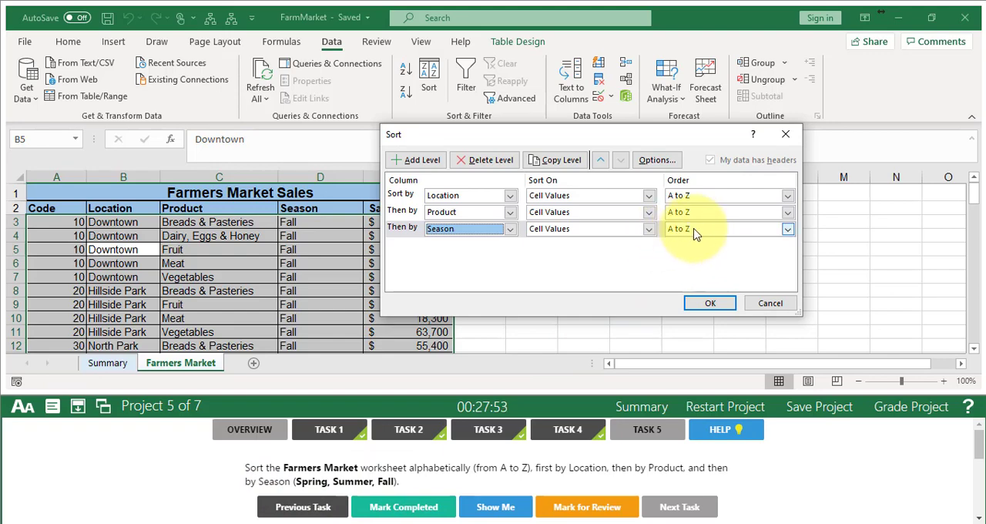
# - Order the Season level by a new custom list of Spring, Summer, Fall and apply the sort
pyautogui.click(787, 230)
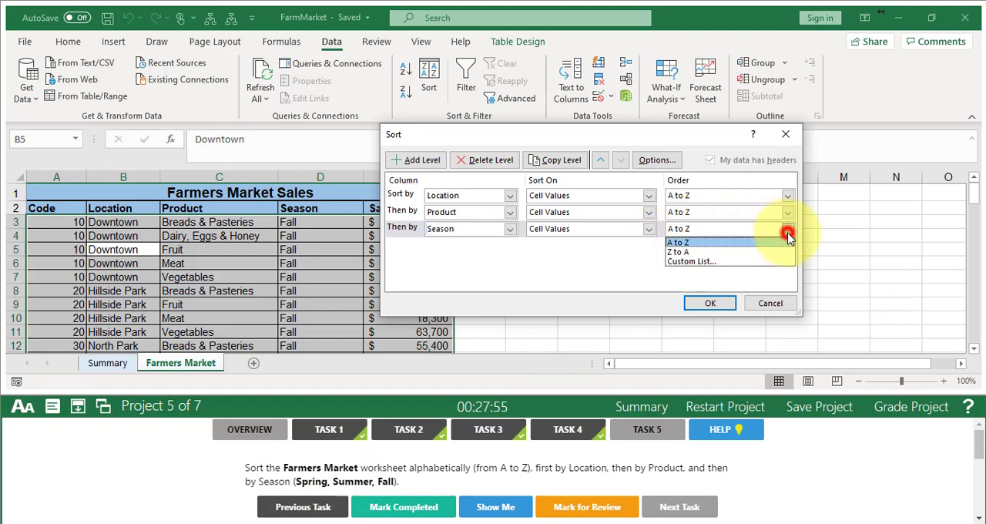
pyautogui.click(722, 262)
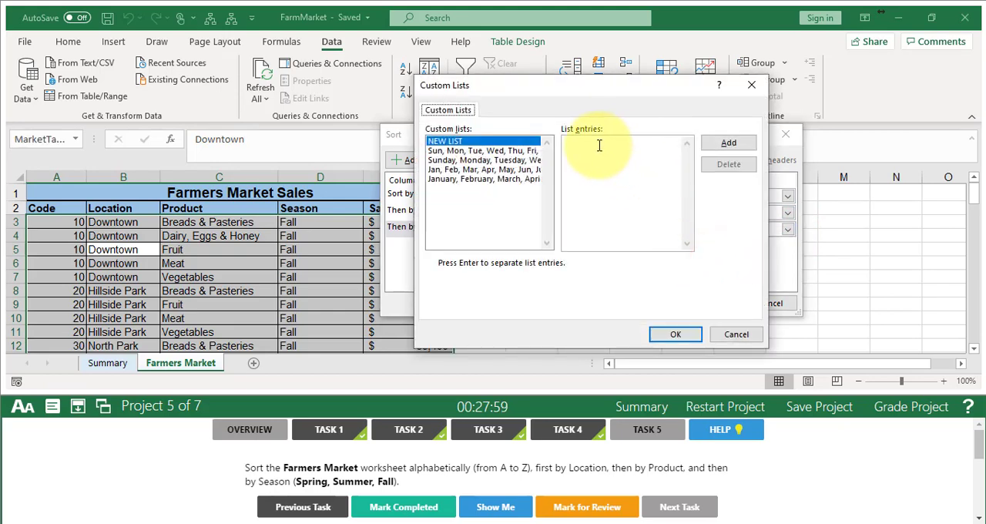
pyautogui.click(598, 146)
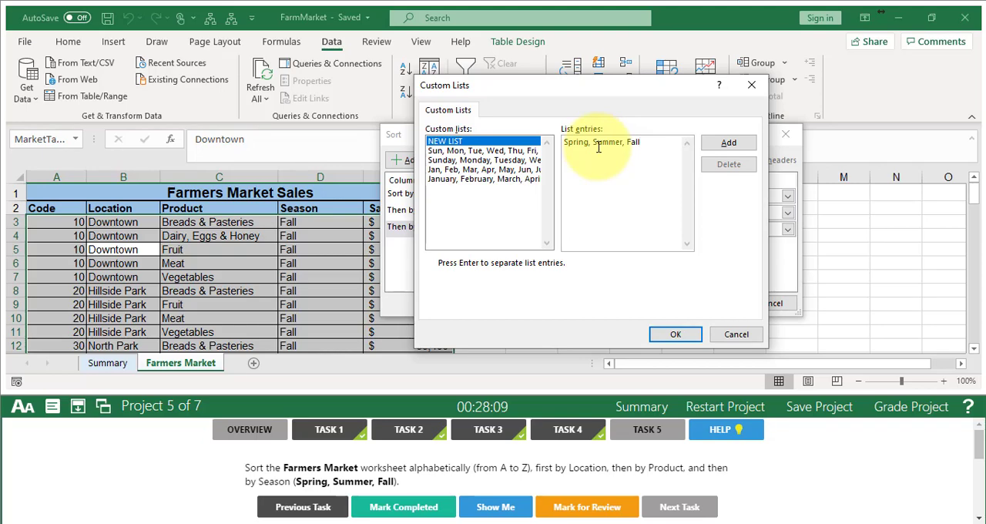
pyautogui.click(728, 144)
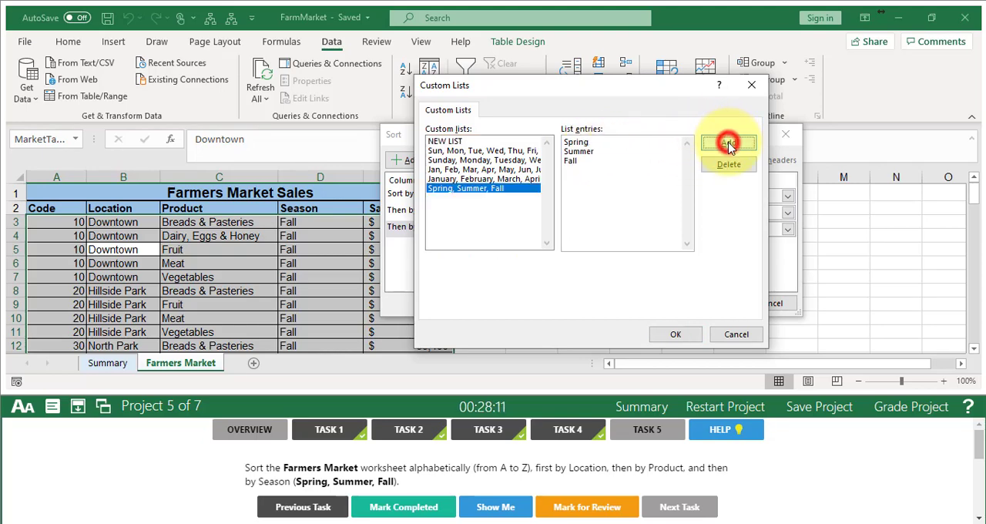
pyautogui.click(682, 336)
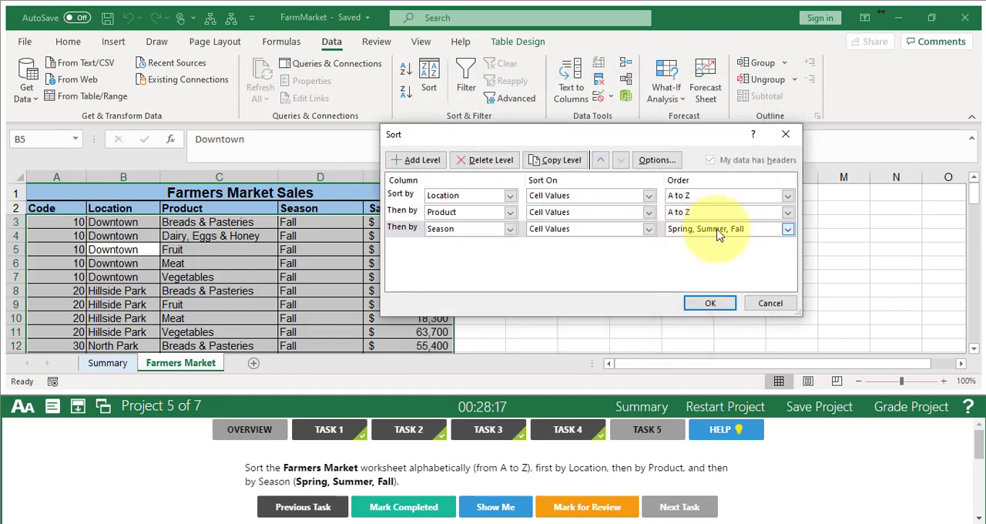
pyautogui.click(712, 302)
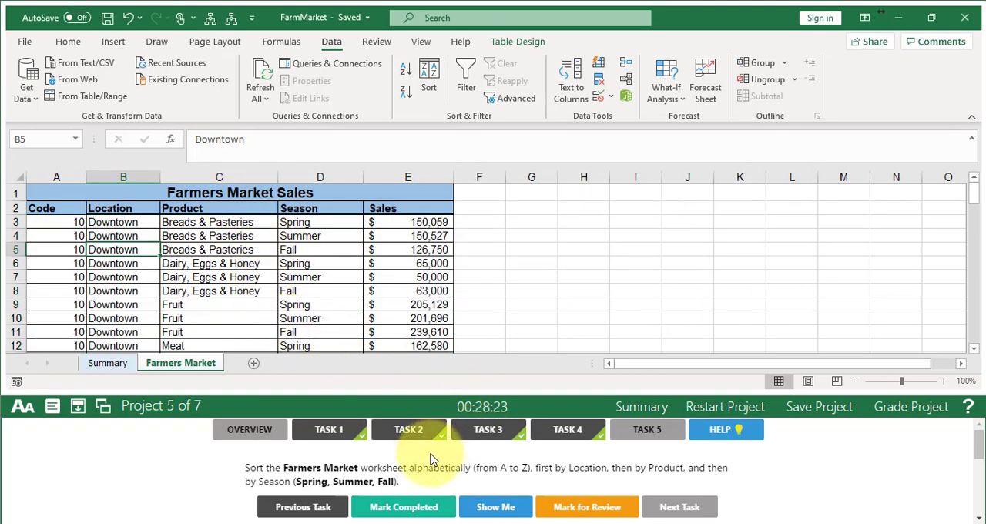
# - Mark Task 5 completed, grade the Farm Market project and continue to Task 1 of the Club Fundraiser project
pyautogui.click(413, 507)
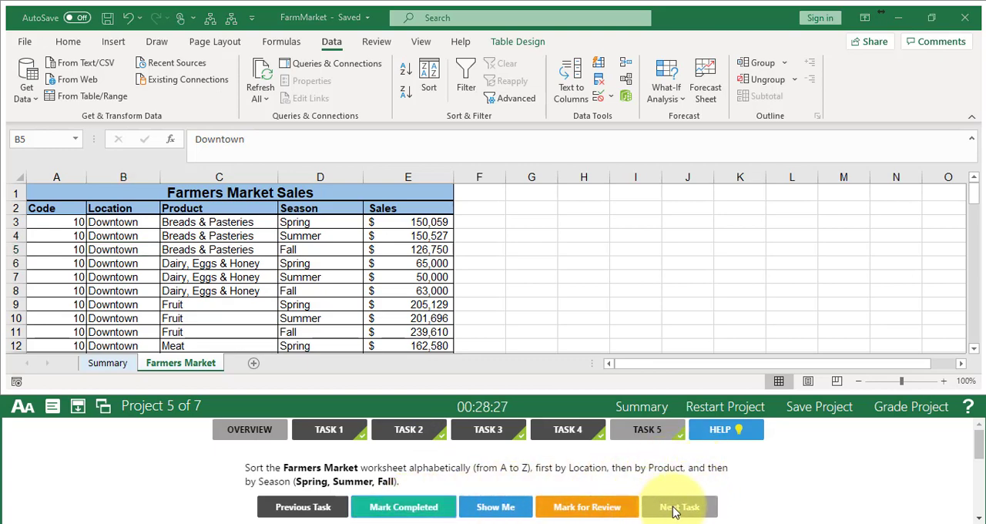
pyautogui.click(898, 415)
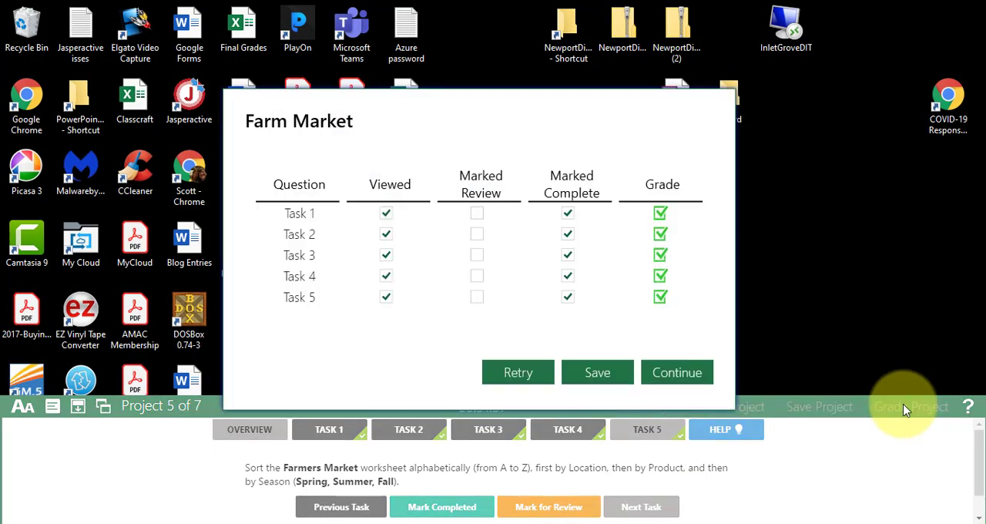
pyautogui.click(677, 375)
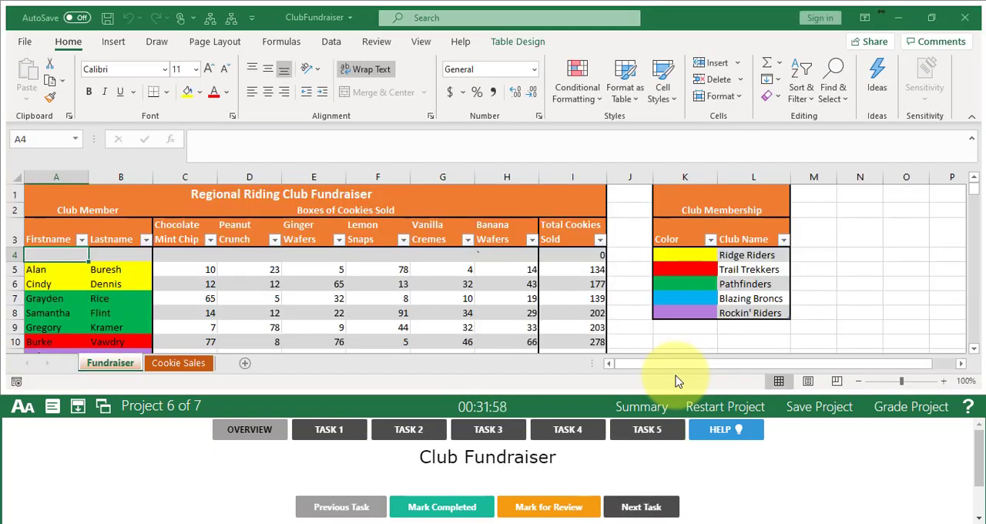
pyautogui.click(344, 438)
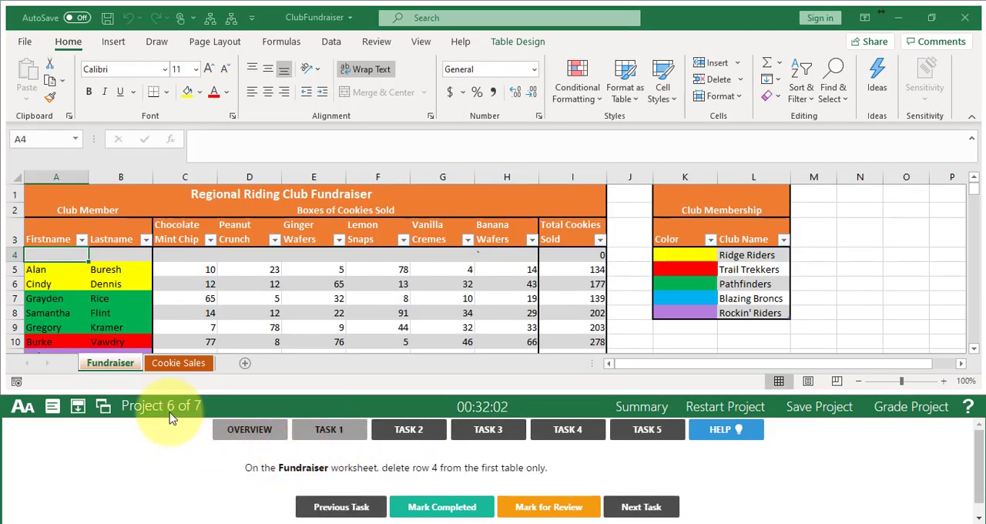
# - Delete row 4 from the first table only on the Fundraiser worksheet, mark Task 1 completed and advance to Task 2
pyautogui.click(107, 362)
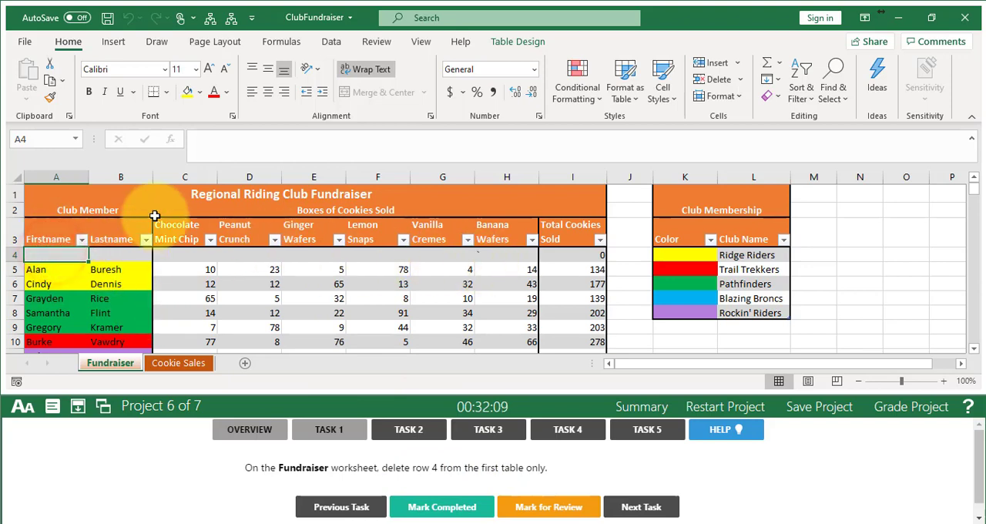
pyautogui.rightClick(54, 255)
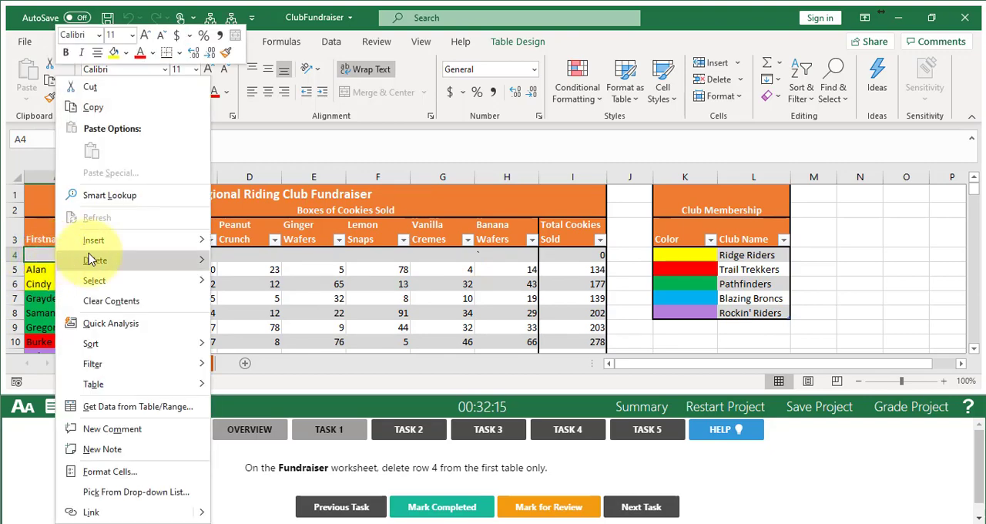
pyautogui.moveTo(94, 260)
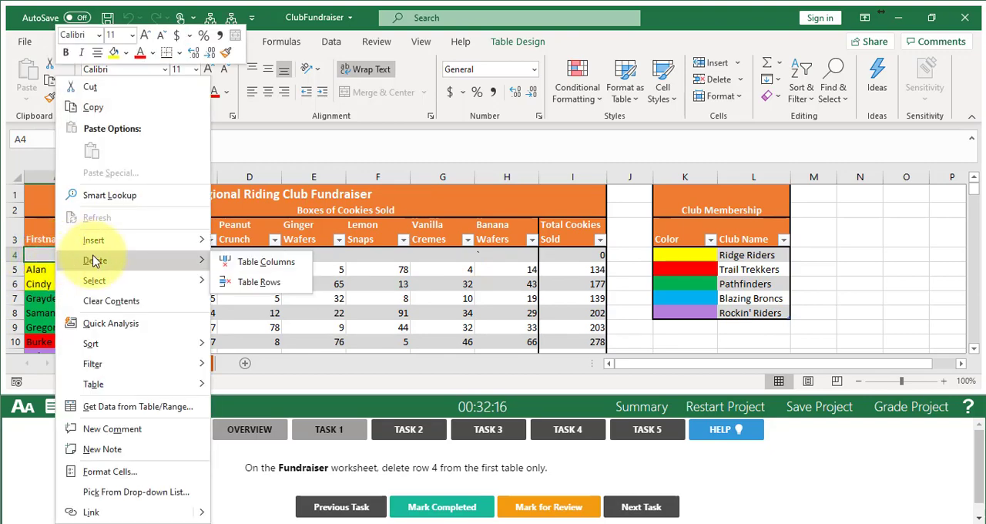
pyautogui.click(277, 283)
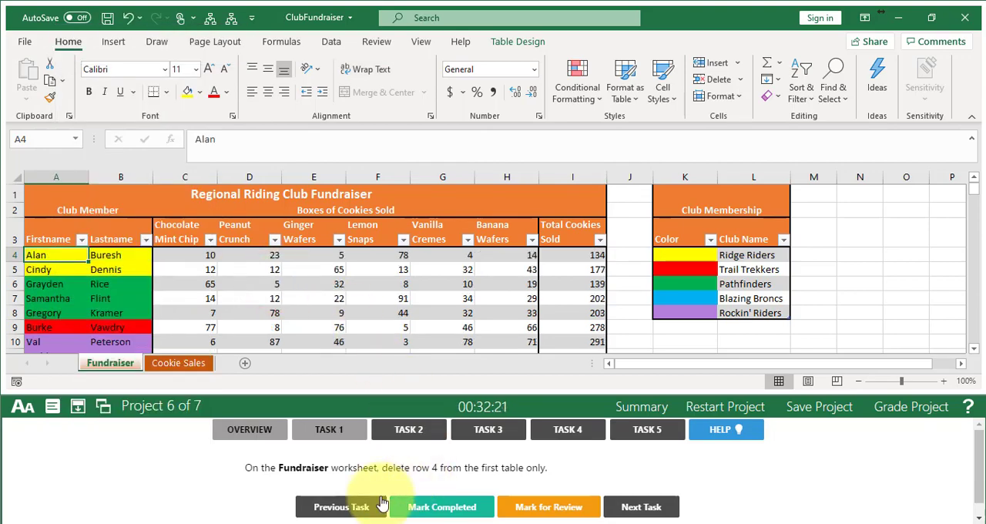
pyautogui.click(440, 509)
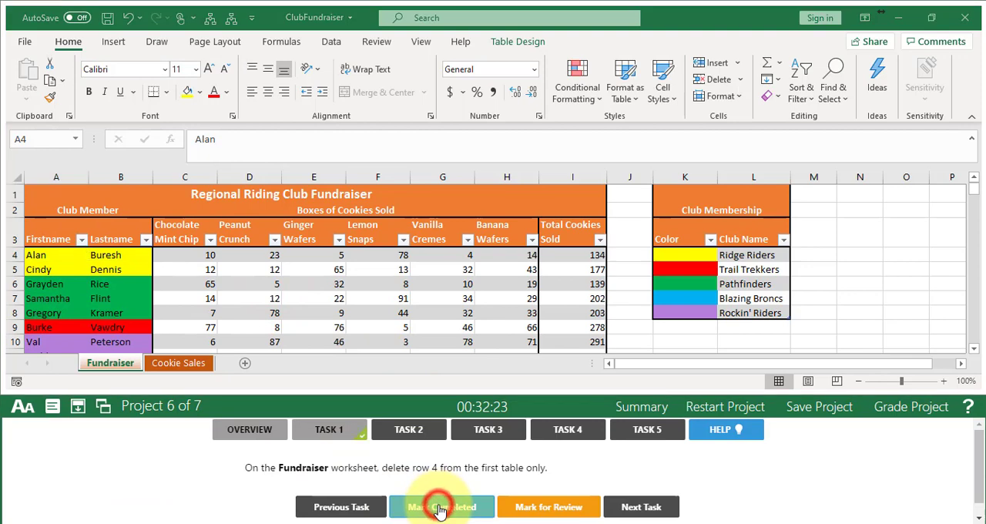
pyautogui.click(651, 506)
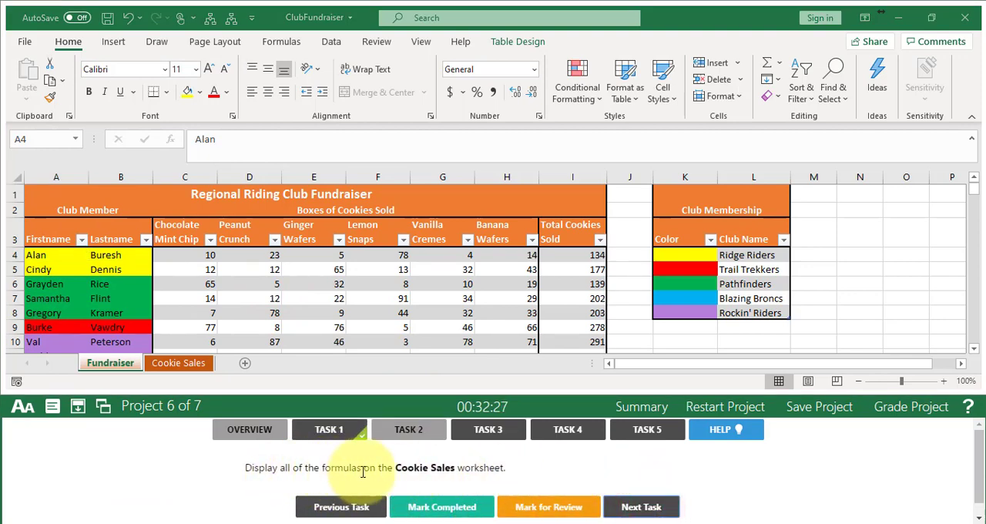
# - Display all formulas on the Cookie Sales worksheet, mark Task 2 completed and advance to Task 3
pyautogui.click(184, 364)
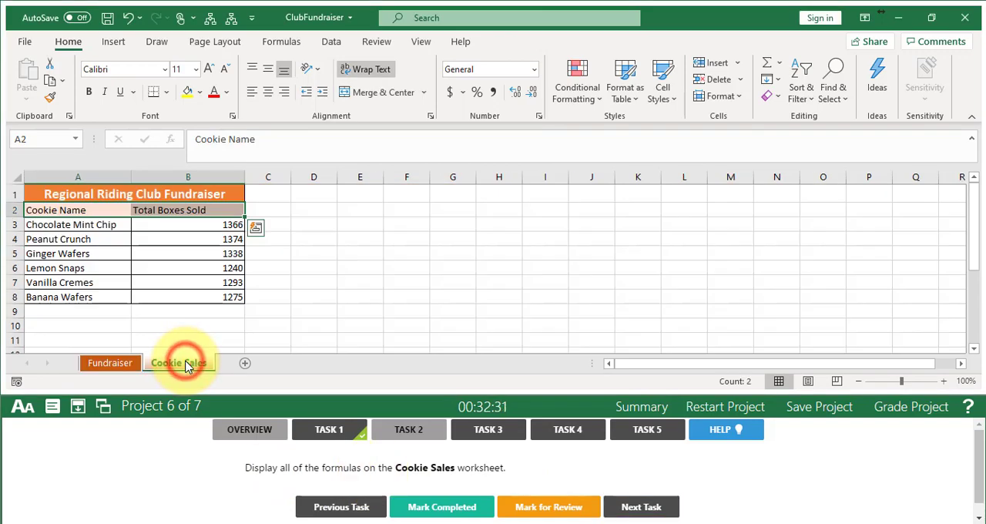
pyautogui.click(291, 43)
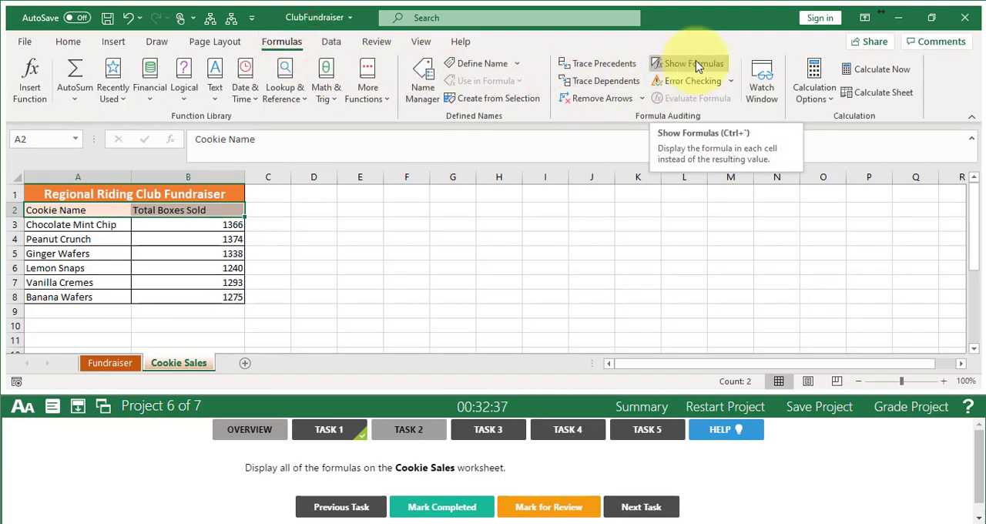
pyautogui.click(695, 62)
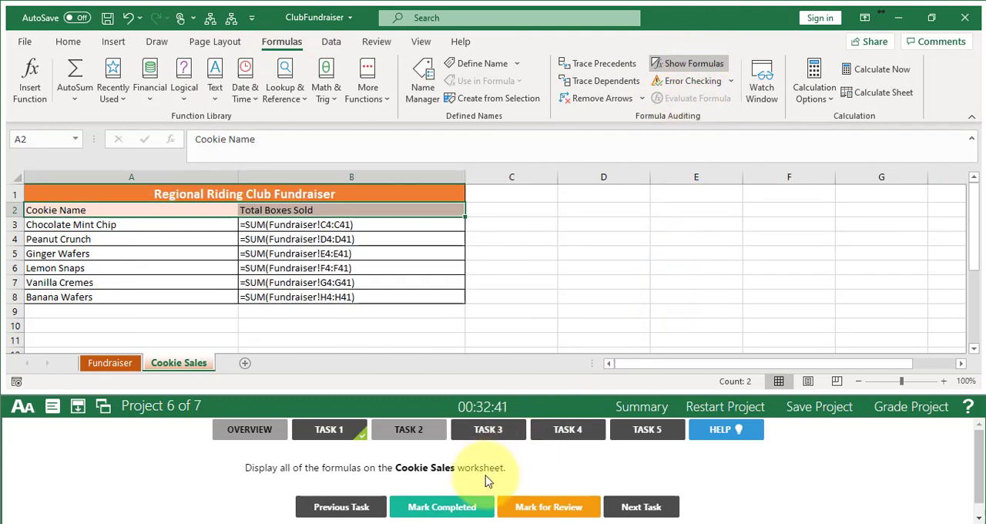
pyautogui.click(453, 504)
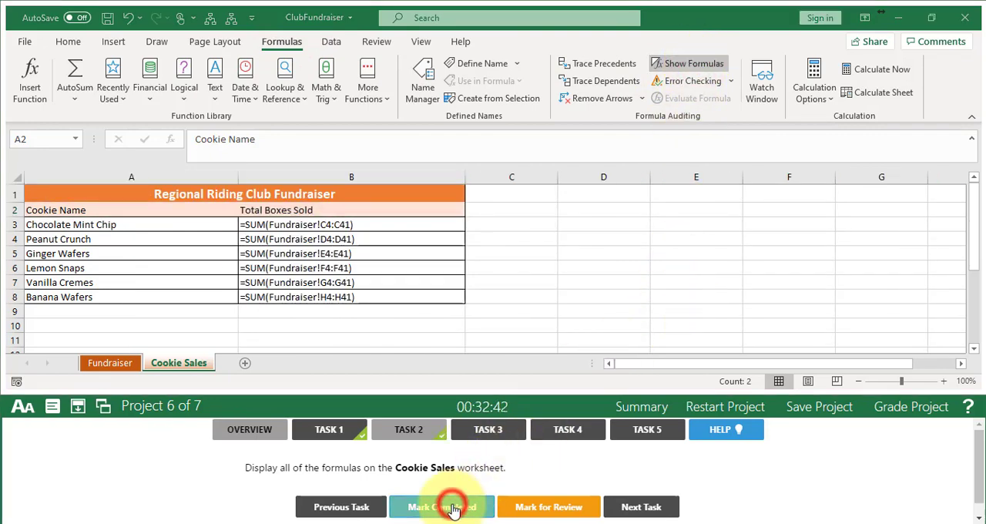
pyautogui.click(646, 503)
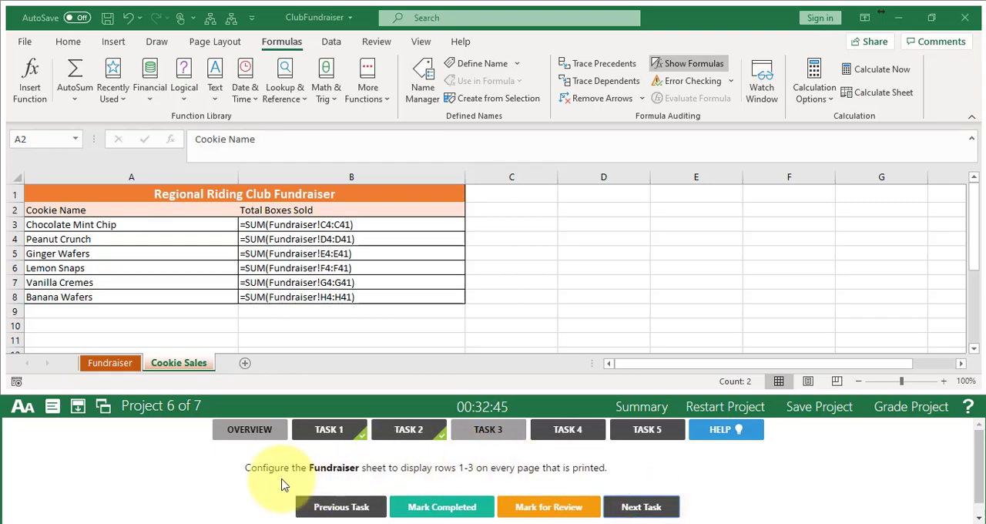
# - Set rows 1-3 to repeat at the top of every printed page on the Fundraiser sheet, mark Task 3 completed and advance to Task 4
pyautogui.click(100, 361)
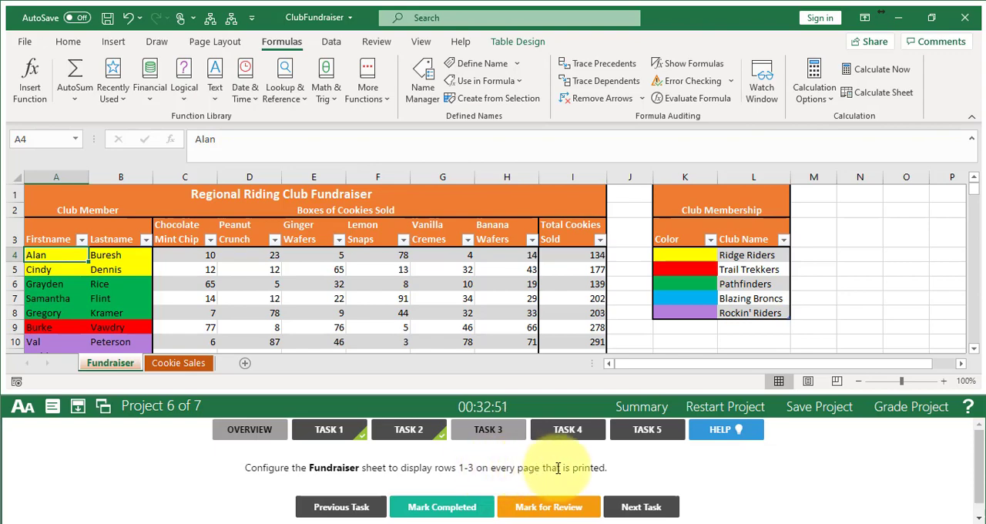
pyautogui.doubleClick(586, 468)
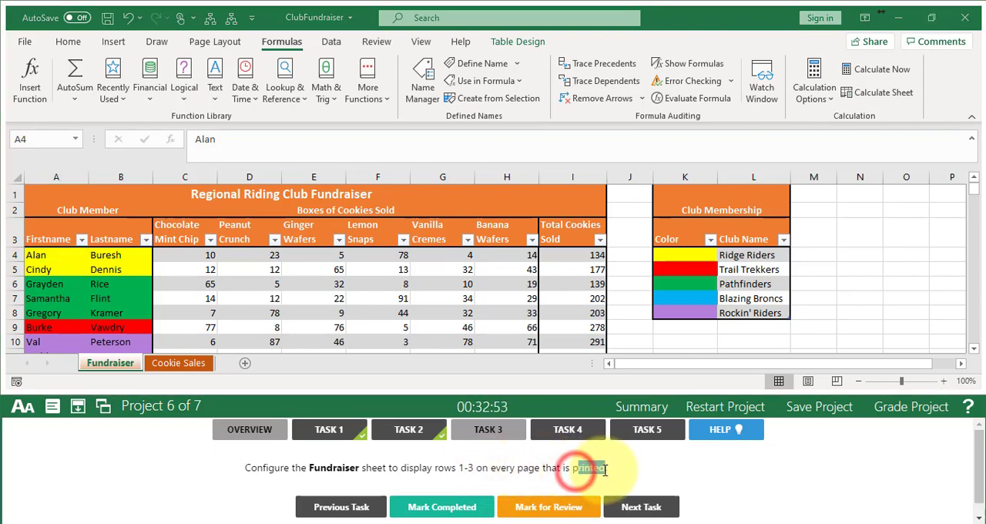
pyautogui.click(594, 469)
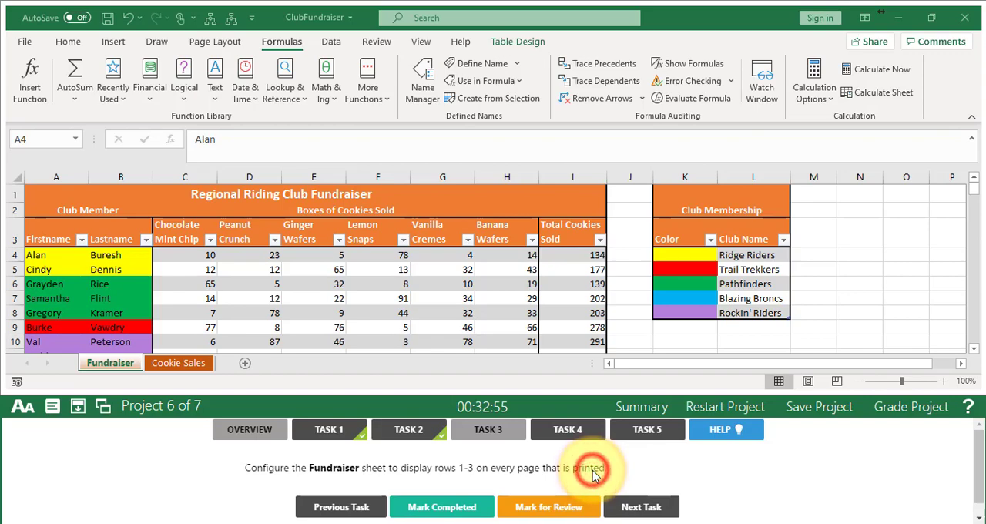
pyautogui.click(216, 44)
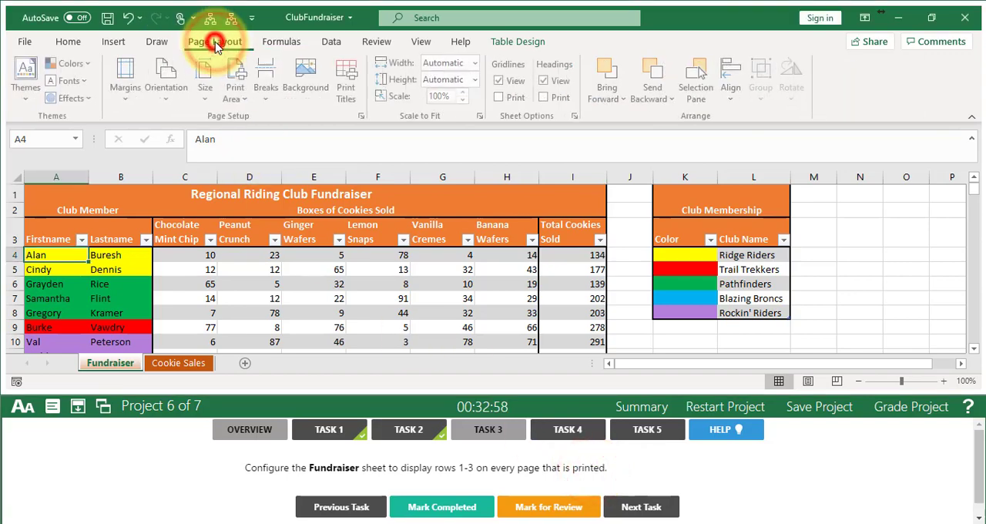
pyautogui.click(345, 77)
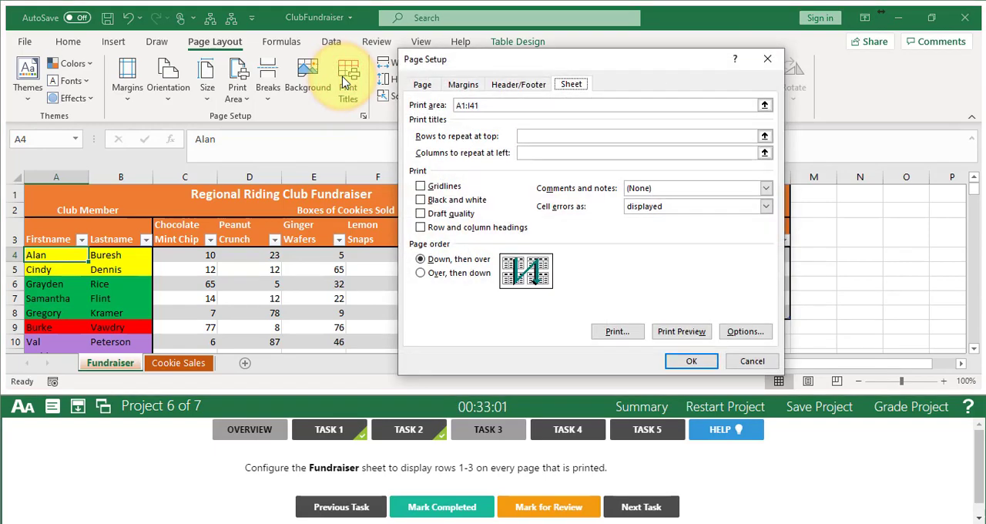
pyautogui.click(537, 134)
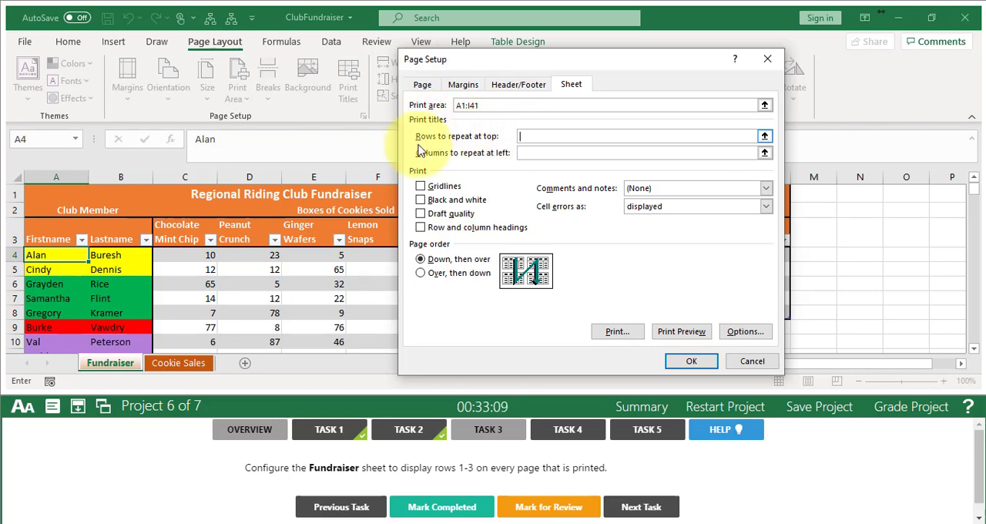
pyautogui.moveTo(14, 196); pyautogui.dragTo(14, 239)
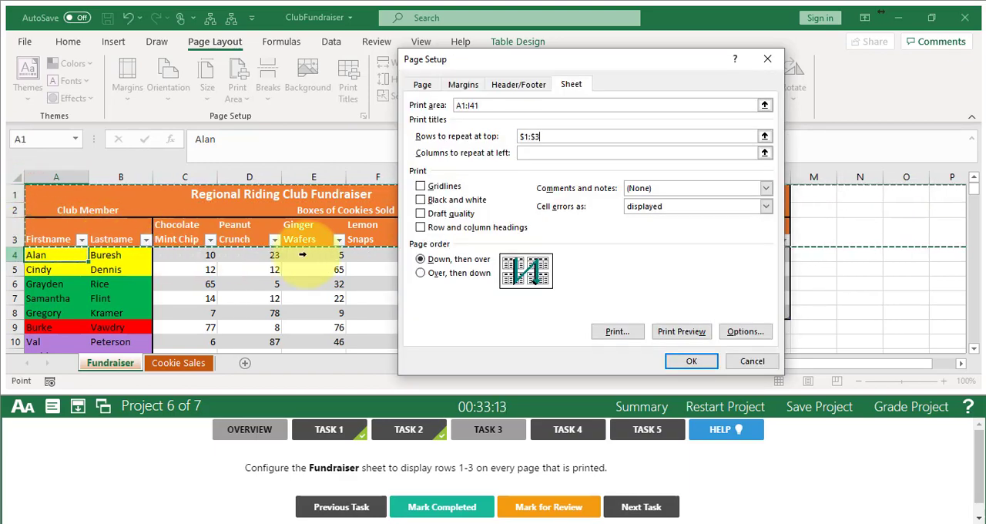
pyautogui.click(691, 362)
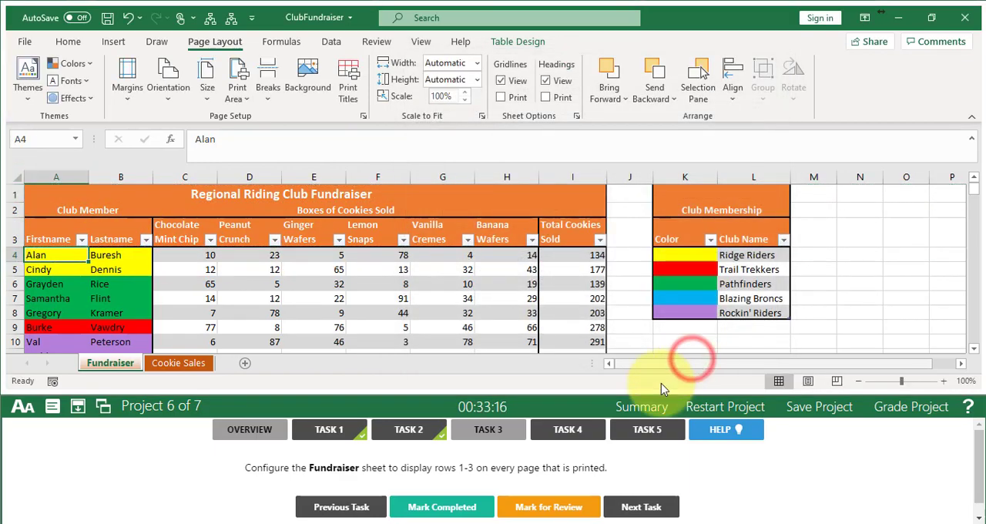
pyautogui.click(435, 508)
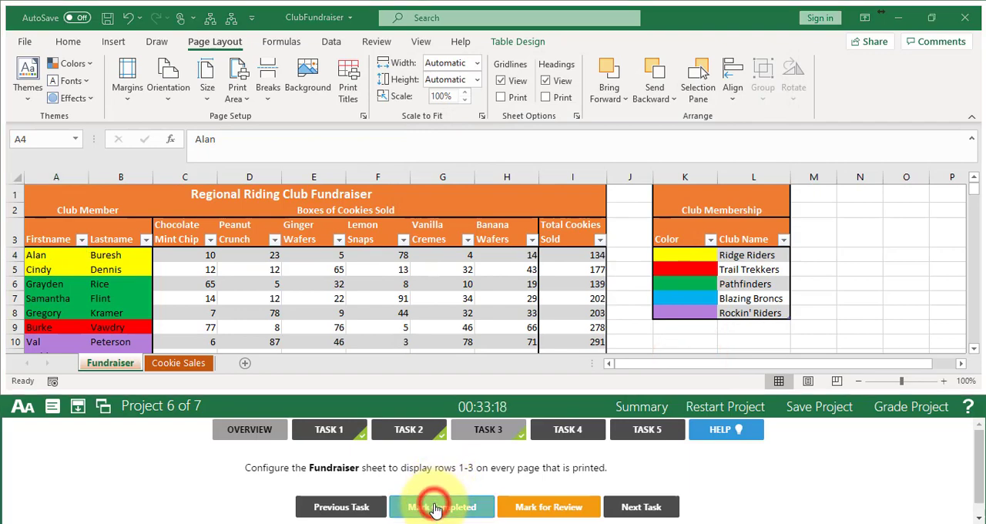
pyautogui.click(645, 507)
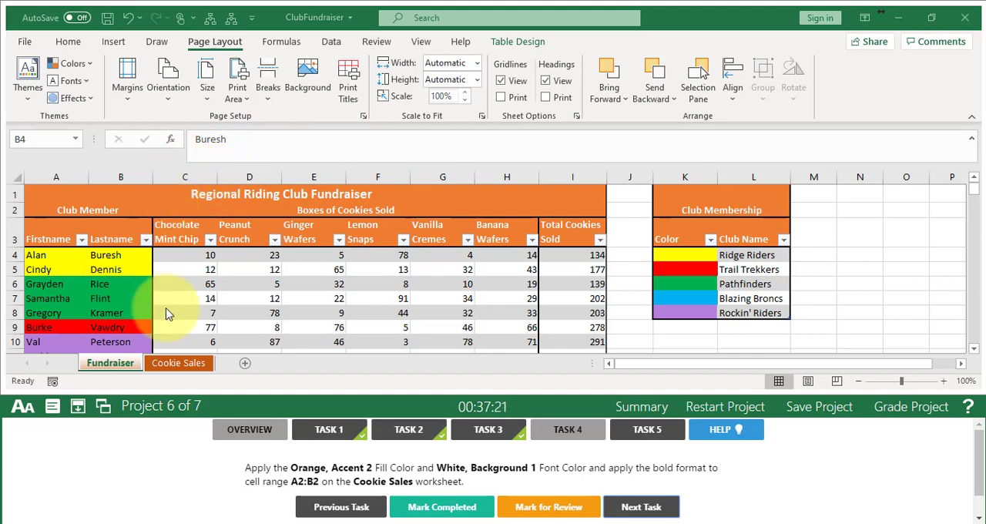
# - Apply the Orange, Accent 2 fill color to cell range A2:B2 on the Cookie Sales worksheet
pyautogui.click(179, 362)
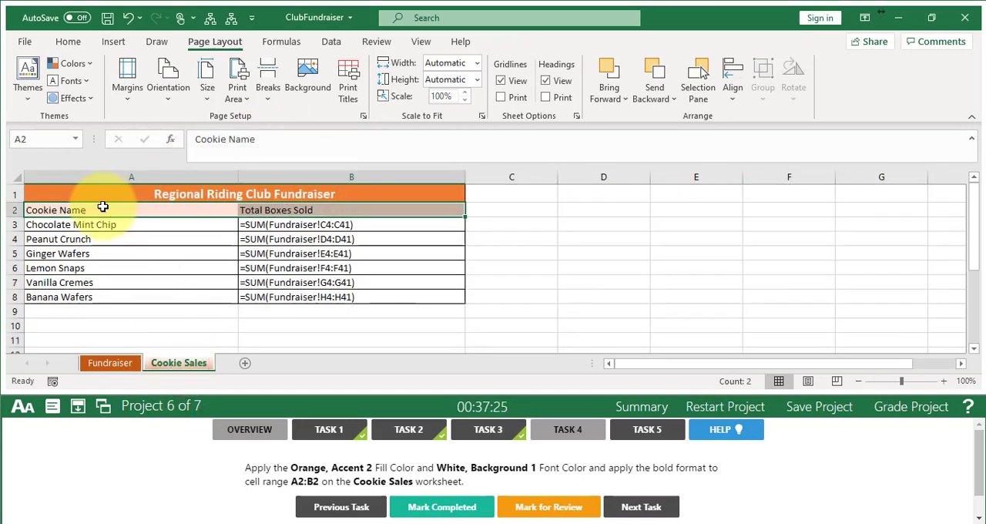
pyautogui.moveTo(97, 210); pyautogui.dragTo(262, 202)
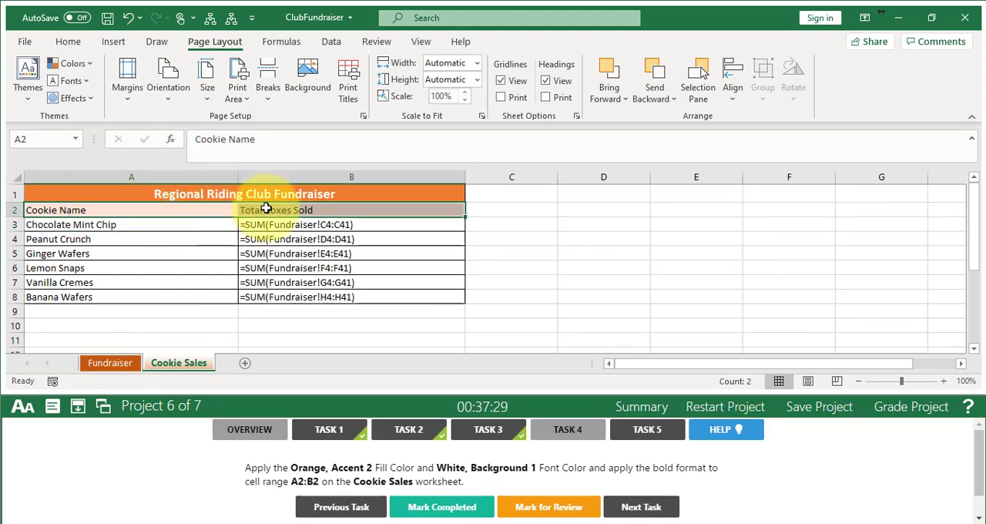
pyautogui.click(68, 41)
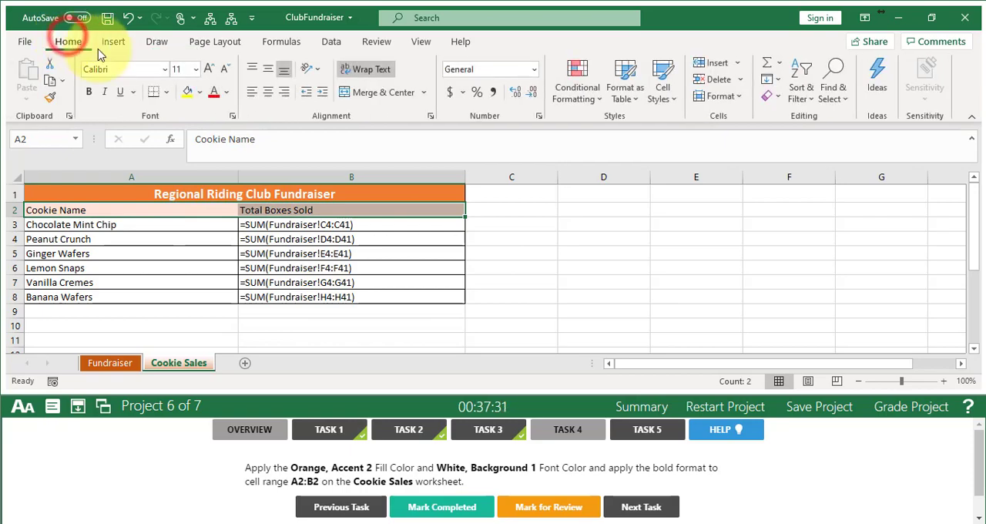
pyautogui.click(200, 93)
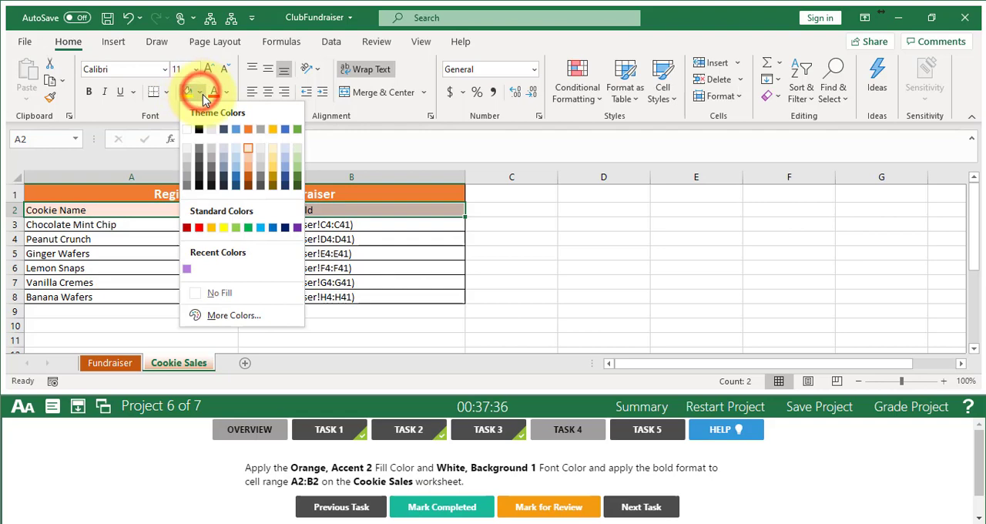
pyautogui.click(248, 129)
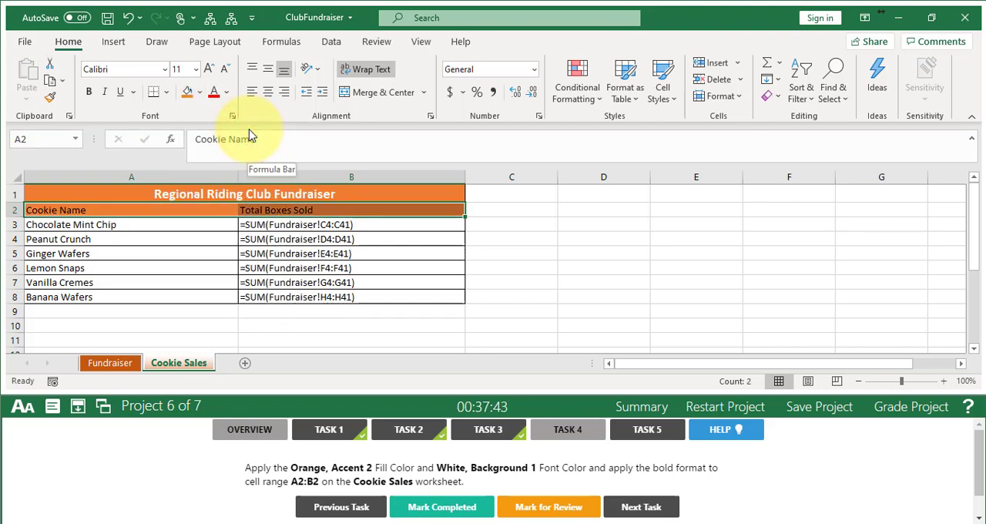
# - Format the A2:B2 text as bold with the White, Background 1 font color, mark Task 4 completed and advance to Task 5
pyautogui.click(227, 93)
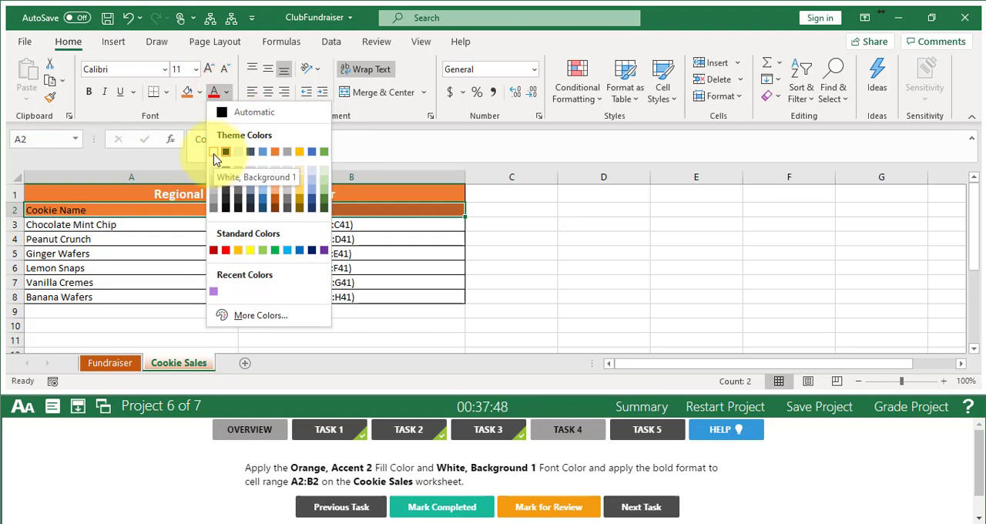
pyautogui.click(215, 155)
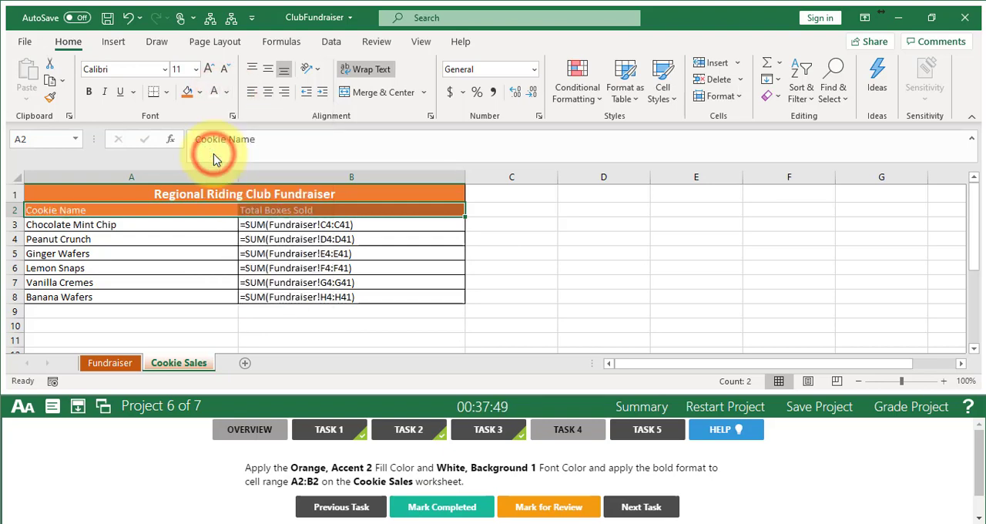
pyautogui.click(88, 93)
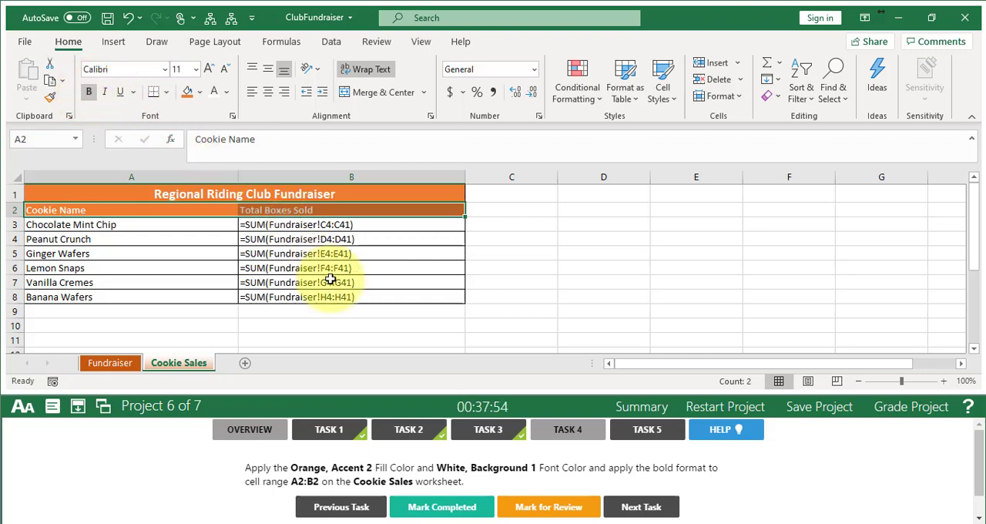
pyautogui.click(428, 512)
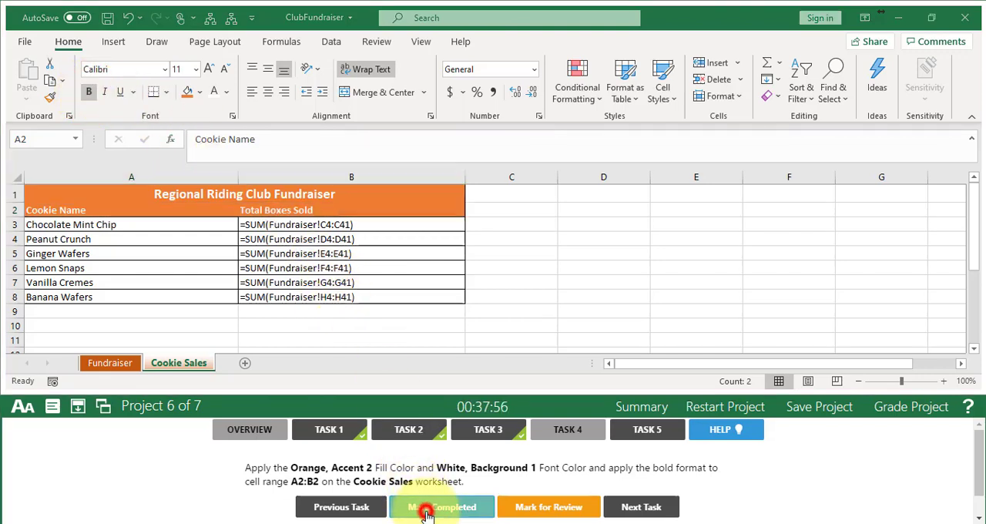
pyautogui.click(646, 509)
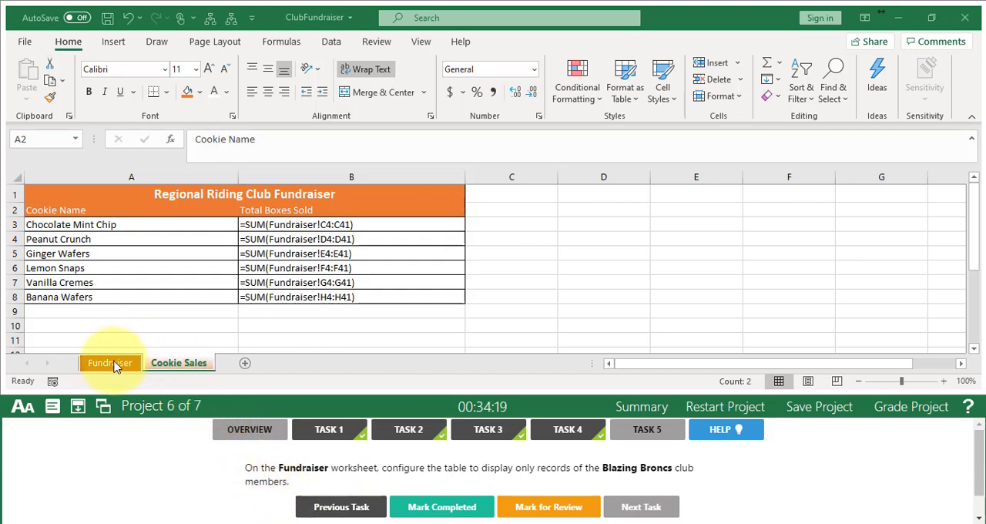
# - Switch to the Fundraiser worksheet for Task 5
pyautogui.click(111, 363)
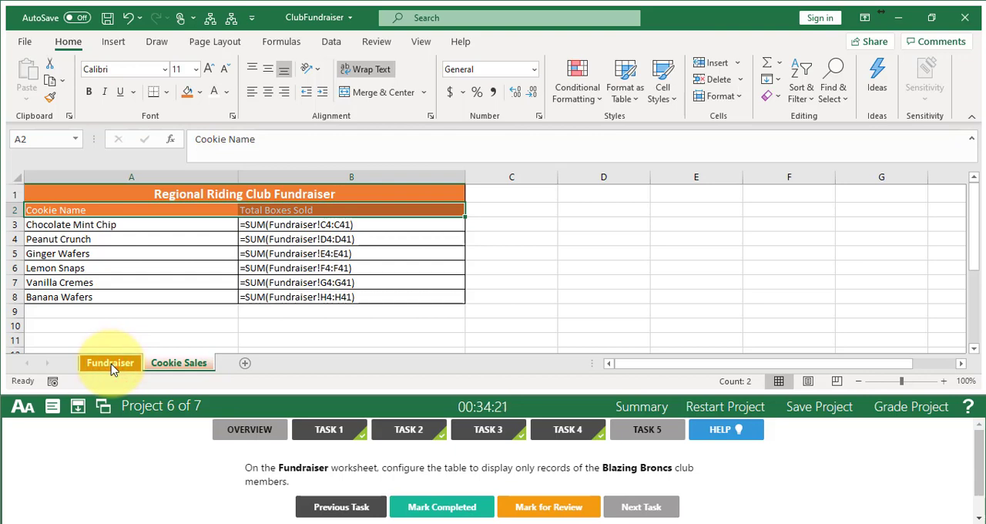
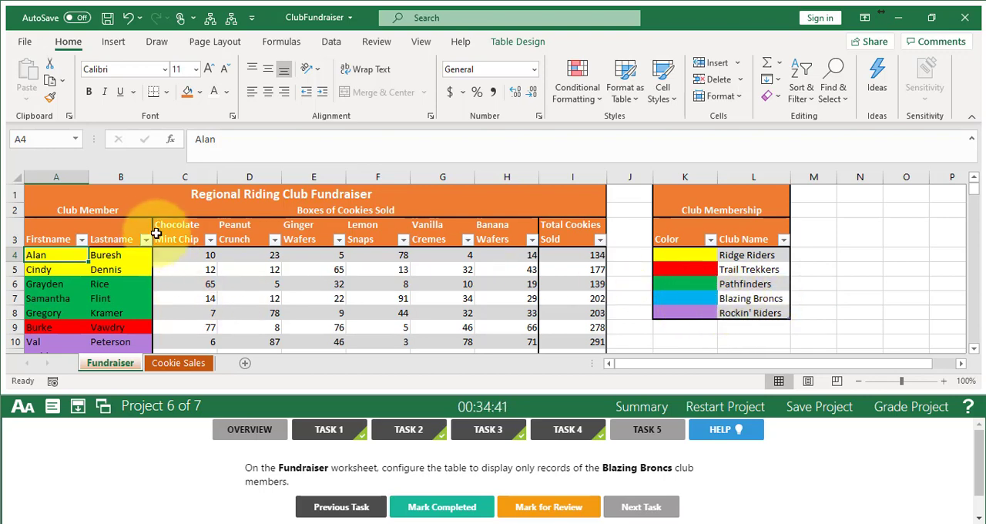
# - Filter the Firstname column by the blue cell color to show only Blazing Broncs members, and mark Task 5 completed
pyautogui.click(975, 354)
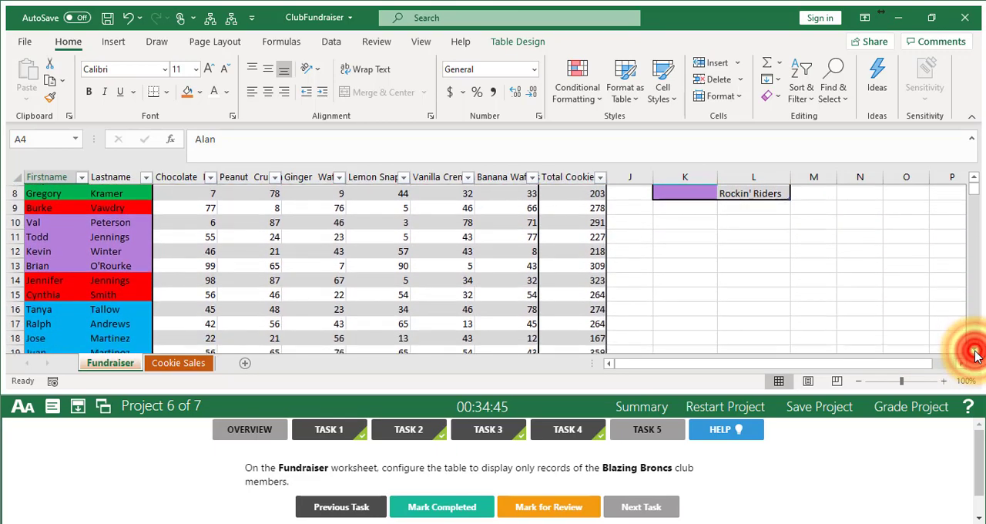
pyautogui.moveTo(975, 354); pyautogui.dragTo(975, 354)
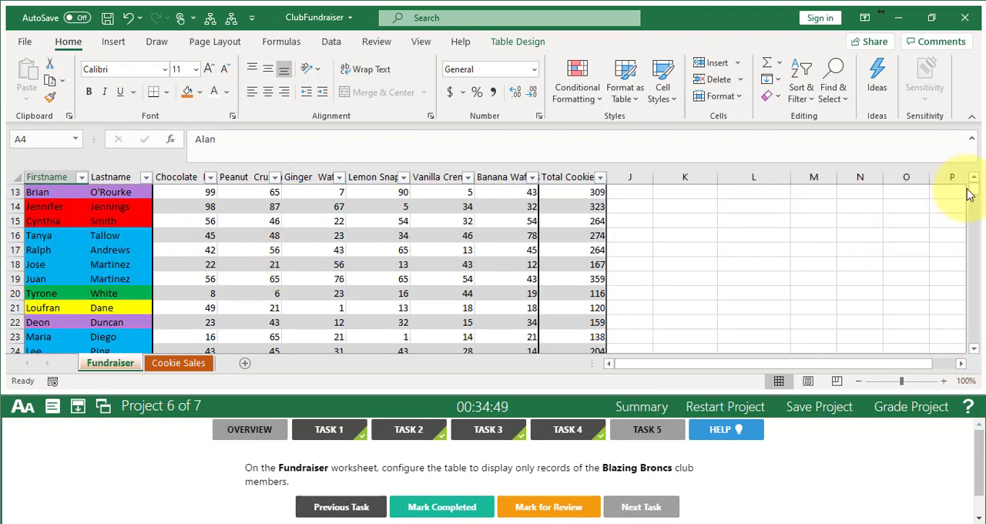
pyautogui.moveTo(974, 177); pyautogui.dragTo(974, 177)
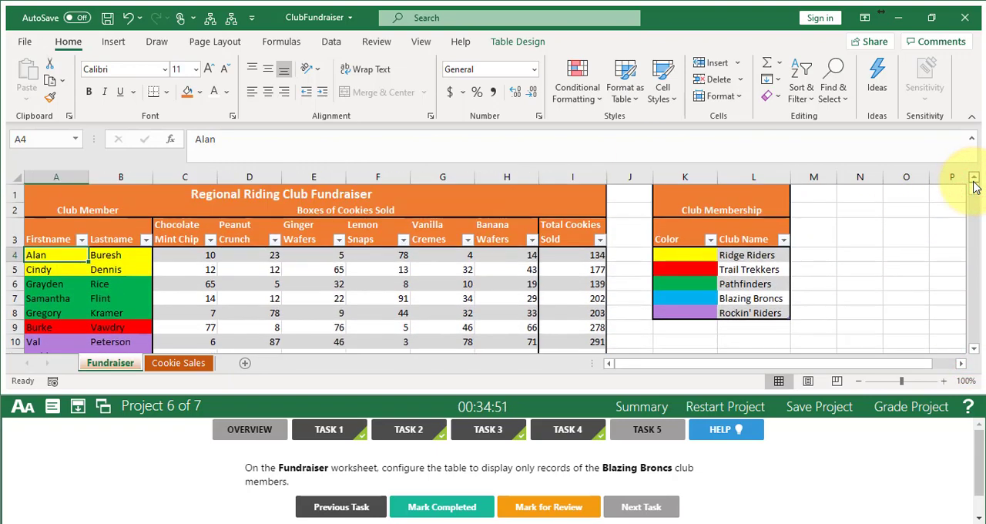
pyautogui.click(82, 240)
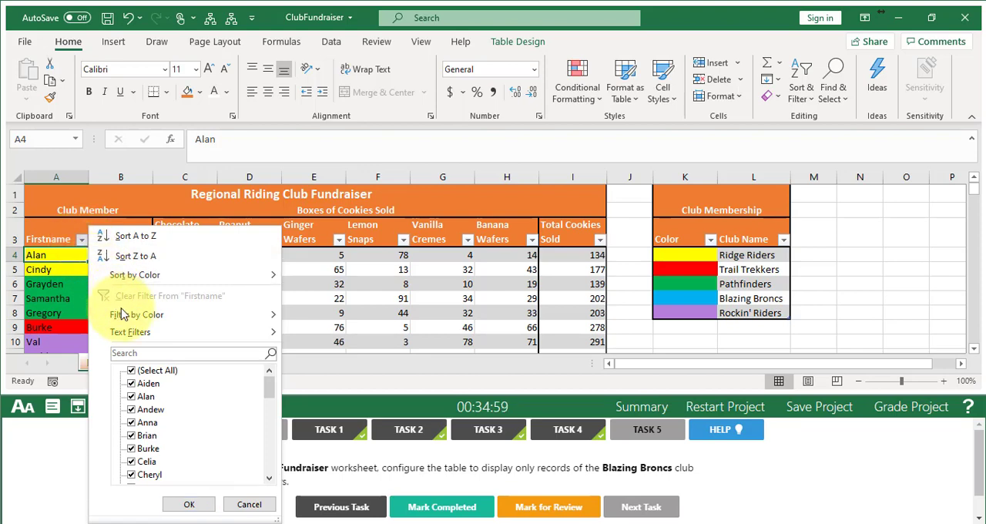
pyautogui.moveTo(123, 318)
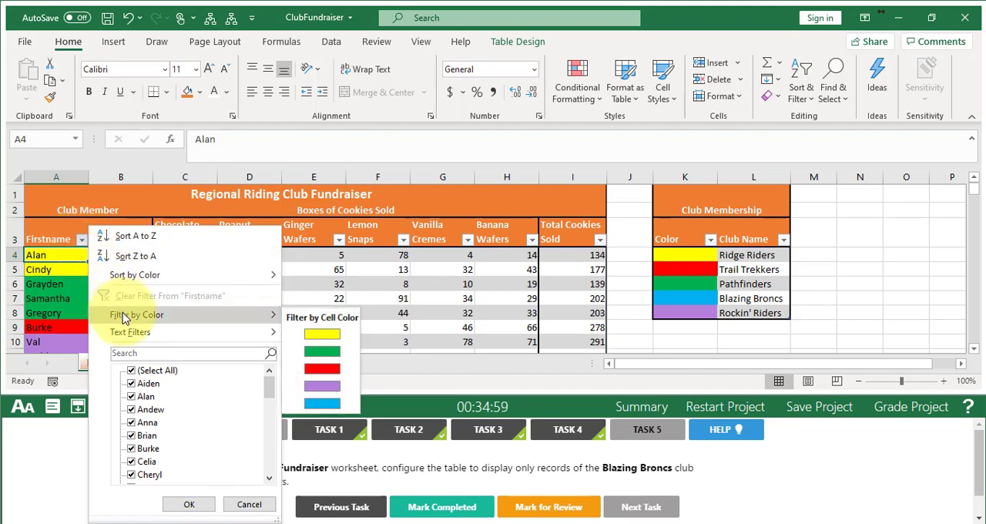
pyautogui.click(327, 406)
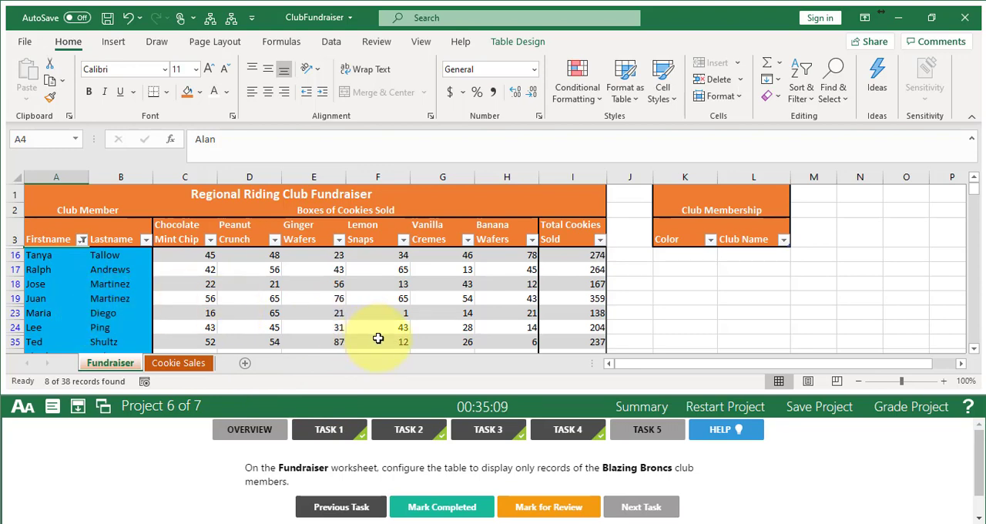
pyautogui.click(433, 513)
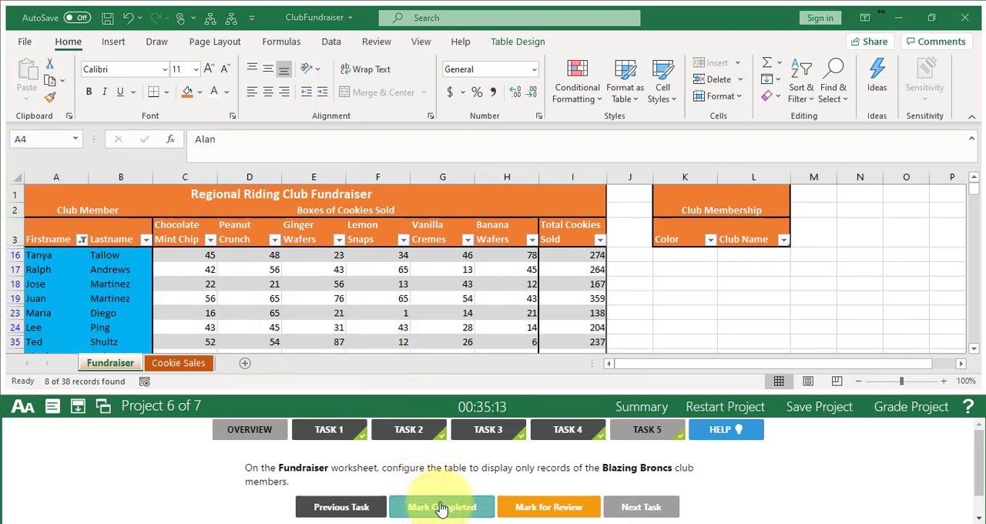
# - Grade the Club Fundraiser project, continue to the Forest Nursery project and open its Task 1
pyautogui.click(922, 414)
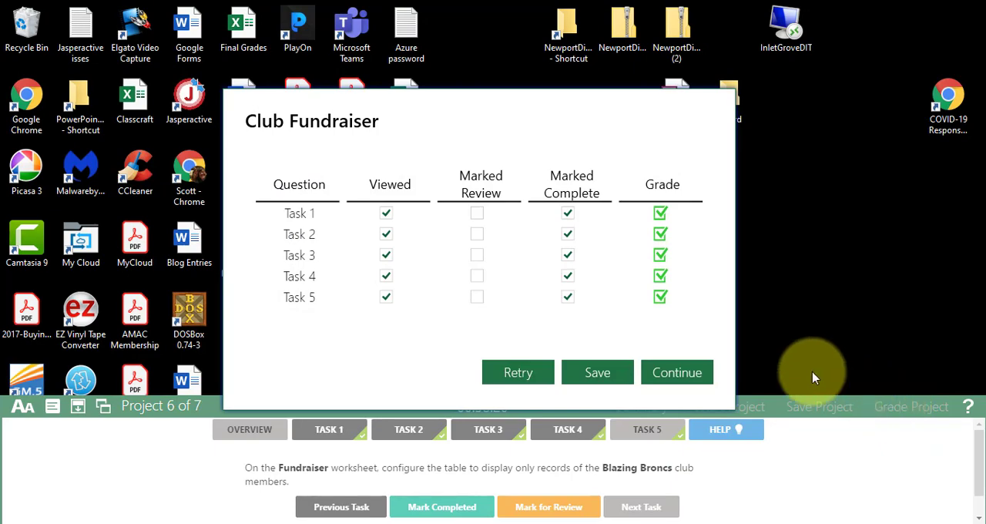
pyautogui.click(686, 374)
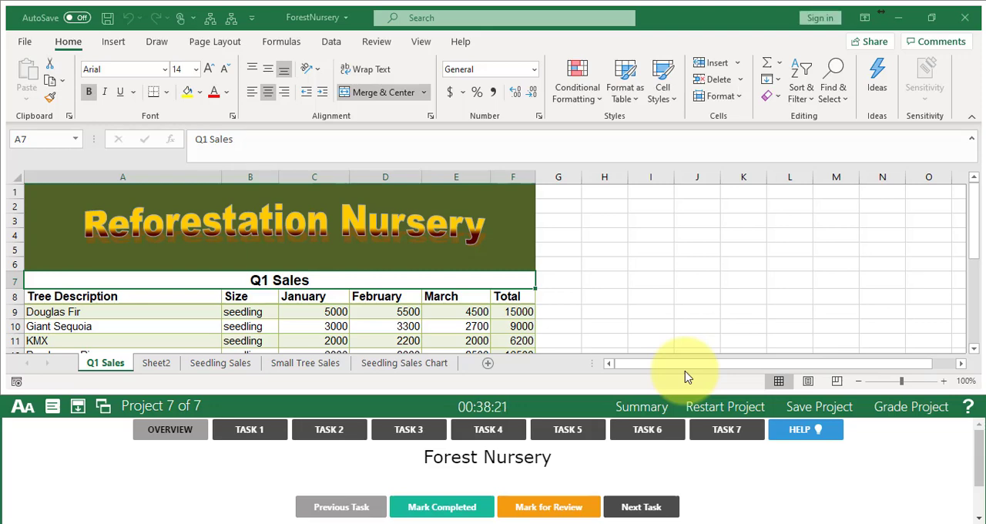
pyautogui.click(251, 432)
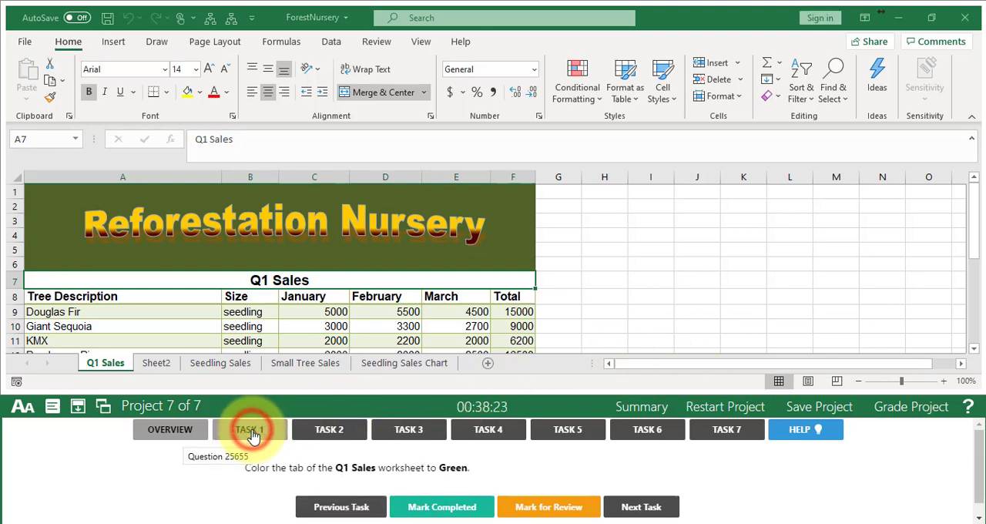
# - Color the Q1 Sales worksheet tab Green, mark Task 1 completed and advance to Task 2
pyautogui.rightClick(104, 364)
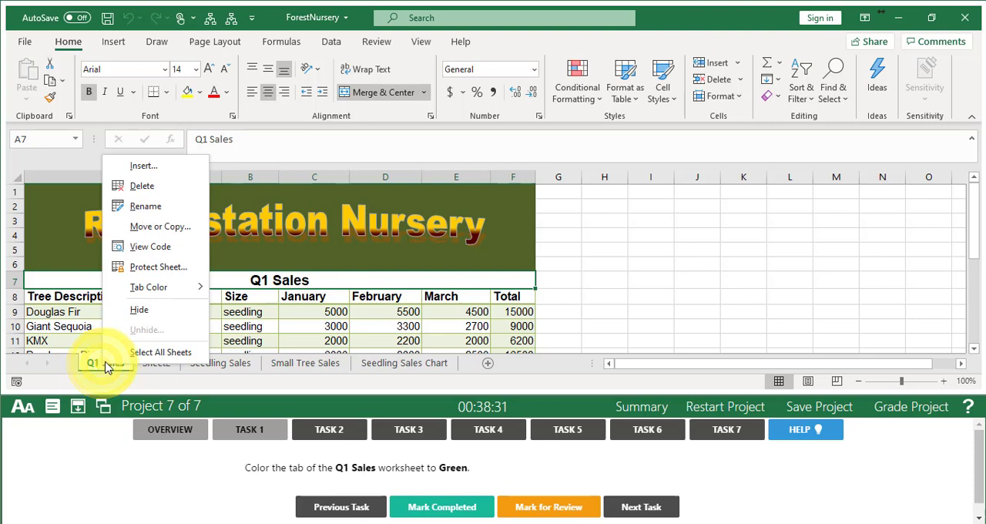
pyautogui.moveTo(178, 294)
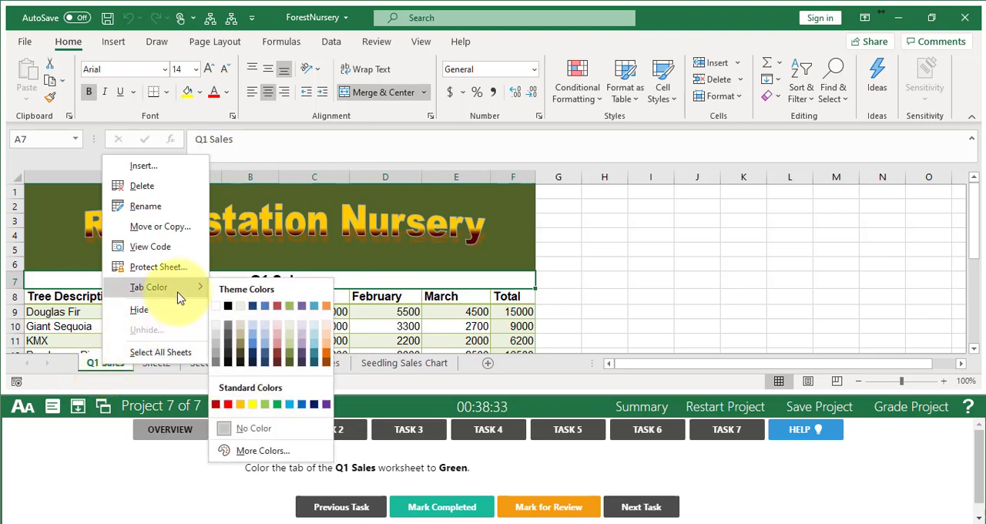
pyautogui.click(275, 405)
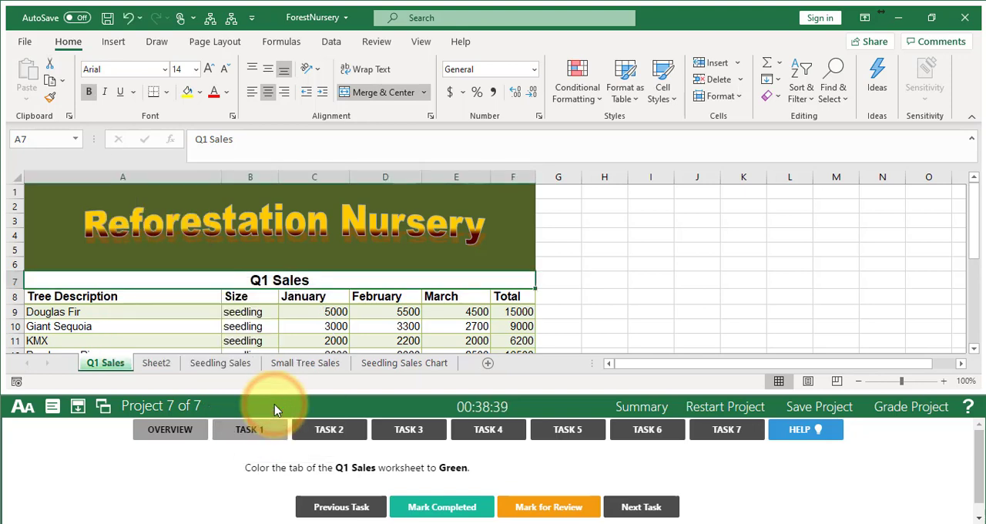
pyautogui.click(410, 497)
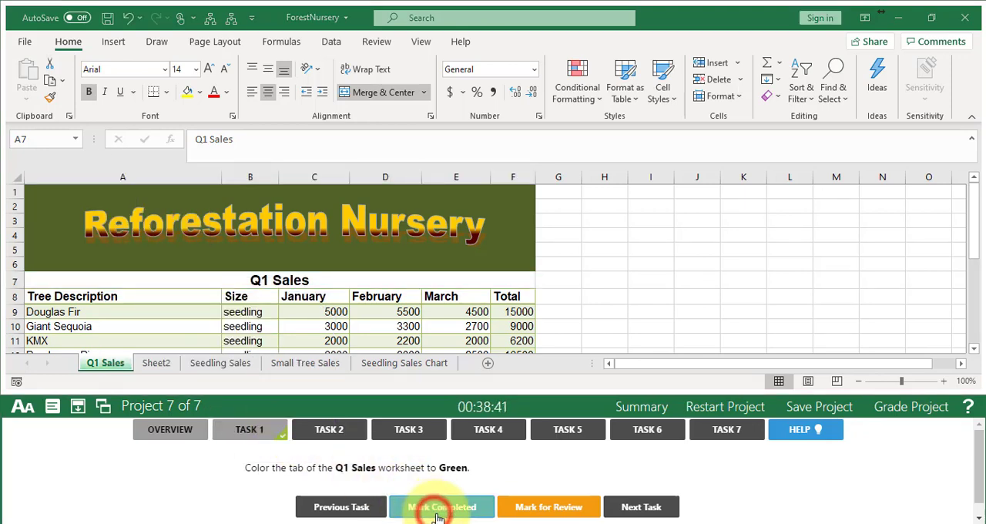
pyautogui.click(617, 512)
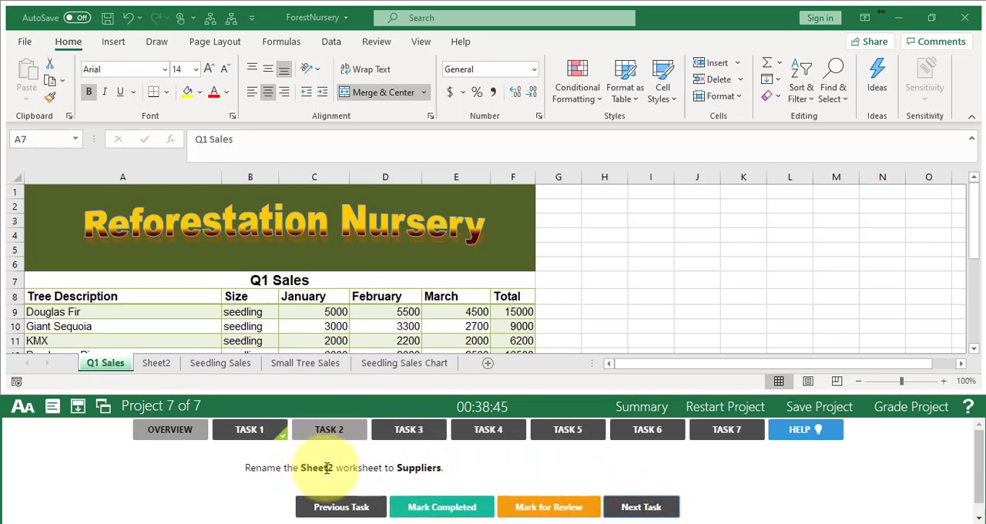
# - Rename the Sheet2 worksheet to Suppliers, mark Task 2 completed and advance to Task 3
pyautogui.click(156, 364)
pyautogui.doubleClick(157, 364)
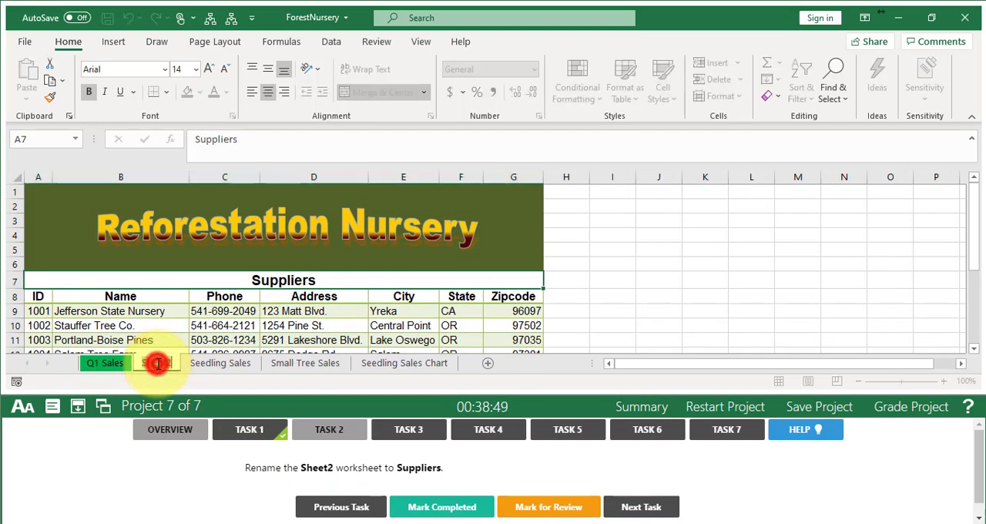
pyautogui.write('S')
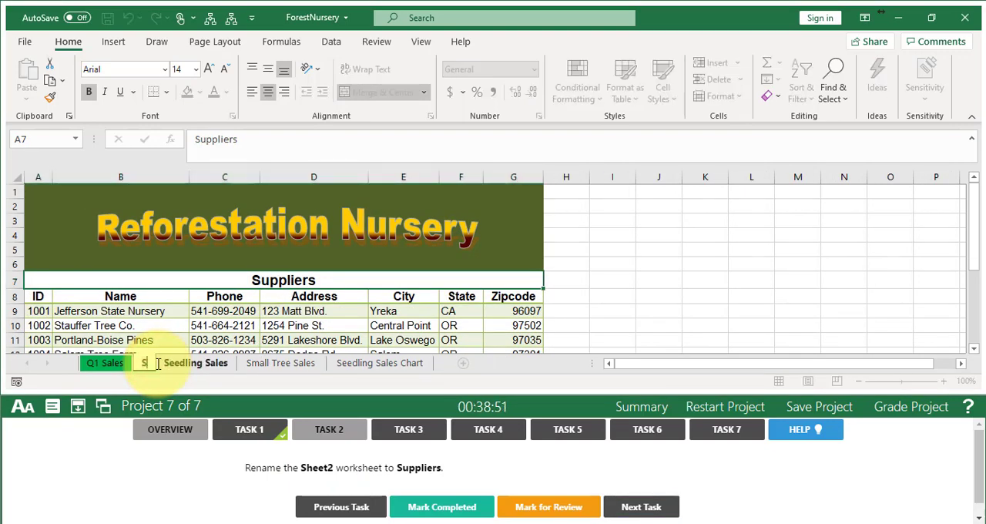
pyautogui.write('uppliers')
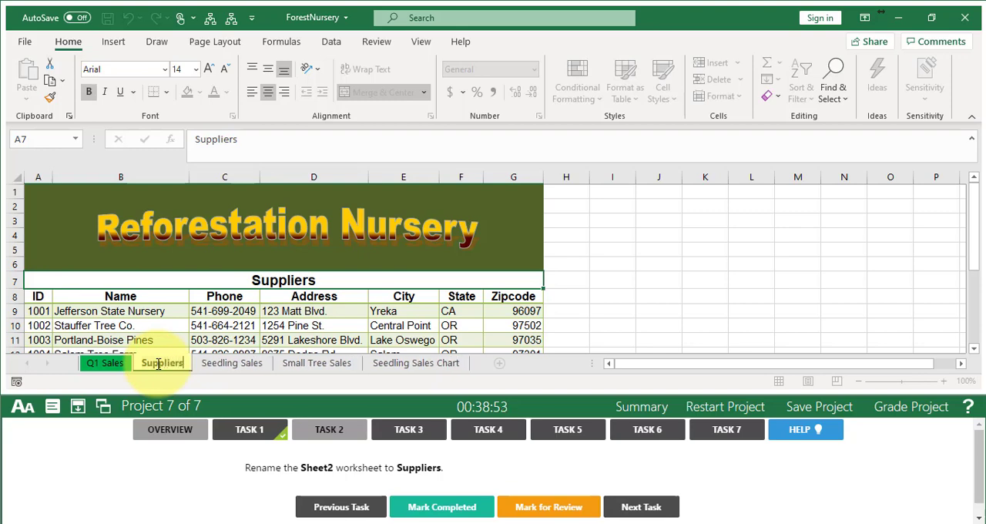
pyautogui.press('Return')
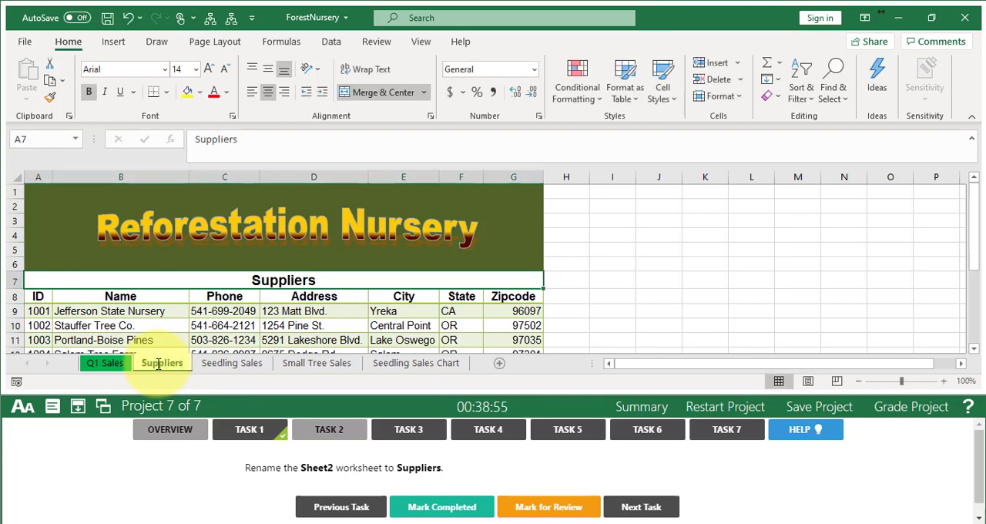
pyautogui.click(436, 510)
pyautogui.click(641, 507)
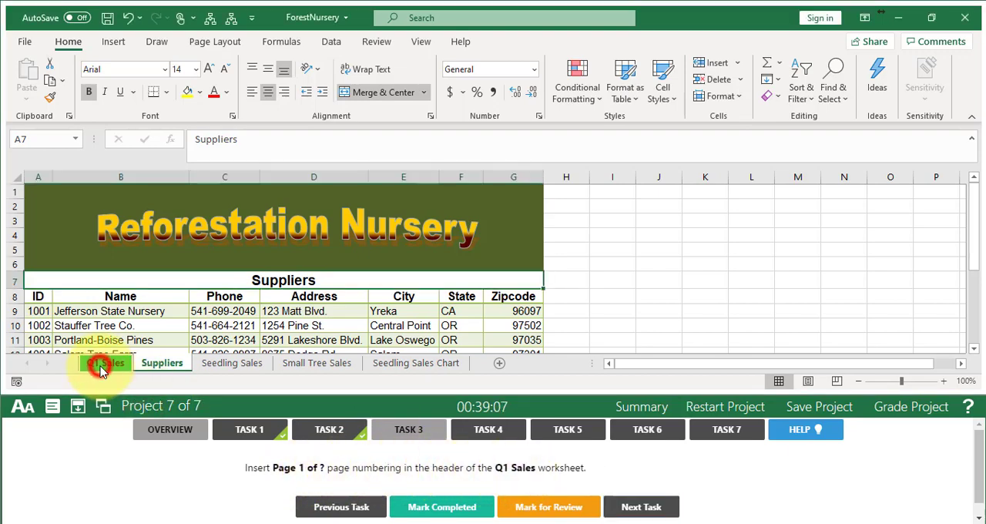
# - Insert the preset "Page 1 of ?" page numbering in the header of the Q1 Sales worksheet
pyautogui.click(102, 368)
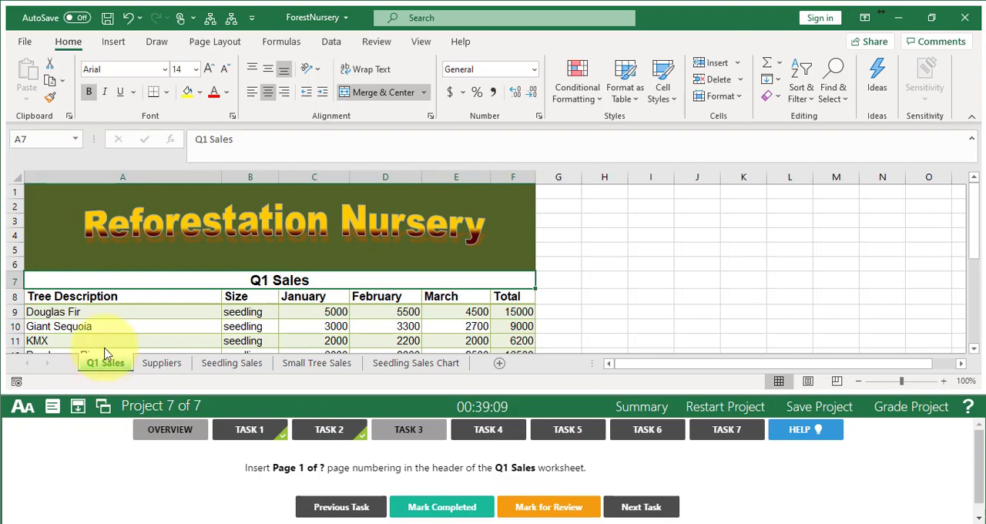
pyautogui.click(116, 40)
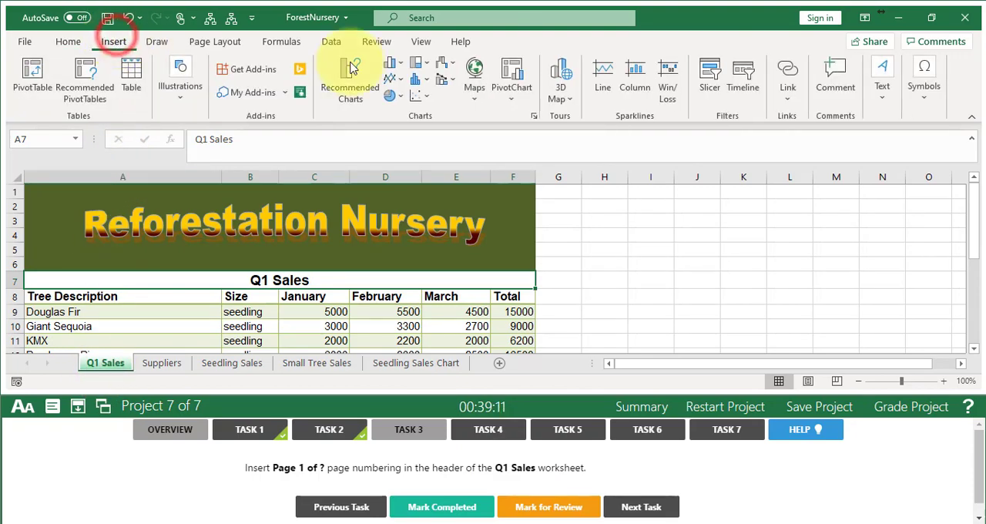
pyautogui.click(882, 87)
pyautogui.click(852, 158)
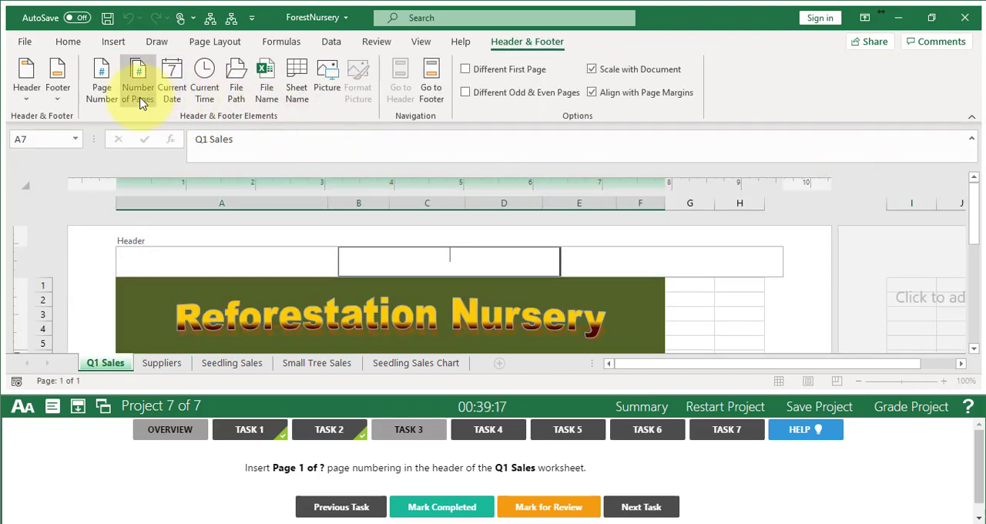
pyautogui.click(26, 91)
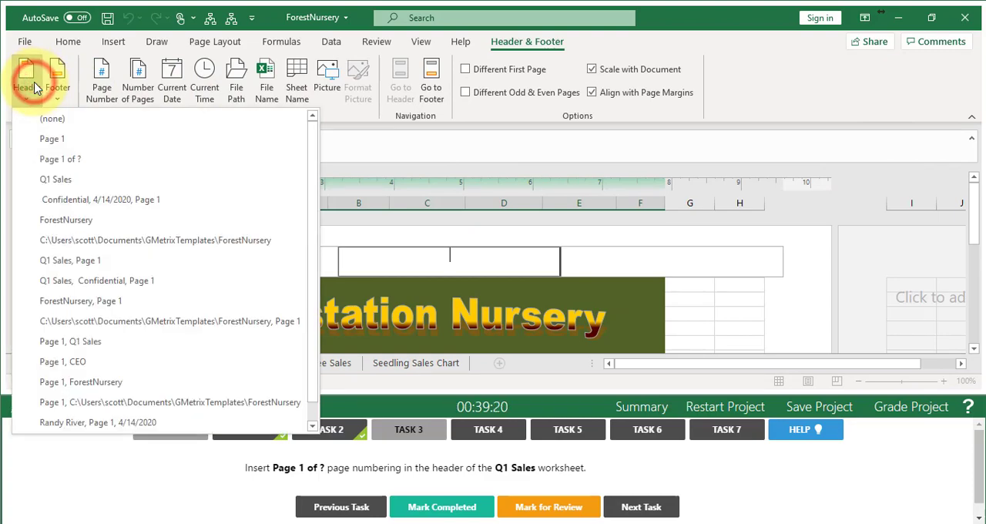
pyautogui.click(61, 164)
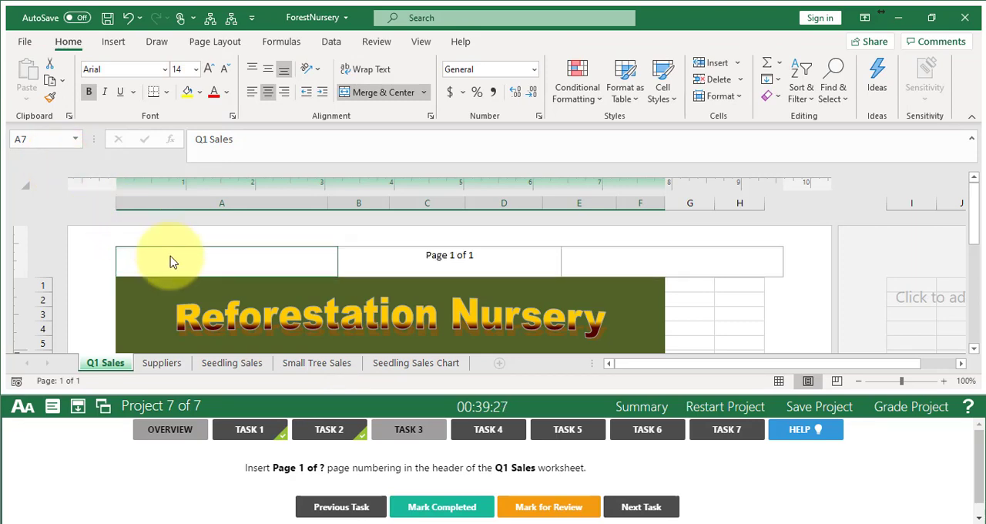
# - Return the Q1 Sales worksheet to Normal view, mark Task 3 completed and advance to Task 4
pyautogui.click(147, 316)
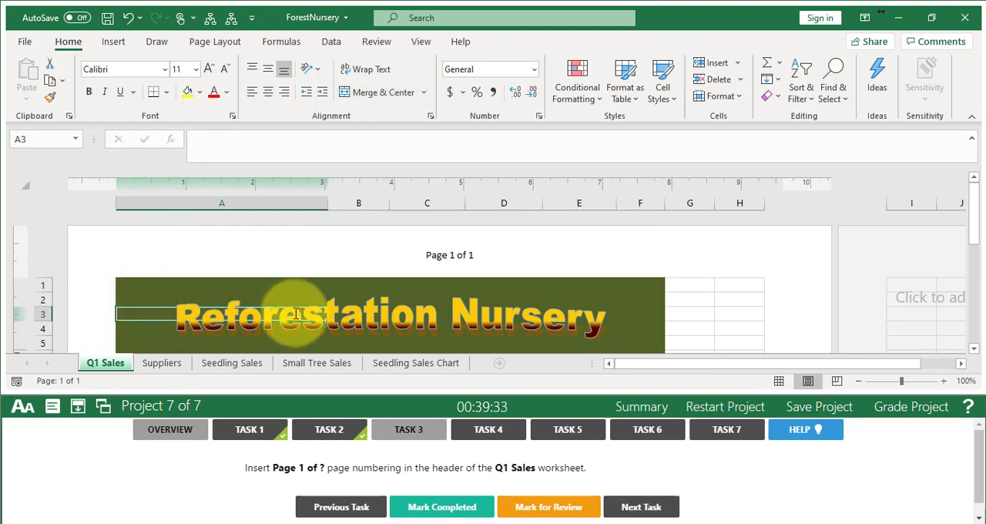
pyautogui.click(778, 382)
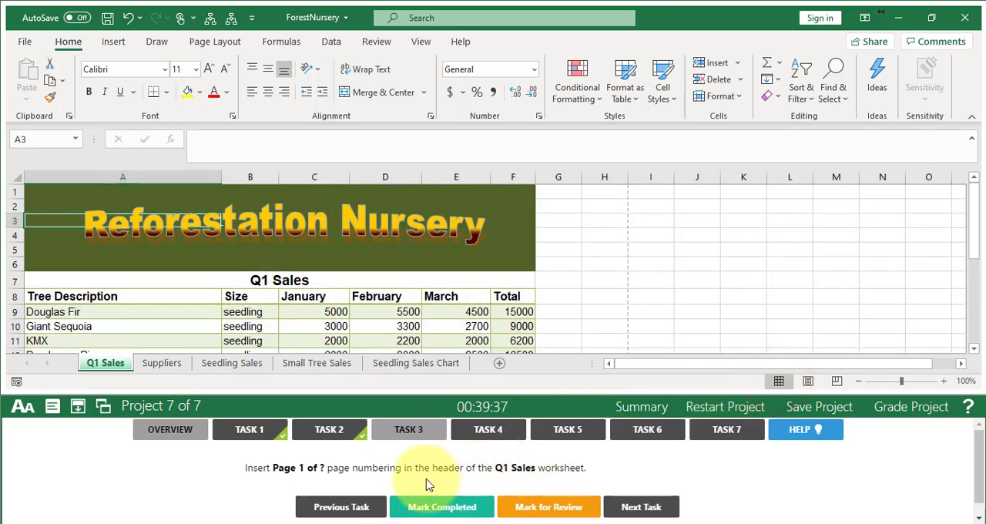
pyautogui.click(415, 502)
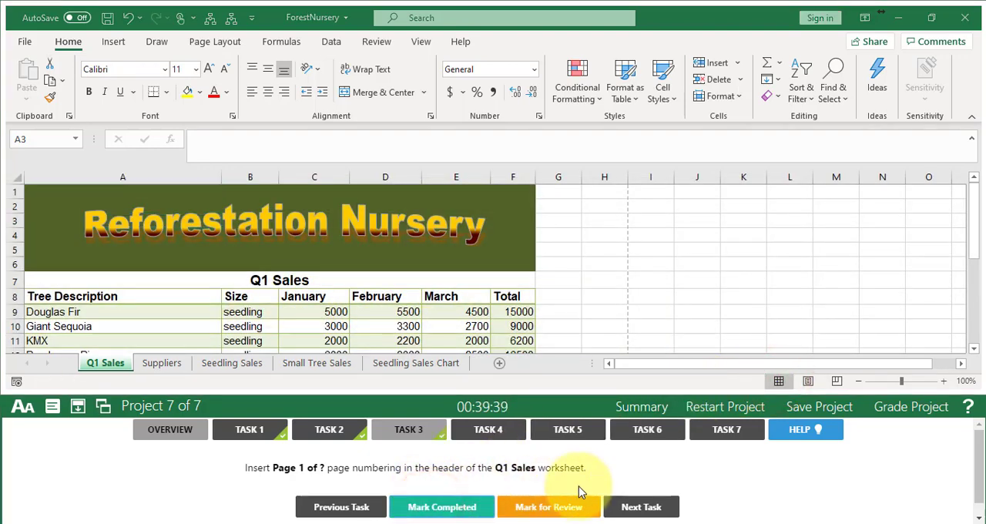
pyautogui.click(639, 506)
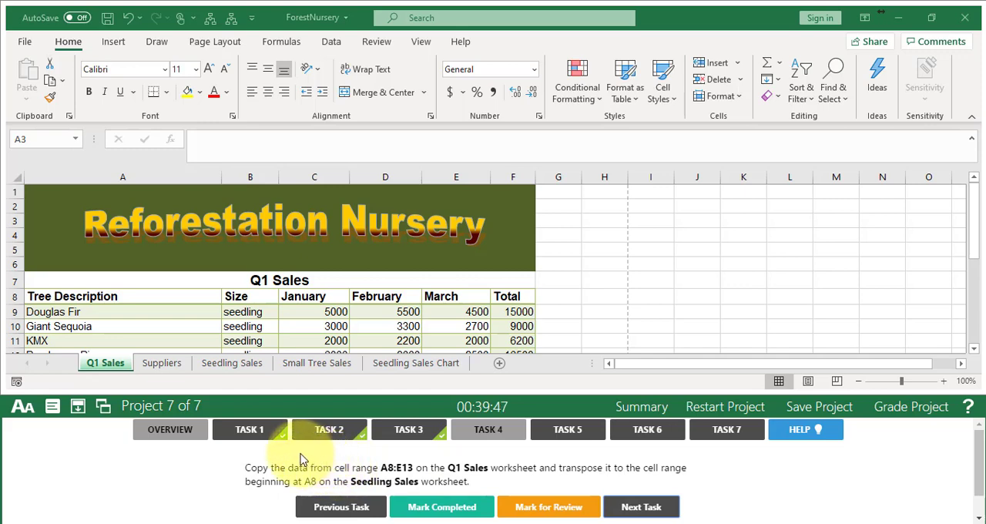
# - Copy cell range A8:E13 on the Q1 Sales worksheet
pyautogui.click(105, 362)
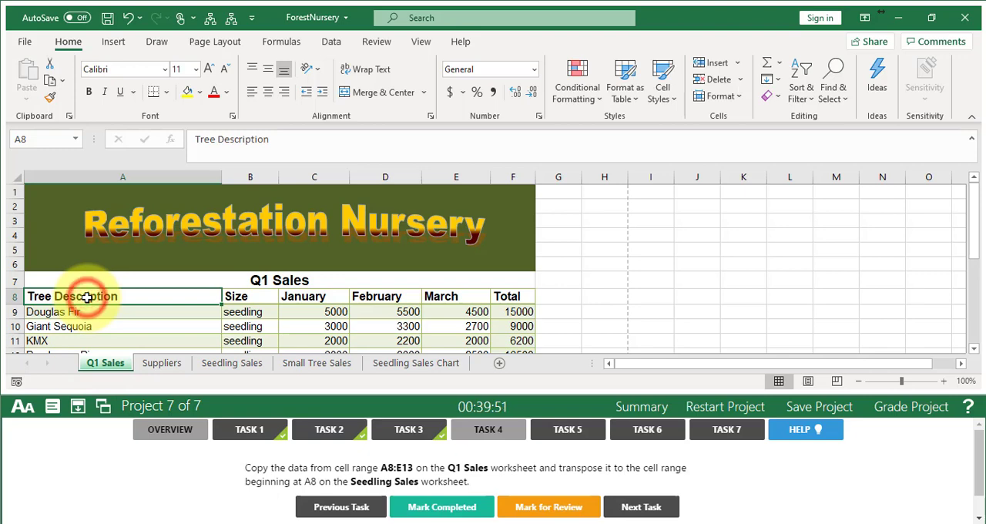
pyautogui.moveTo(89, 297); pyautogui.dragTo(469, 312)
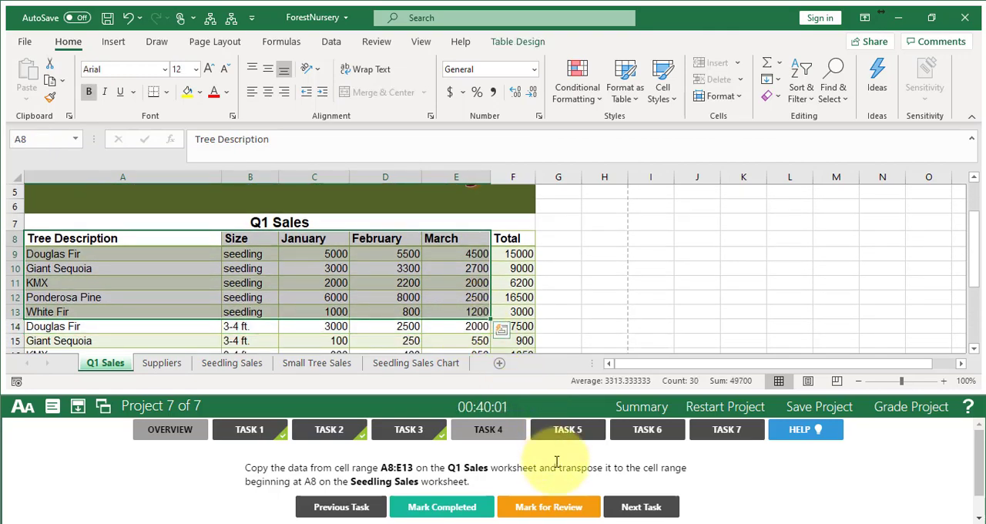
pyautogui.click(50, 84)
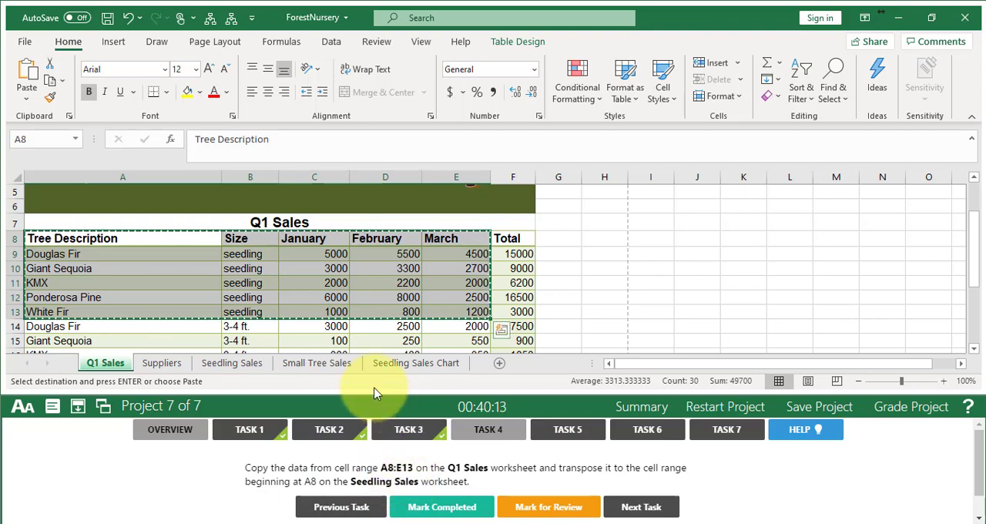
# - Paste the copied data transposed on the Seedling Sales worksheet, starting at cell A8
pyautogui.click(244, 368)
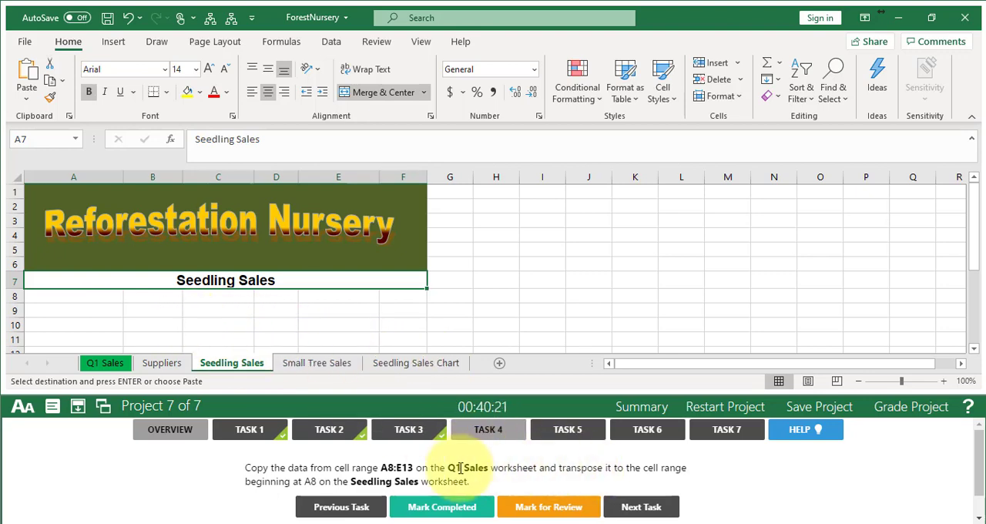
pyautogui.click(82, 295)
pyautogui.click(26, 98)
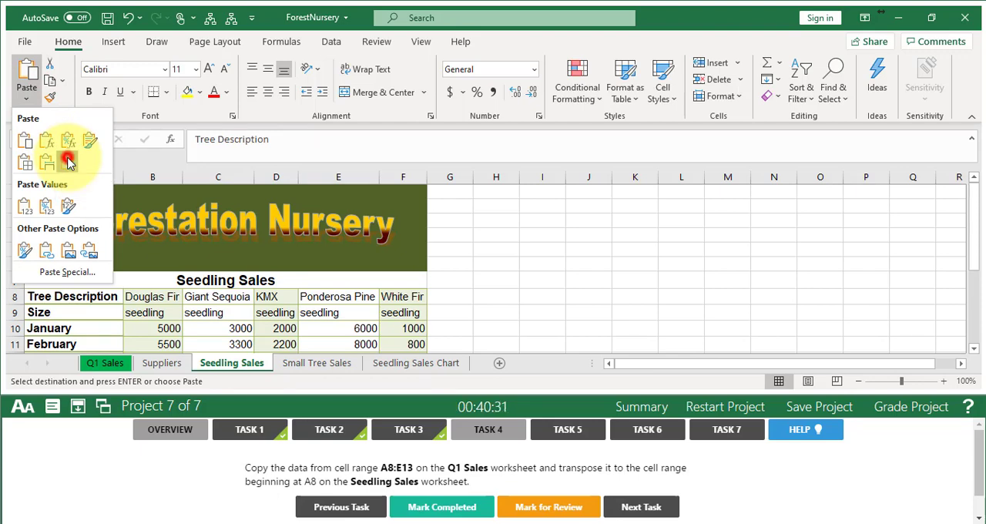
pyautogui.click(69, 162)
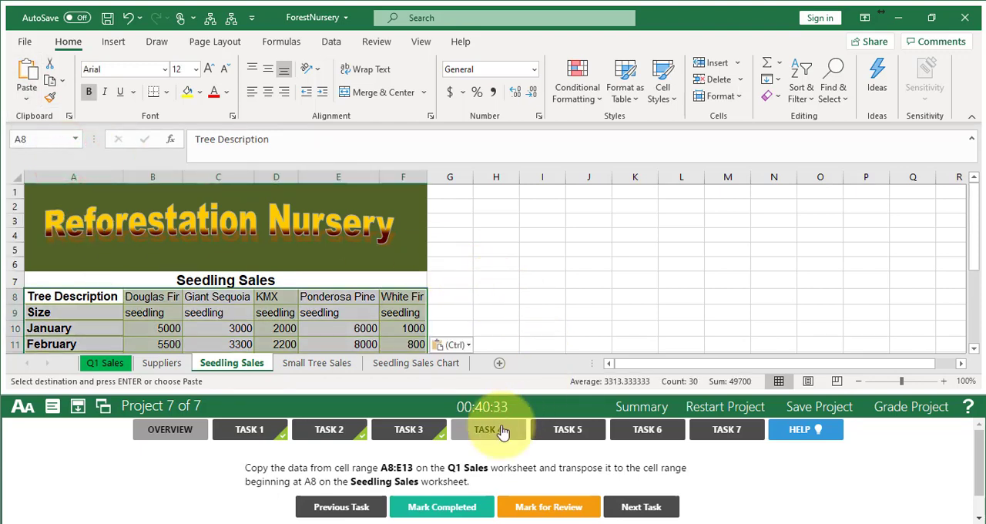
# - Mark Task 4 completed and advance to Task 5
pyautogui.click(449, 508)
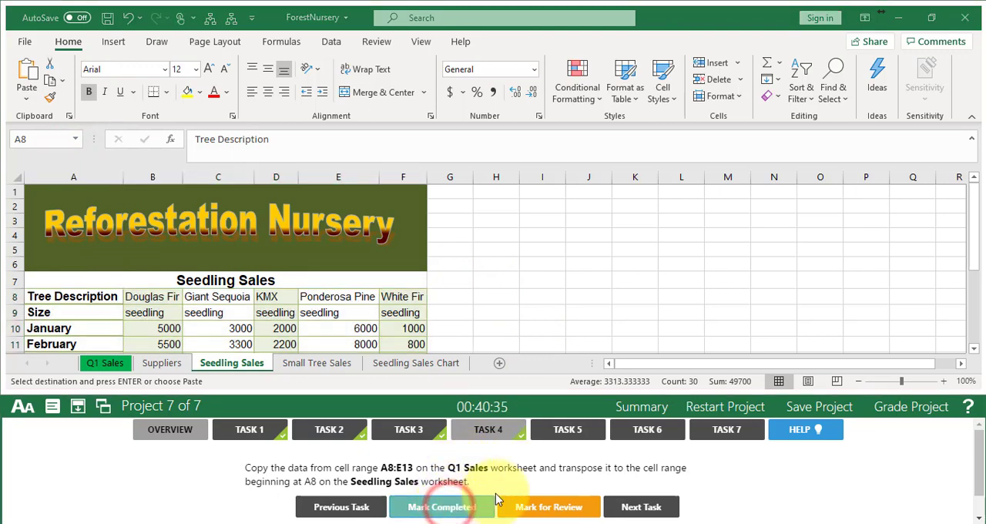
pyautogui.click(624, 508)
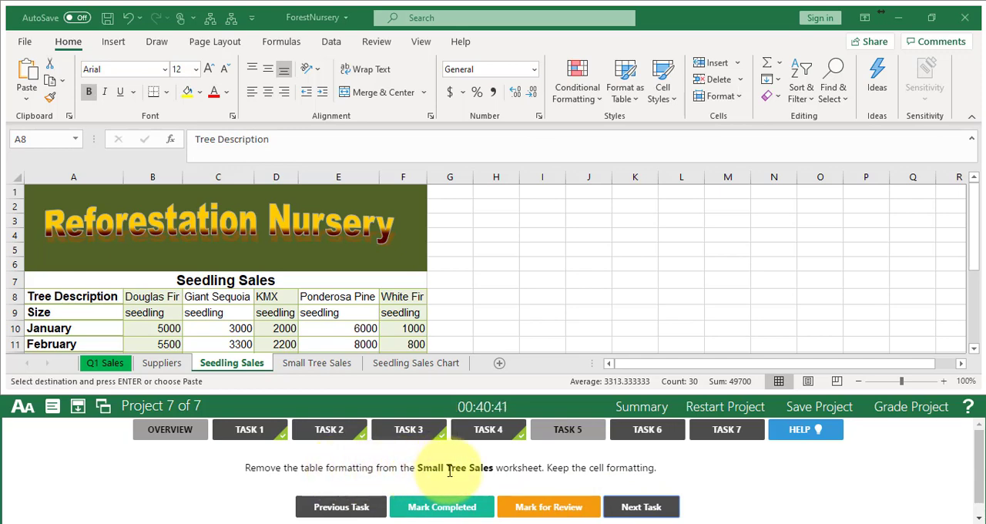
# - Convert the table on the Small Tree Sales worksheet to a normal range, mark Task 5 completed and advance to Task 6
pyautogui.click(324, 364)
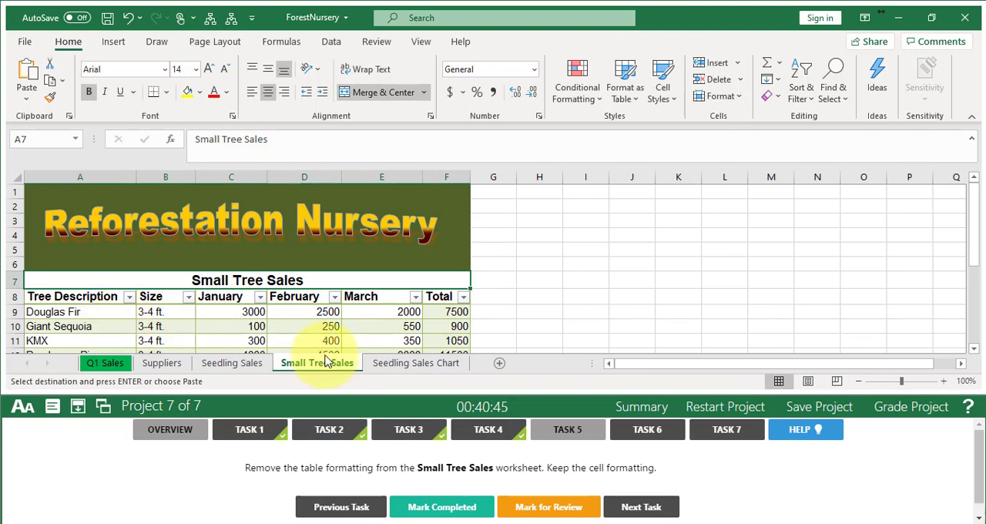
pyautogui.click(99, 312)
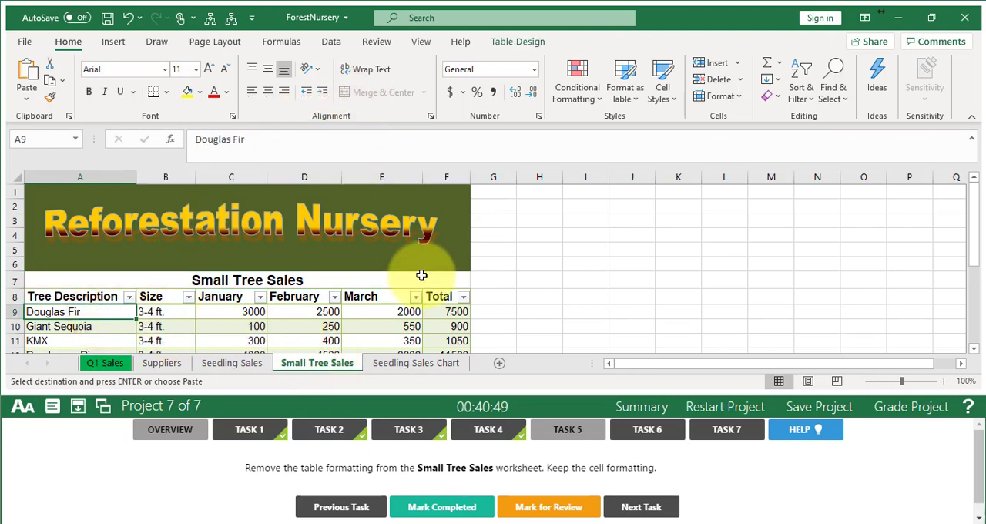
pyautogui.click(518, 42)
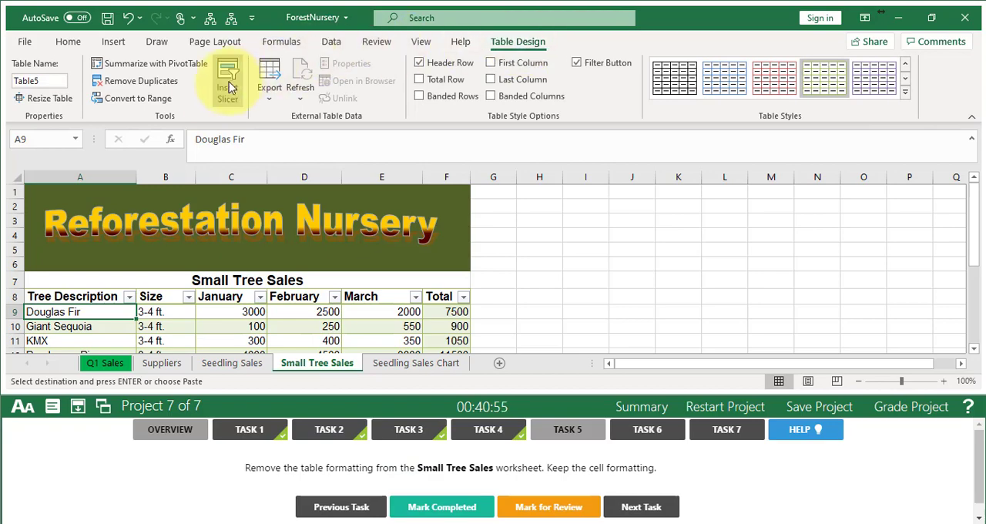
pyautogui.click(132, 101)
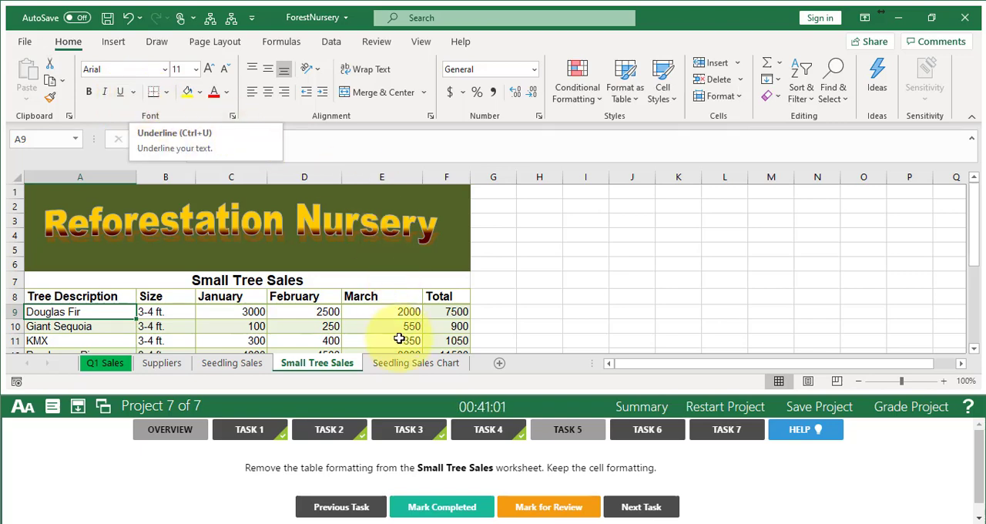
pyautogui.click(437, 510)
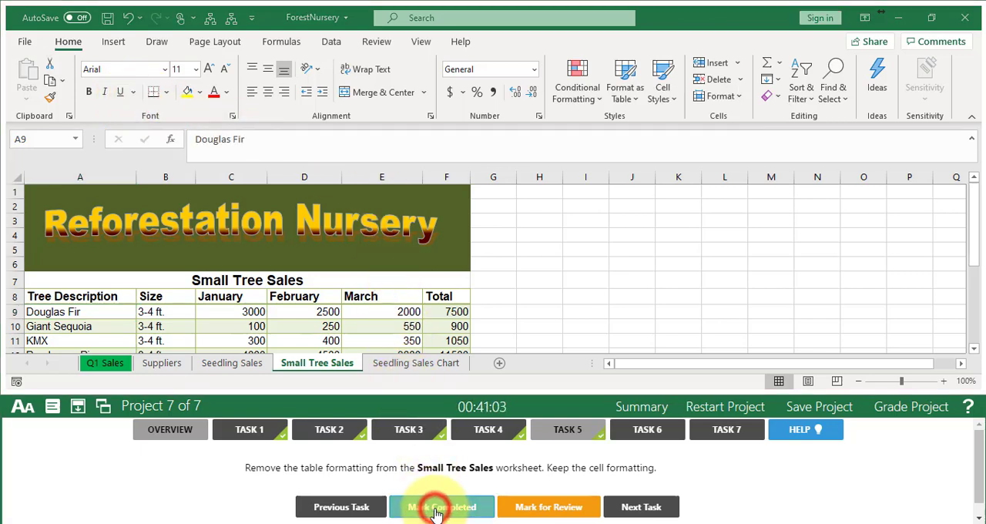
pyautogui.click(645, 509)
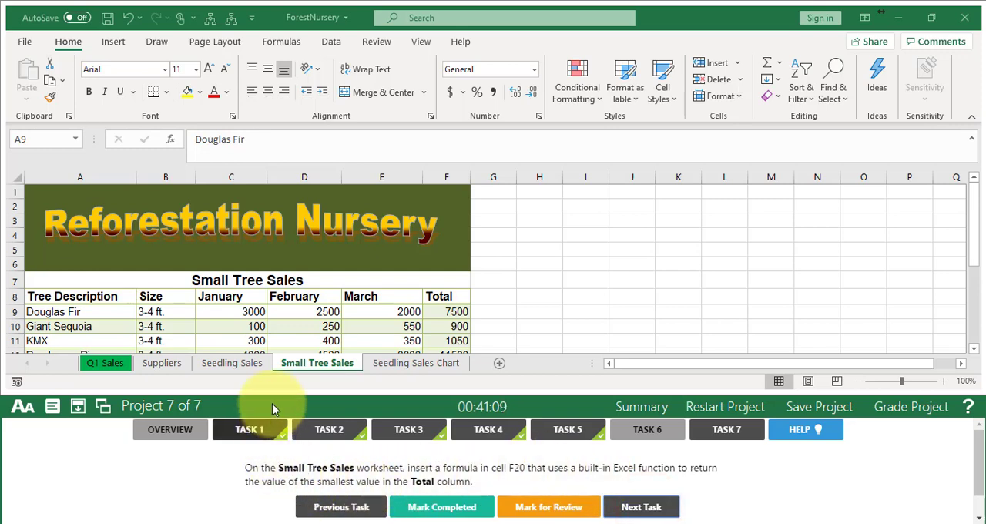
# - Enter =MIN(F9:F19) in cell F20 of the Small Tree Sales worksheet, mark Task 6 completed and advance to Task 7
pyautogui.click(317, 368)
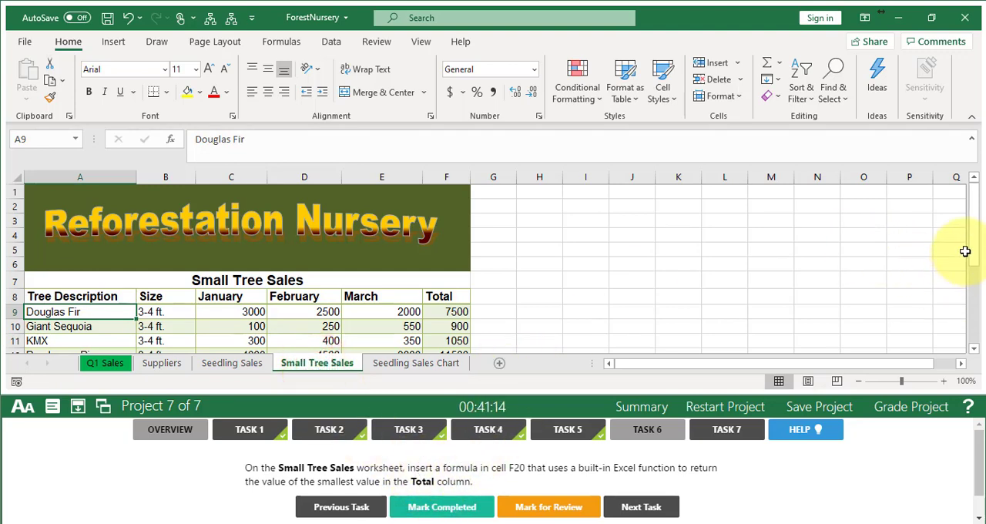
pyautogui.moveTo(974, 250); pyautogui.dragTo(963, 320)
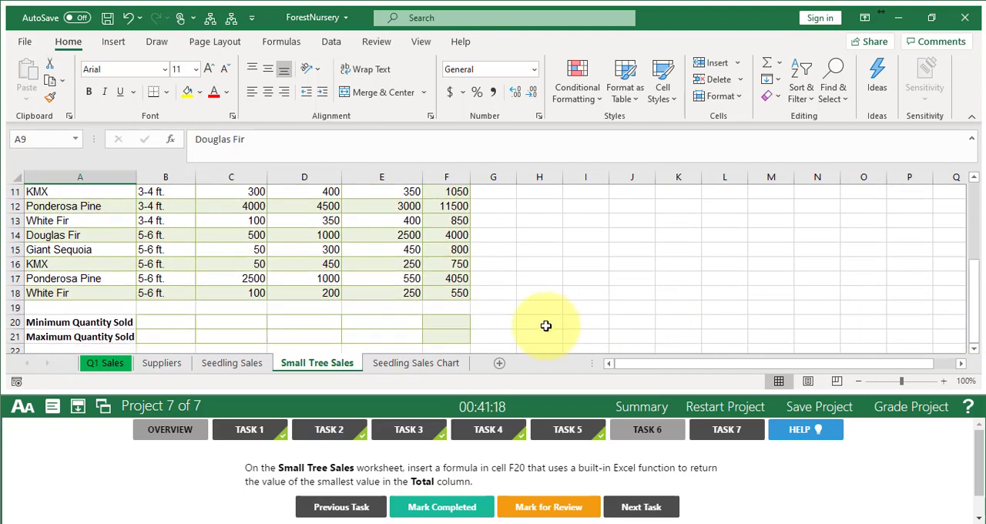
pyautogui.click(450, 324)
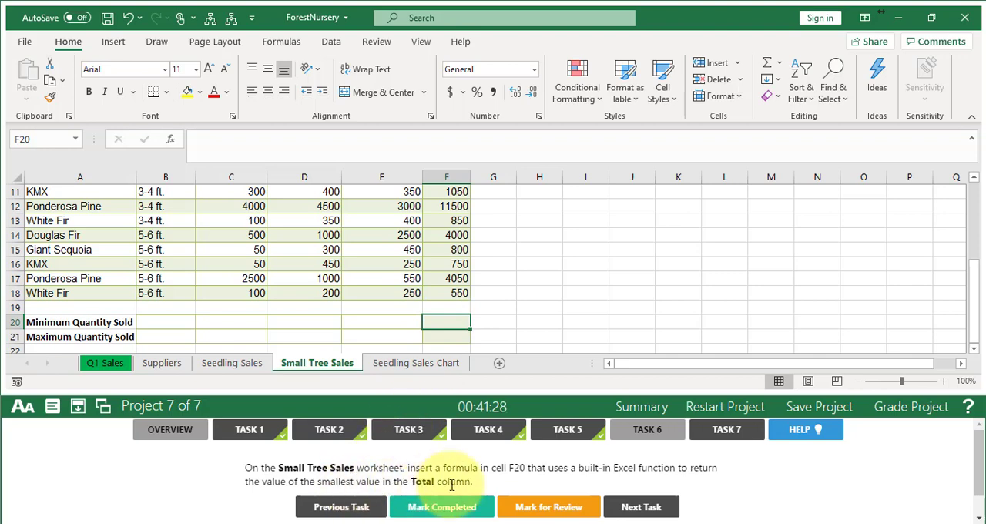
pyautogui.click(782, 64)
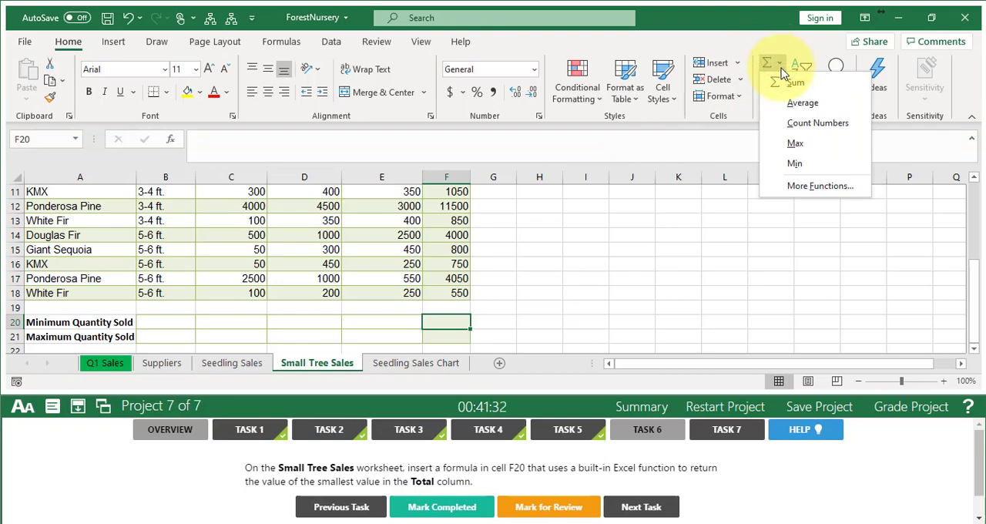
pyautogui.click(796, 167)
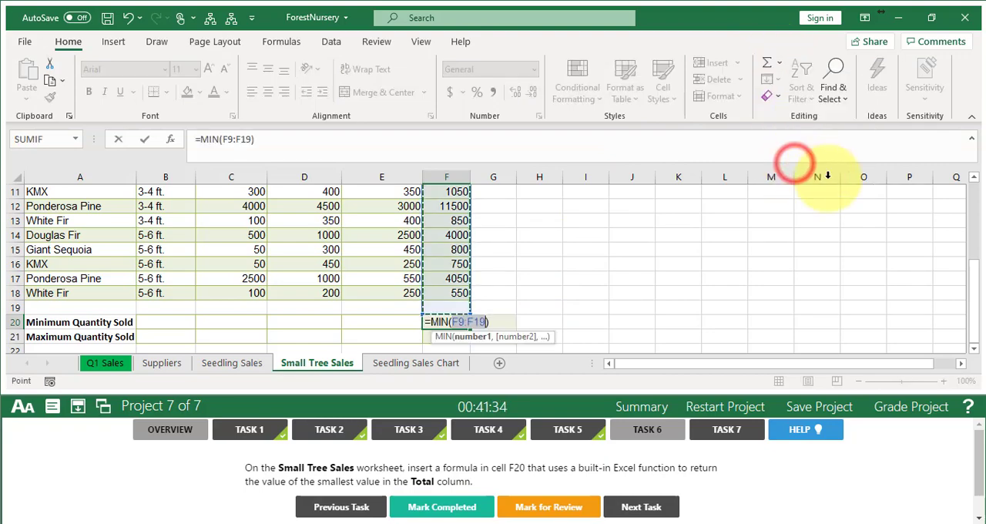
pyautogui.moveTo(975, 278)
pyautogui.mouseDown()
pyautogui.moveTo(968, 227)
pyautogui.moveTo(969, 278)
pyautogui.mouseUp()
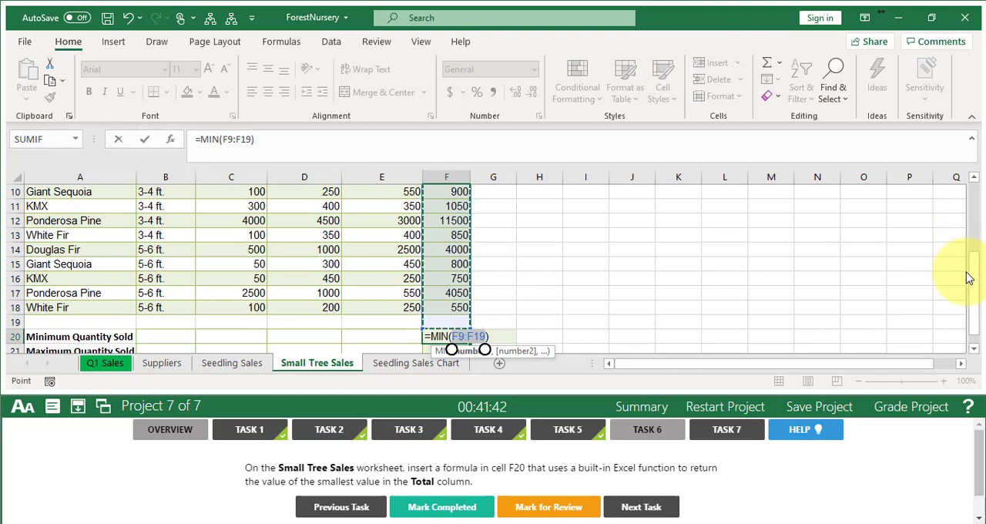
pyautogui.press('Return')
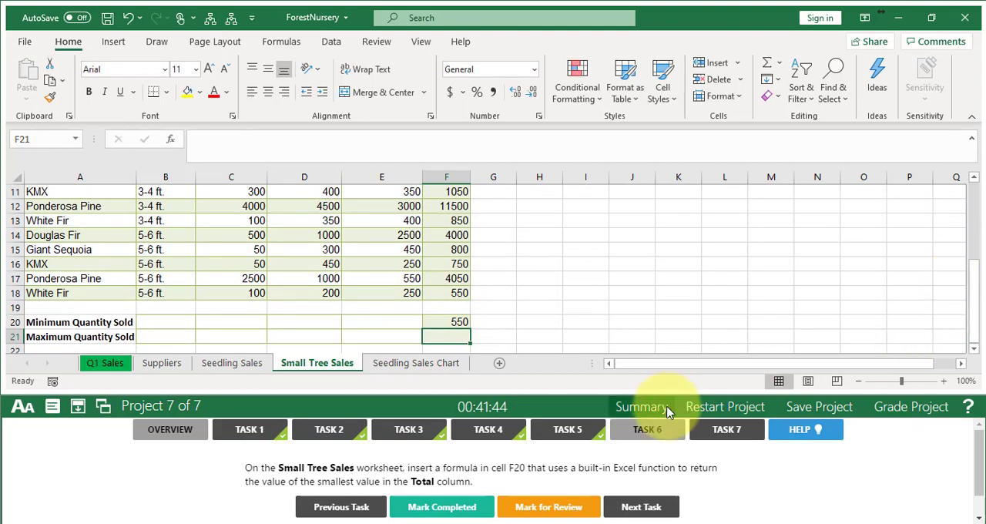
pyautogui.click(437, 510)
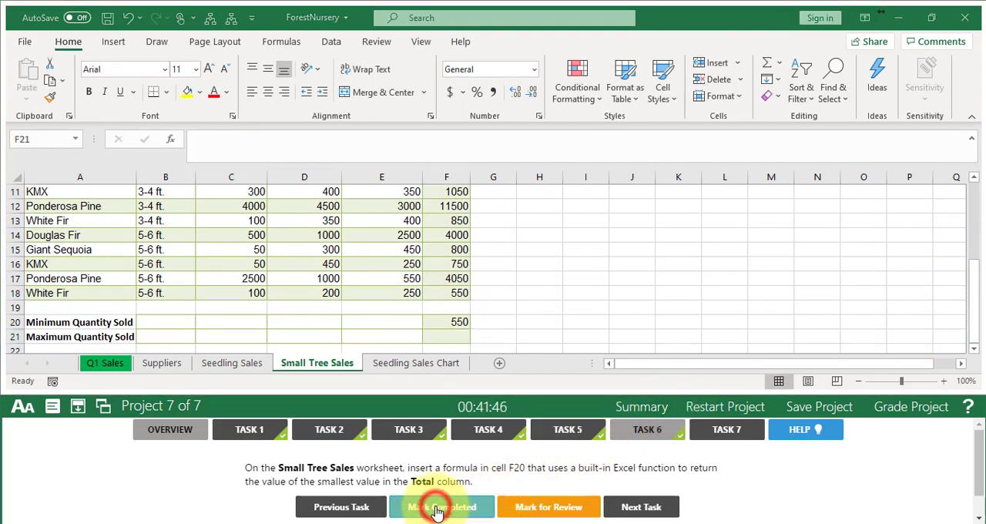
pyautogui.click(639, 510)
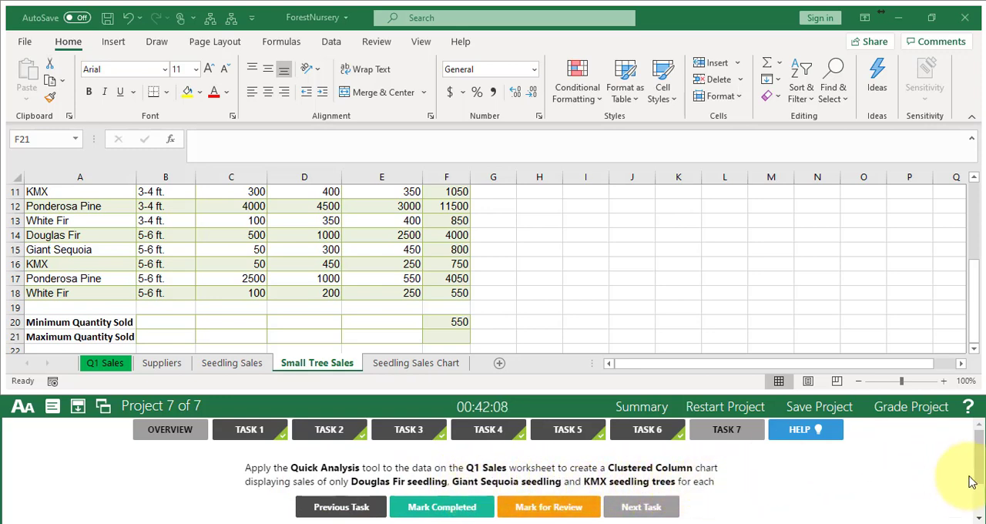
# - Create a Clustered Column chart from cell range A8:E11 on the Small Tree Sales worksheet using the Quick Analysis tool
pyautogui.moveTo(982, 465); pyautogui.dragTo(981, 481)
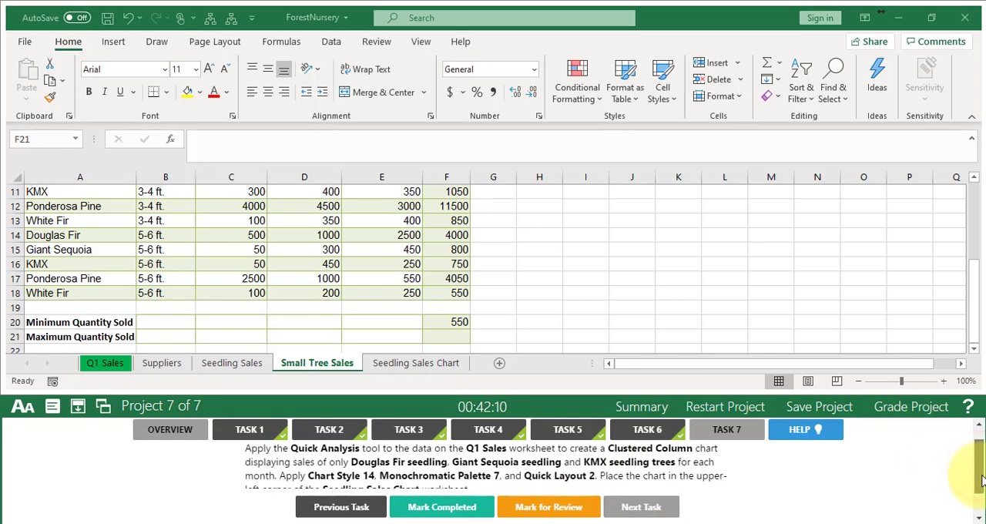
pyautogui.click(974, 323)
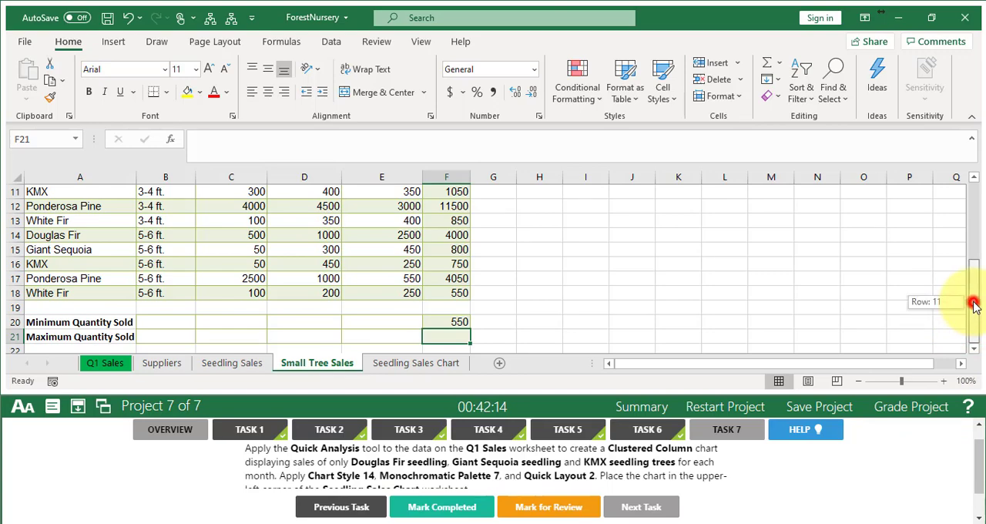
pyautogui.moveTo(975, 304); pyautogui.dragTo(964, 264)
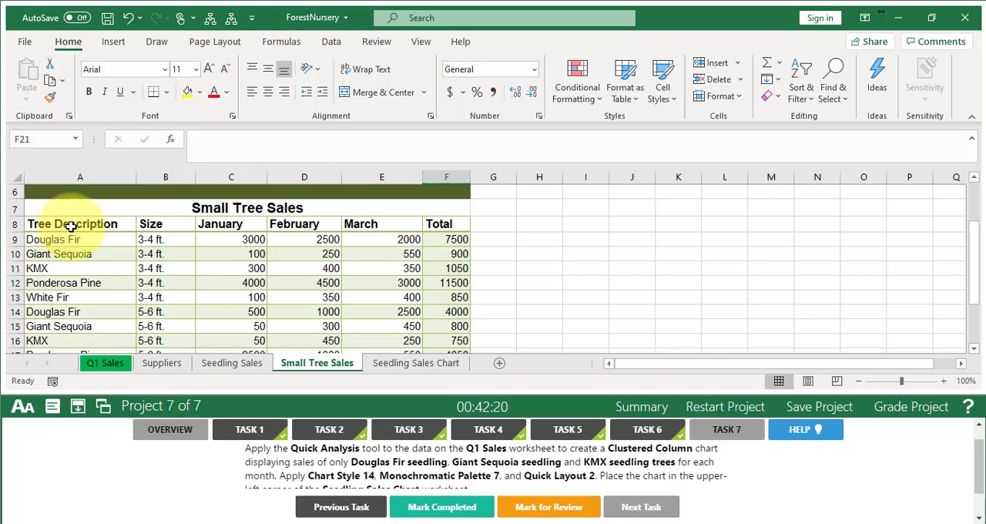
pyautogui.moveTo(70, 226); pyautogui.dragTo(379, 225)
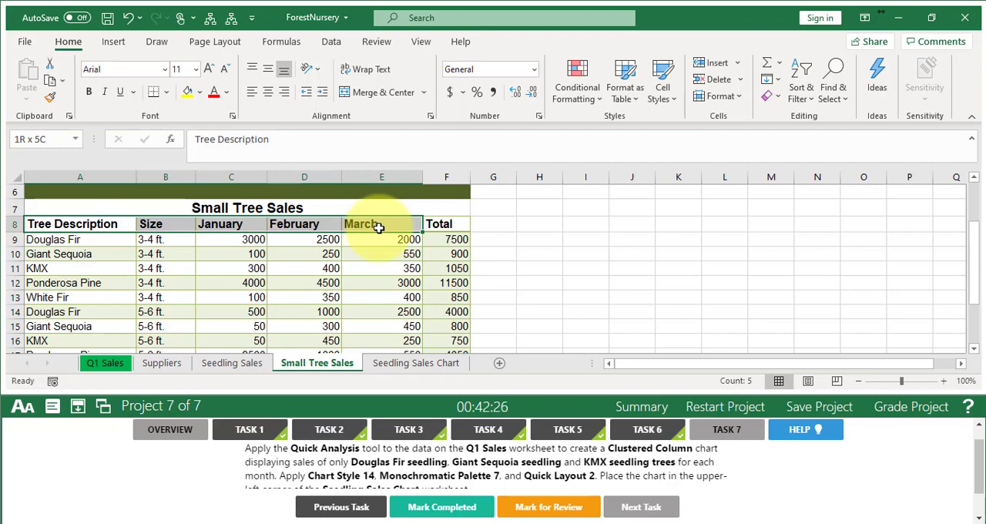
pyautogui.moveTo(379, 229); pyautogui.dragTo(379, 264)
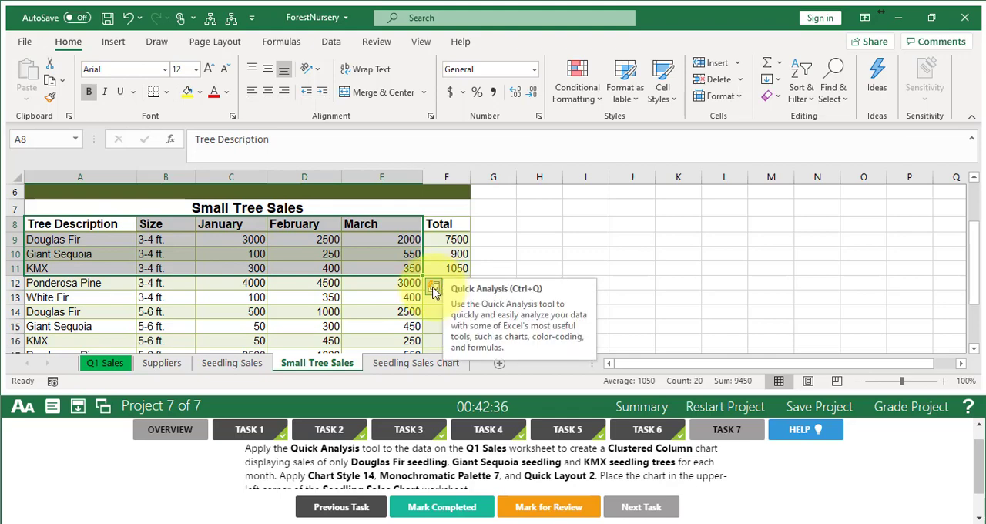
pyautogui.click(434, 288)
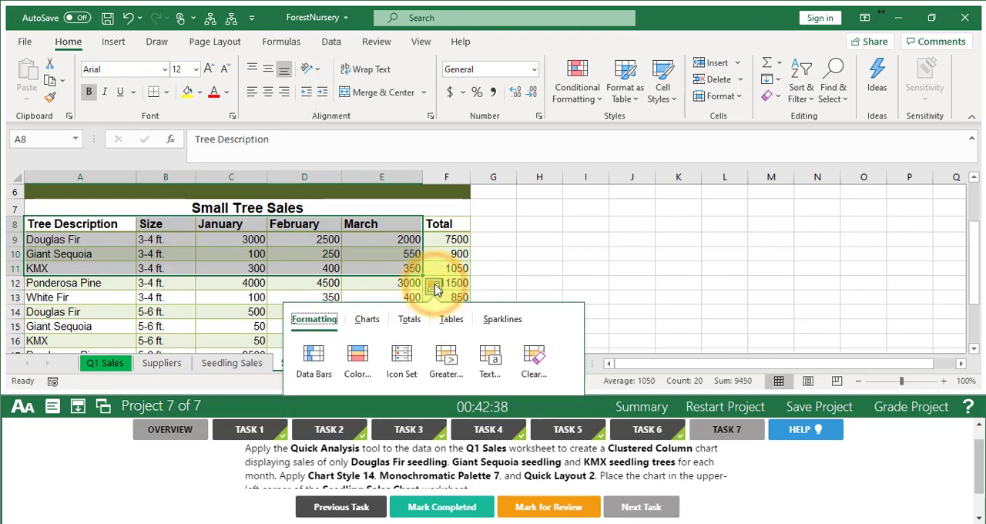
pyautogui.click(368, 326)
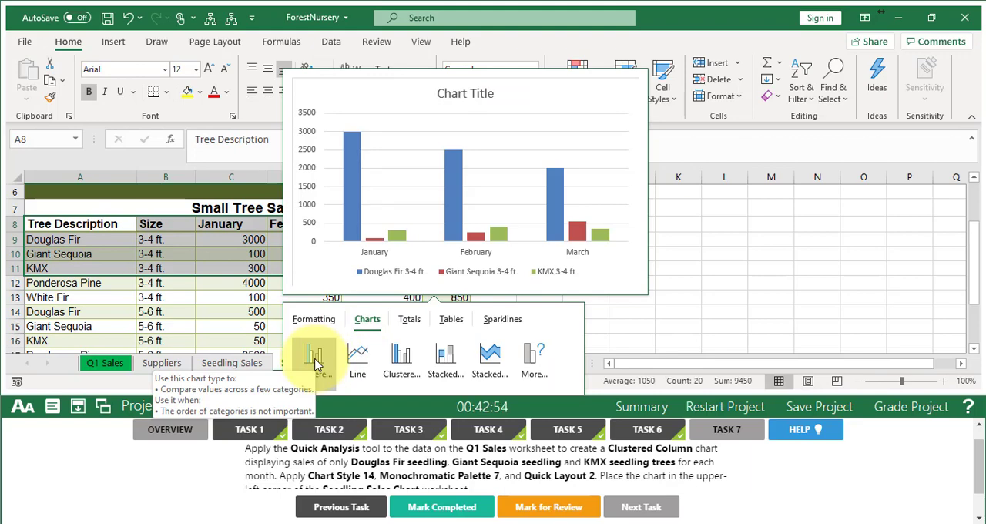
pyautogui.click(315, 362)
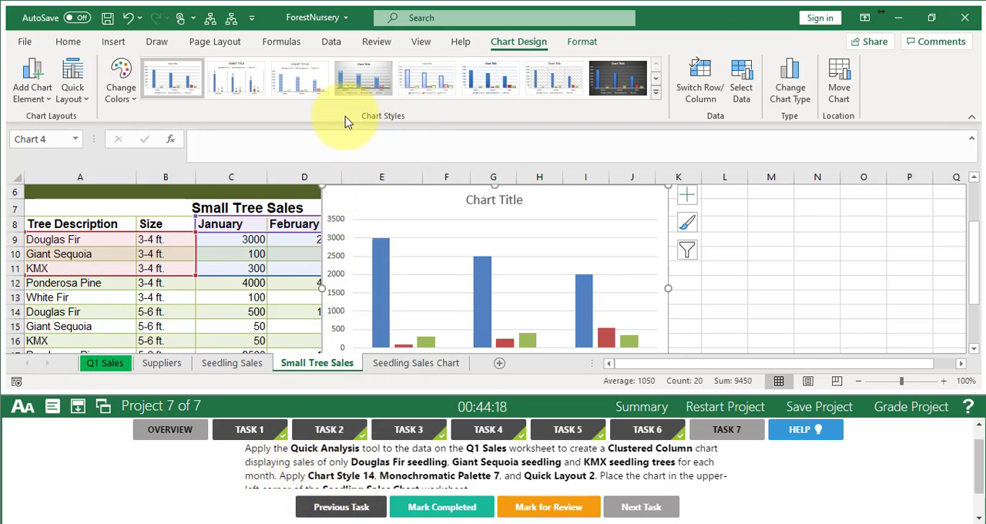
# - Apply chart Style 14 and the Monochromatic Palette 7 colors to the clustered column chart
pyautogui.click(655, 92)
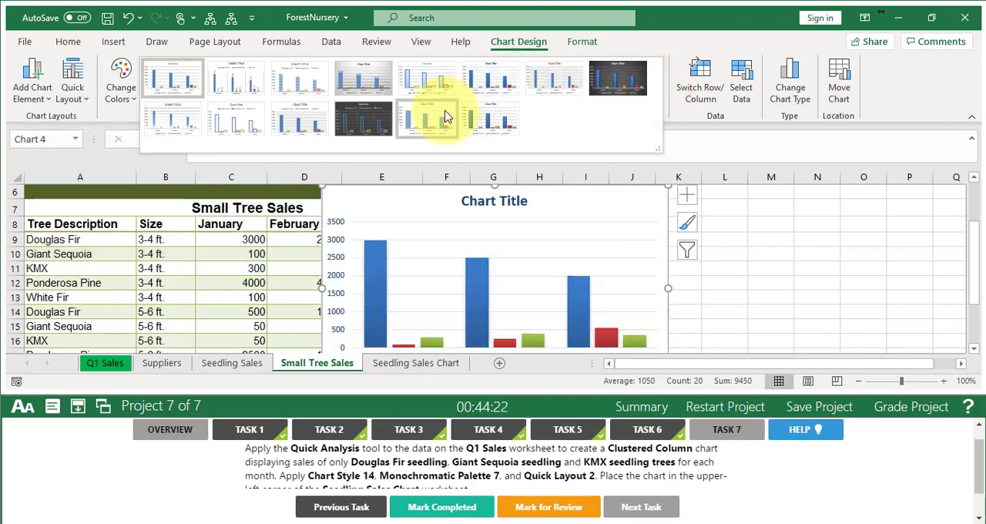
pyautogui.click(496, 123)
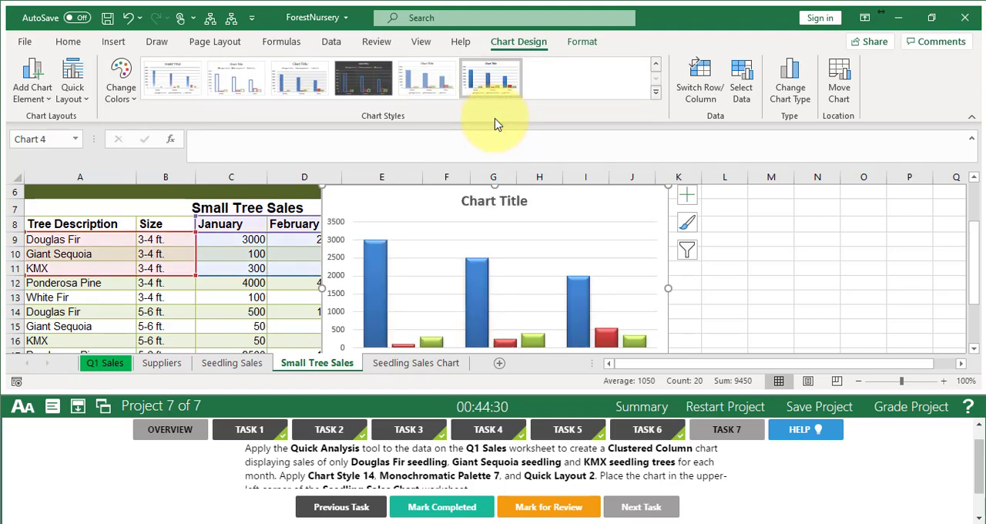
pyautogui.click(123, 93)
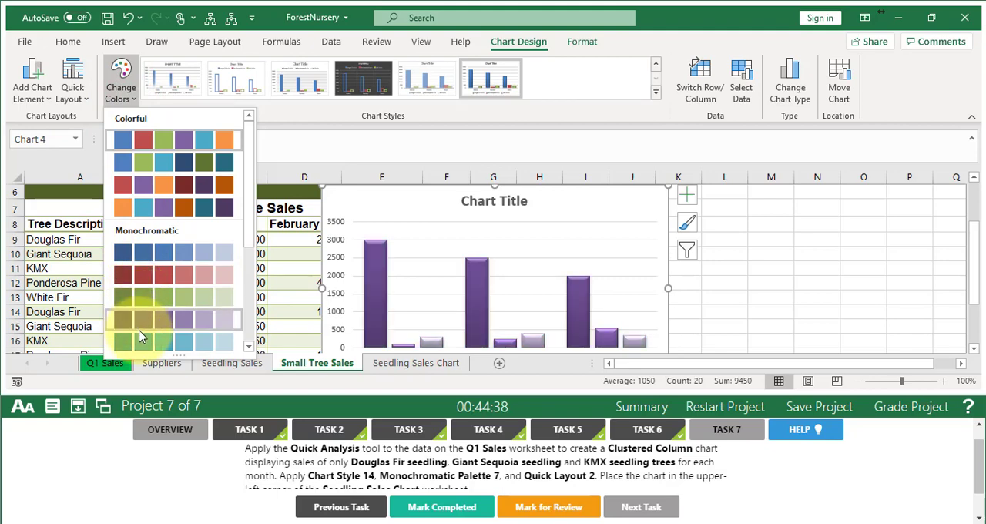
pyautogui.click(248, 346)
pyautogui.click(248, 346)
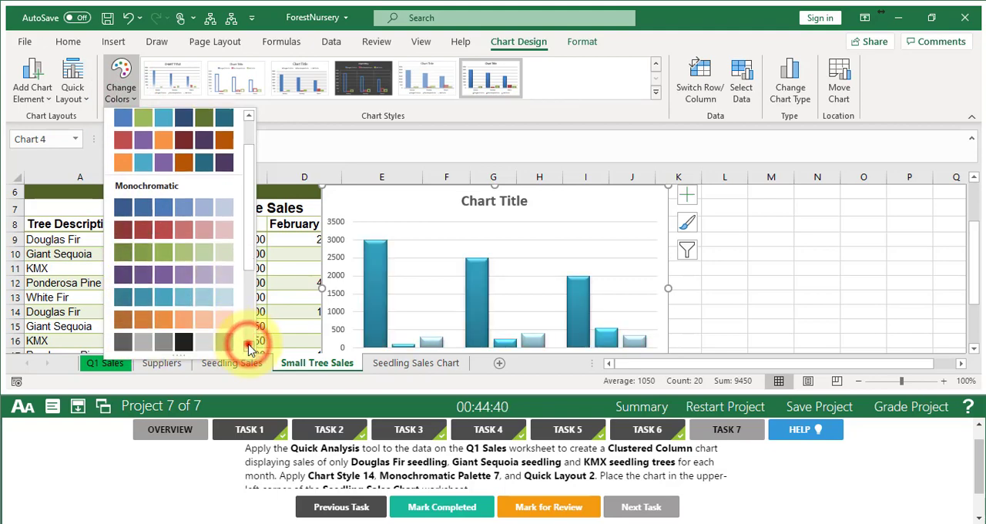
pyautogui.click(248, 347)
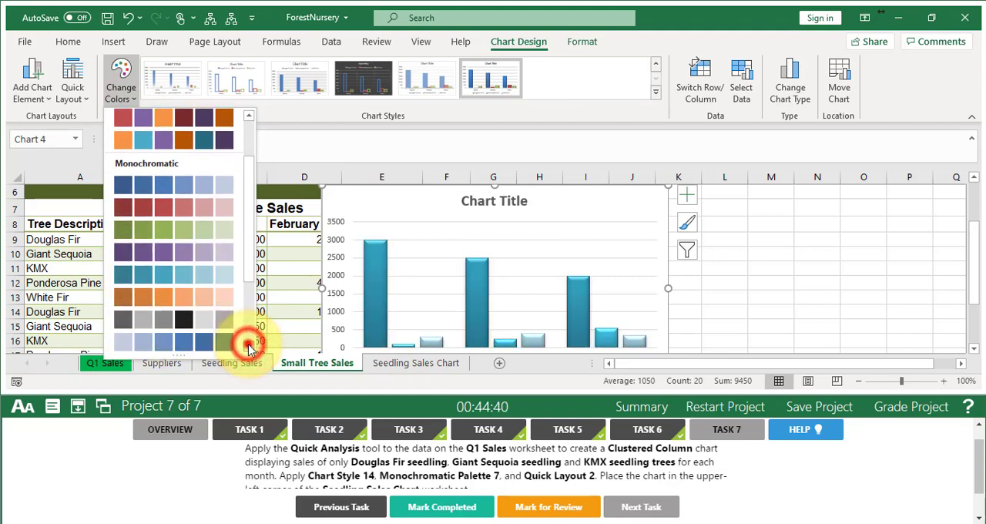
pyautogui.click(164, 327)
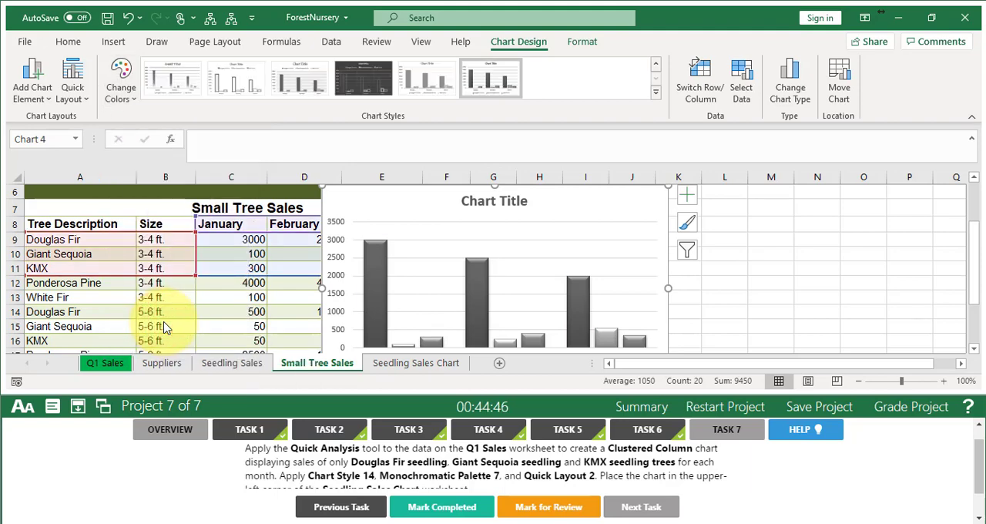
# - Apply Quick Layout 2 to the clustered column chart
pyautogui.click(75, 88)
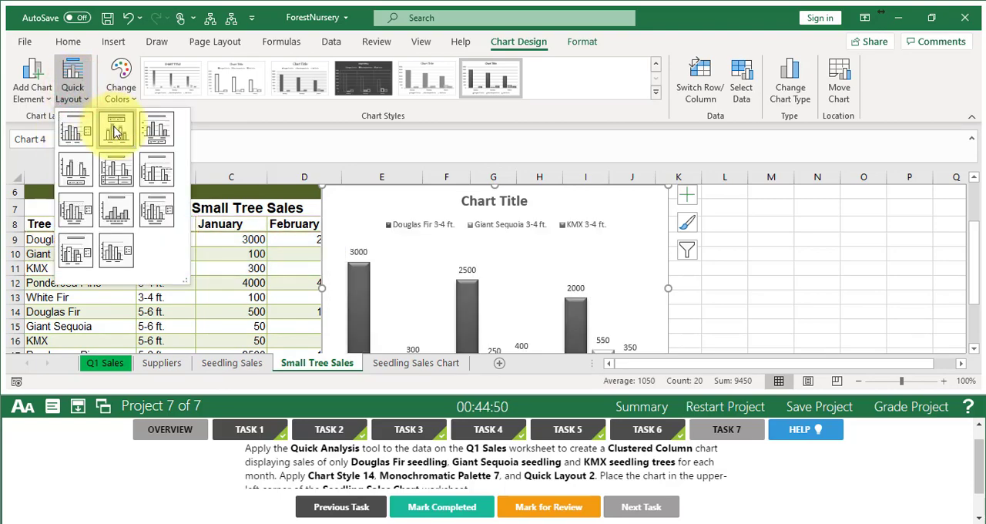
pyautogui.click(115, 131)
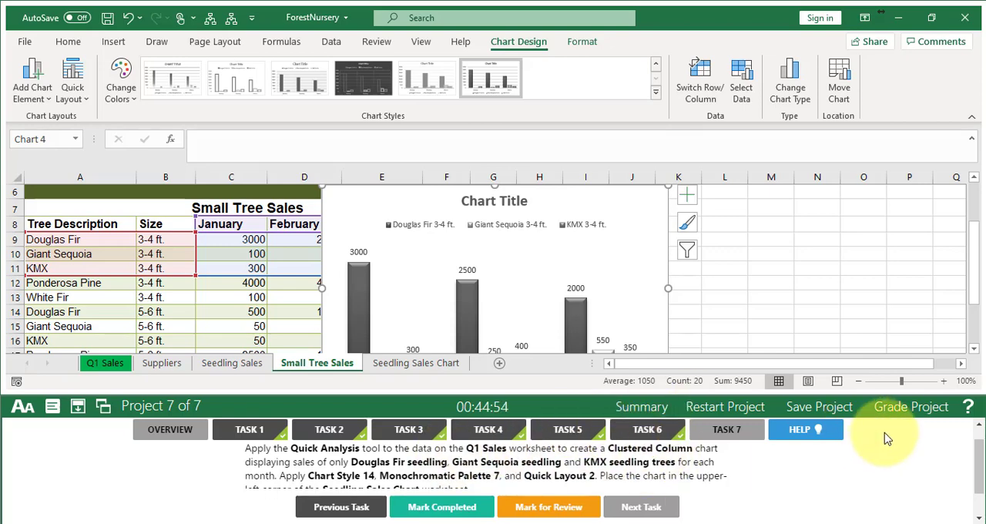
# - Move the clustered column chart to the Seedling Sales Chart worksheet and place it in the sheet's upper-left corner
pyautogui.moveTo(981, 482); pyautogui.dragTo(981, 490)
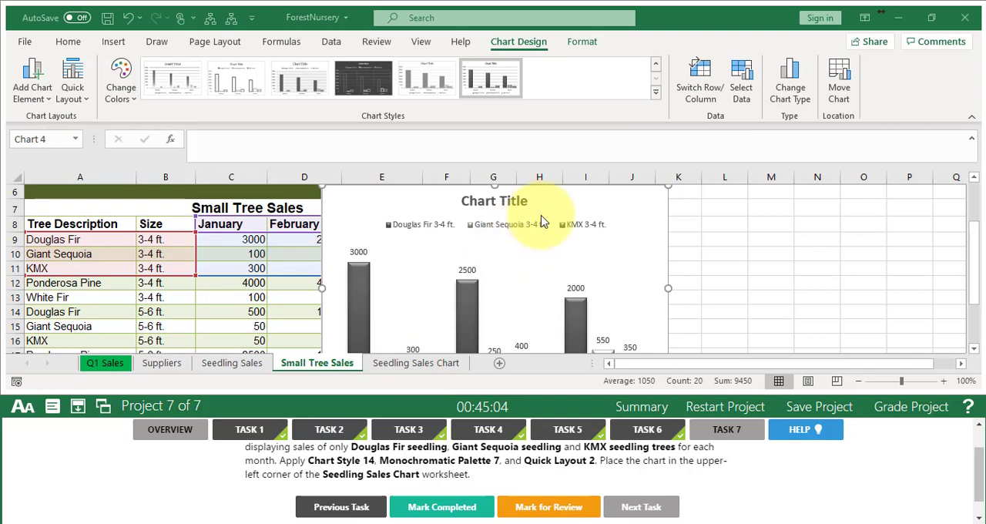
pyautogui.click(844, 83)
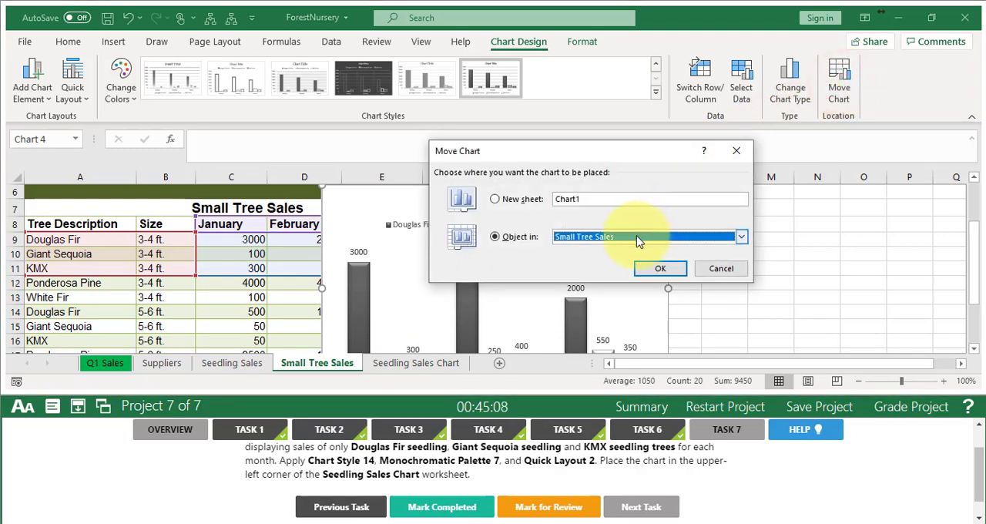
pyautogui.click(591, 248)
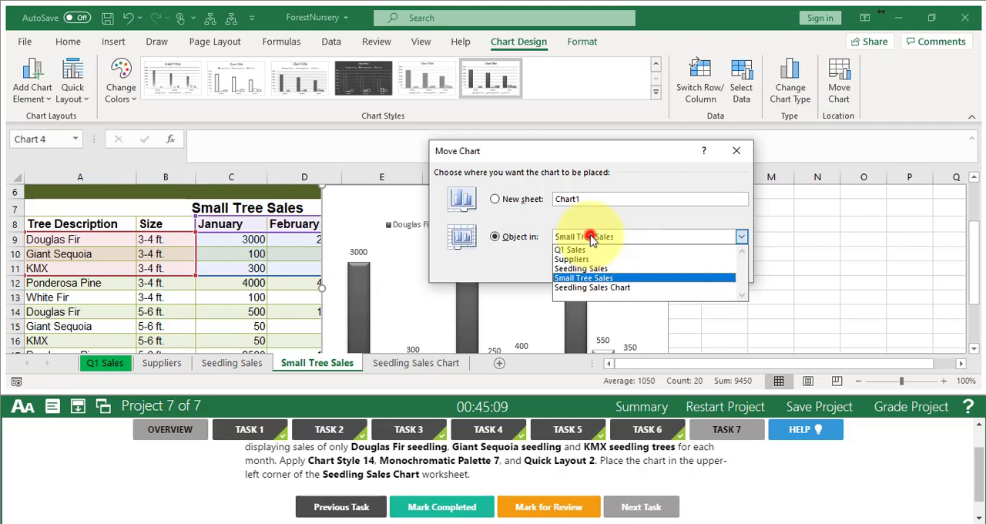
pyautogui.click(593, 288)
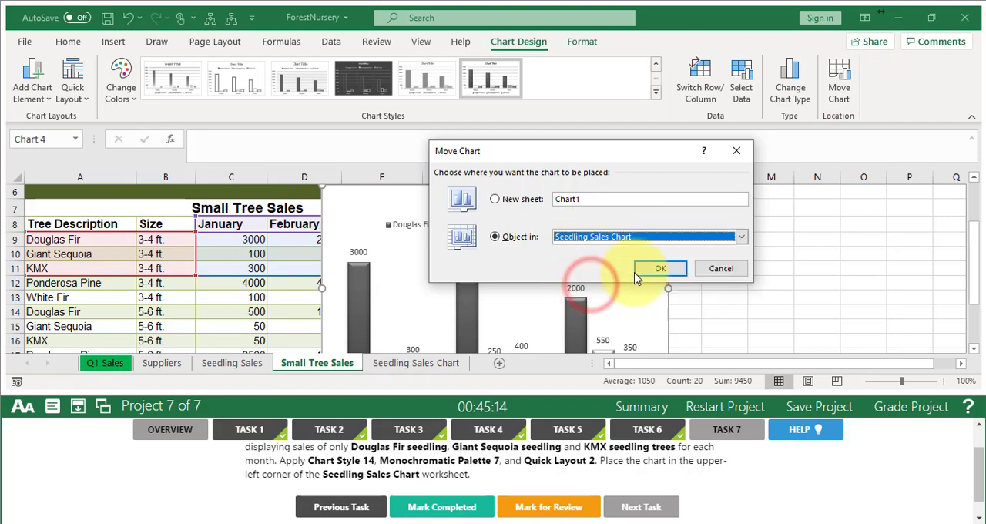
pyautogui.click(585, 268)
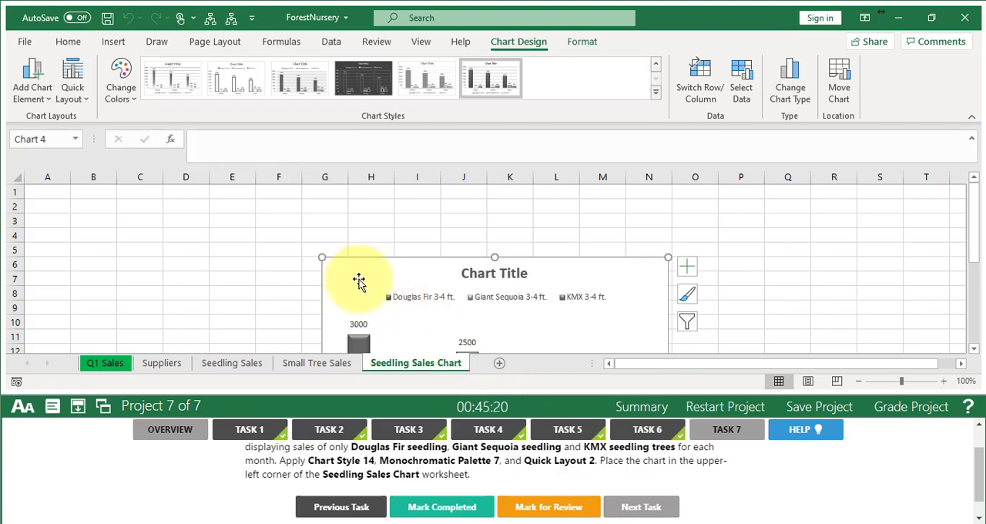
pyautogui.moveTo(356, 274); pyautogui.dragTo(61, 200)
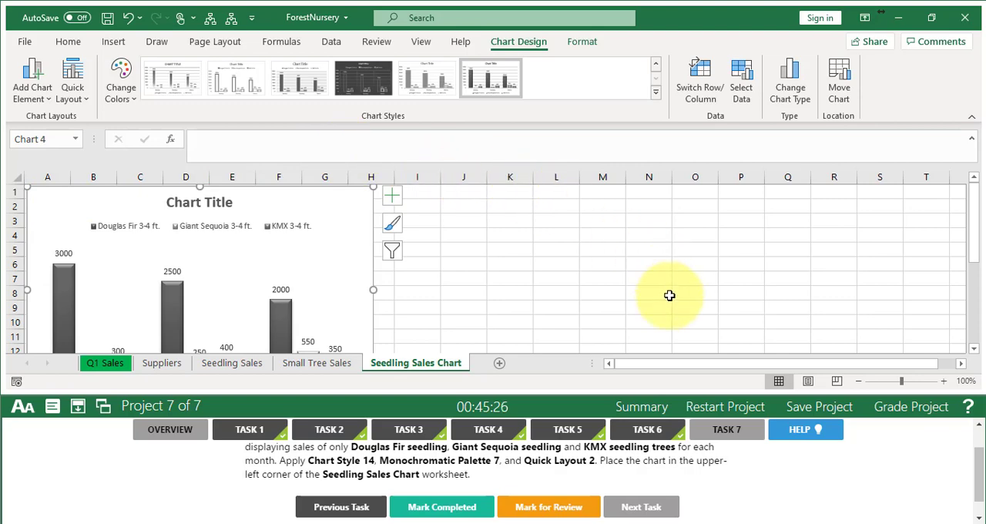
# - Mark Task 7 completed, grade the Forest Nursery project and continue past the grading results
pyautogui.click(425, 508)
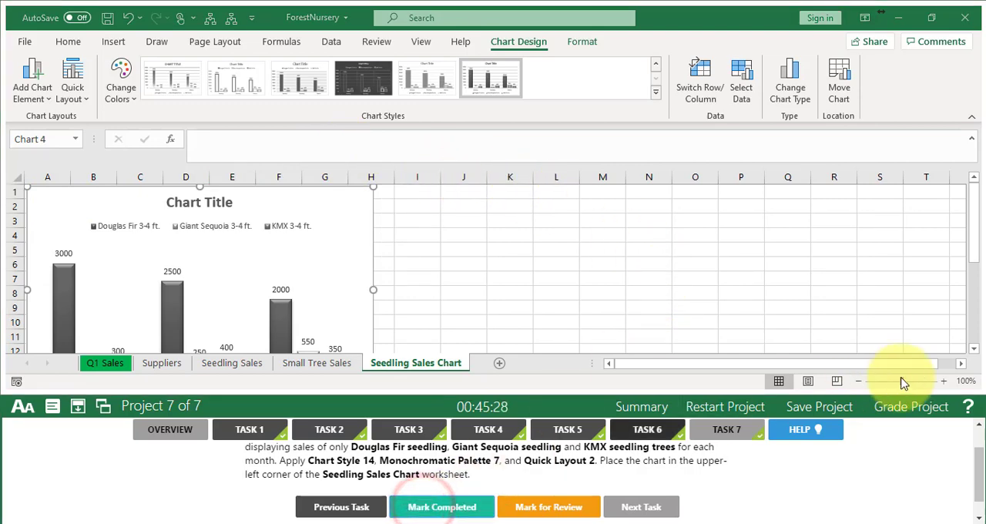
pyautogui.click(911, 407)
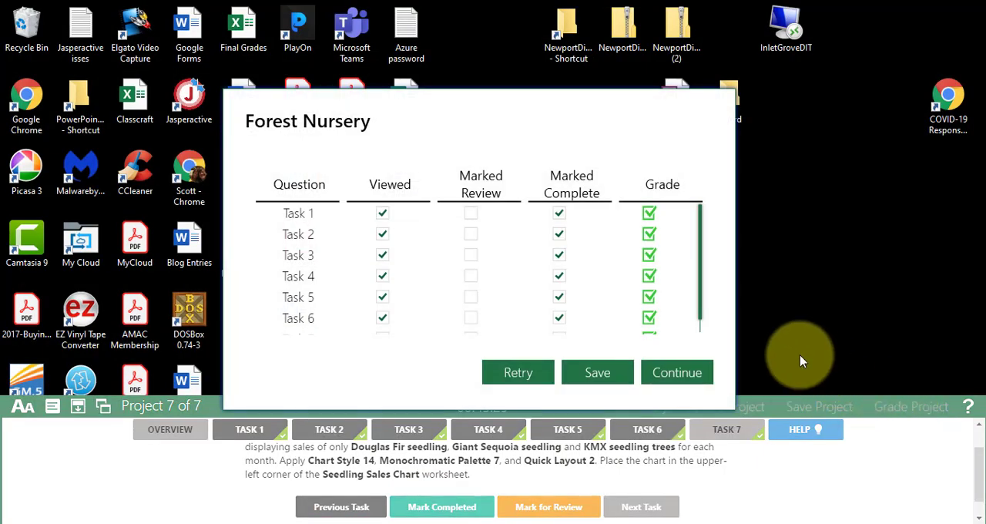
pyautogui.click(678, 375)
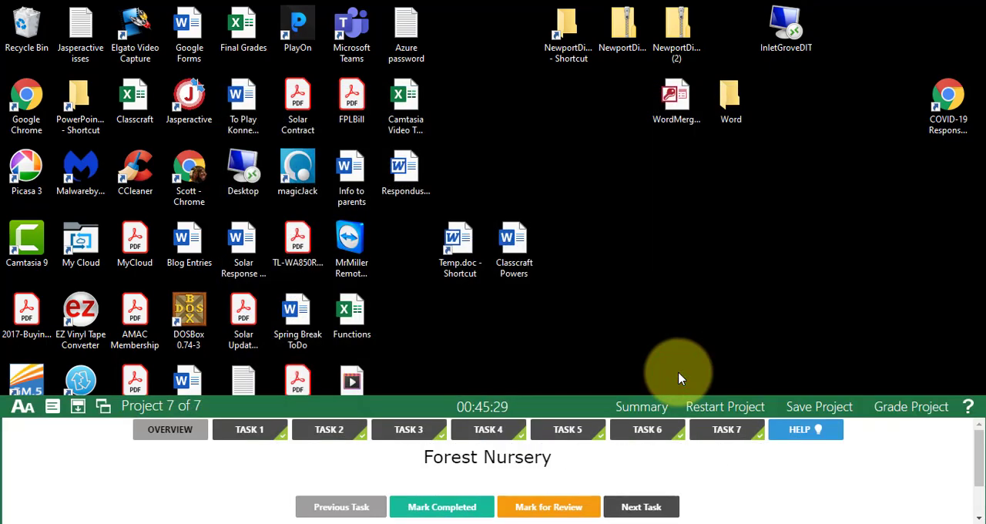